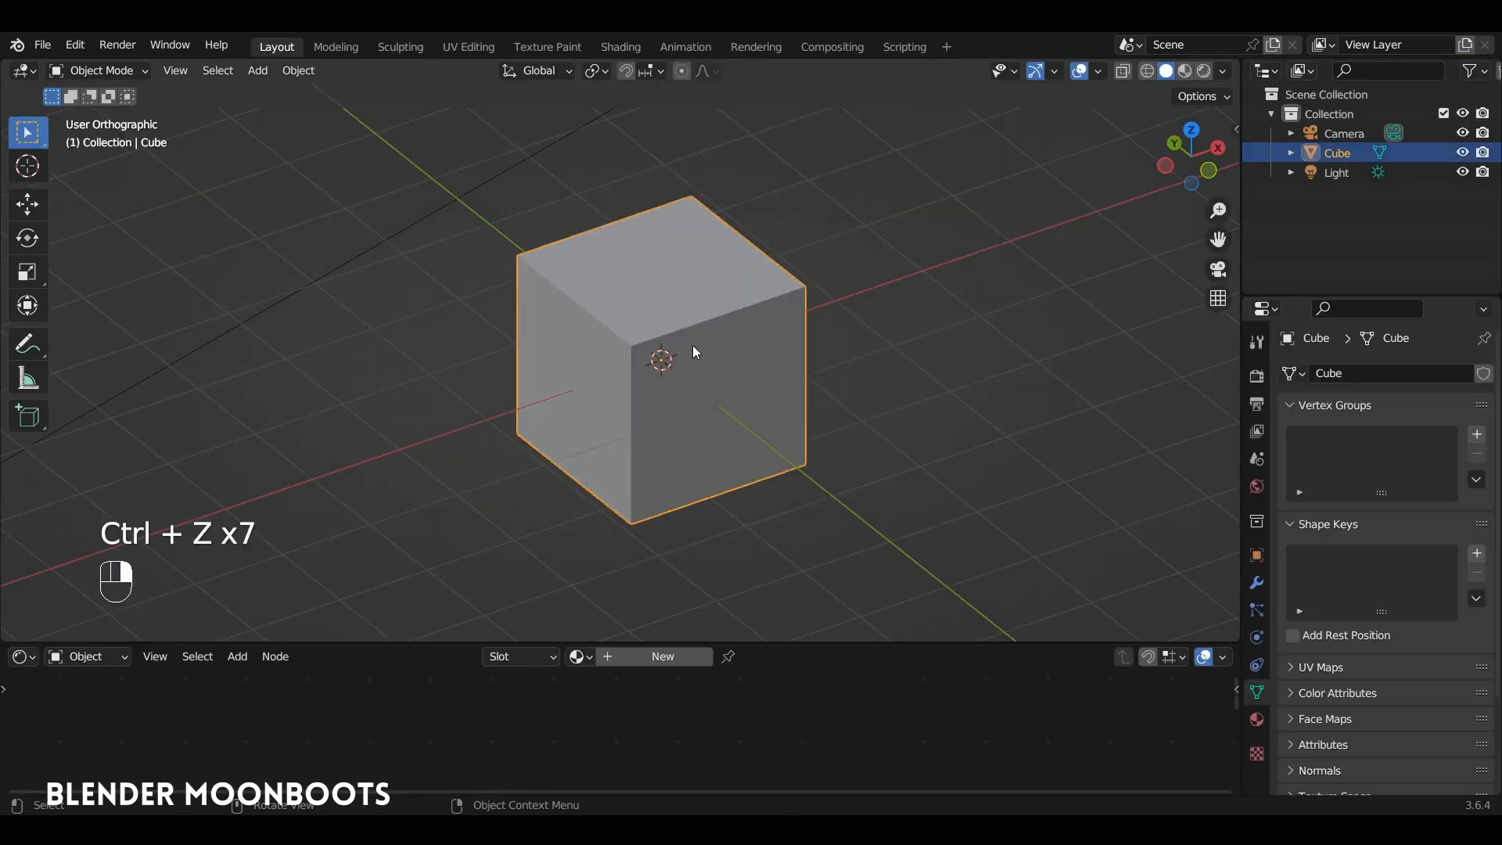
Step: Delete the default cube and add a mesh plane at the scene origin
key(x)
click(692, 345)
key(shift+a)
mouse_move(687, 338)
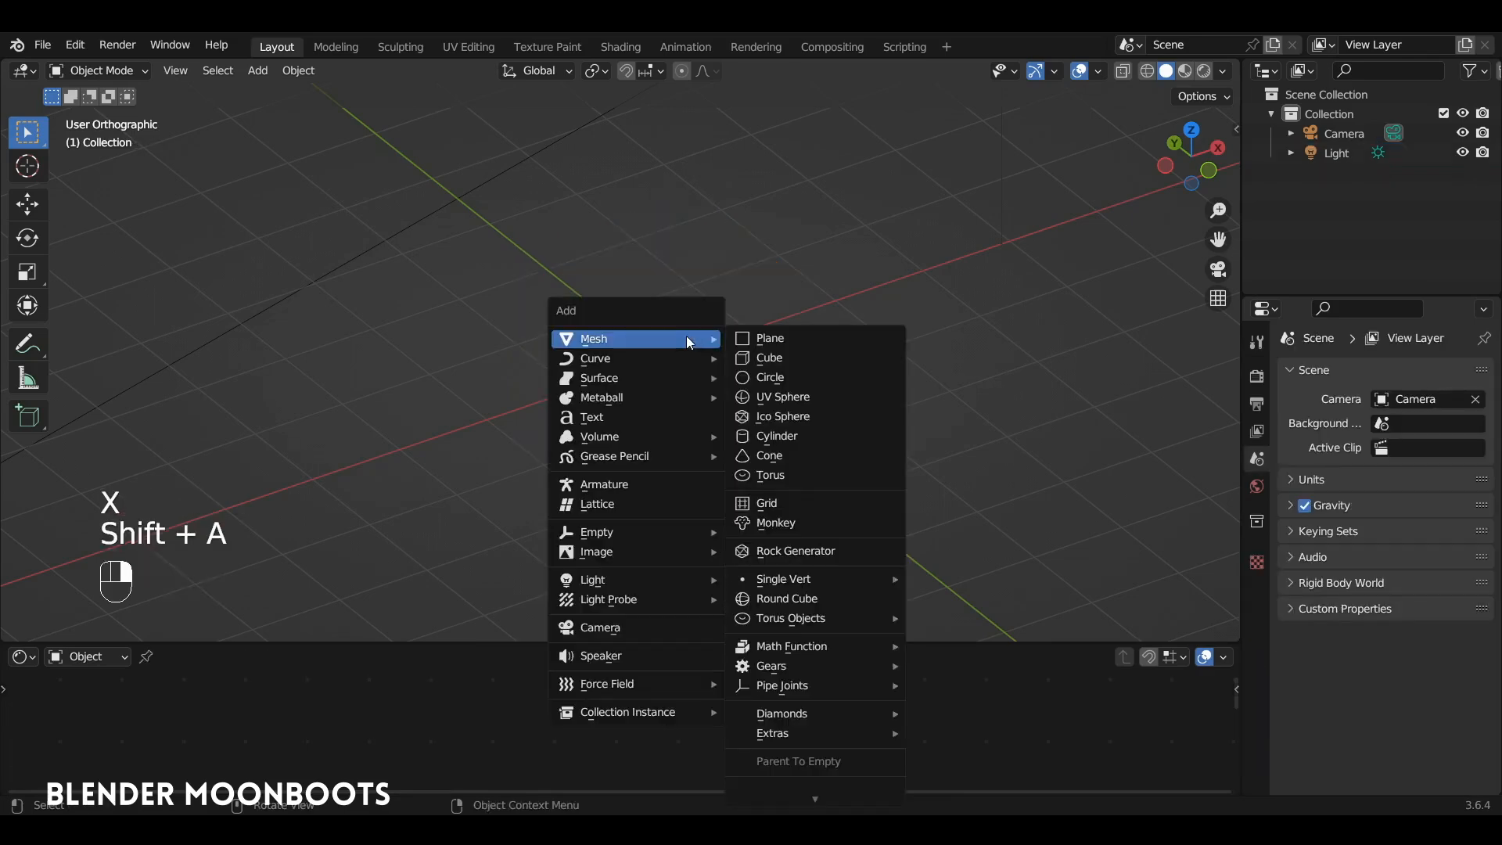
click(768, 339)
middle_drag(767, 337, 720, 353)
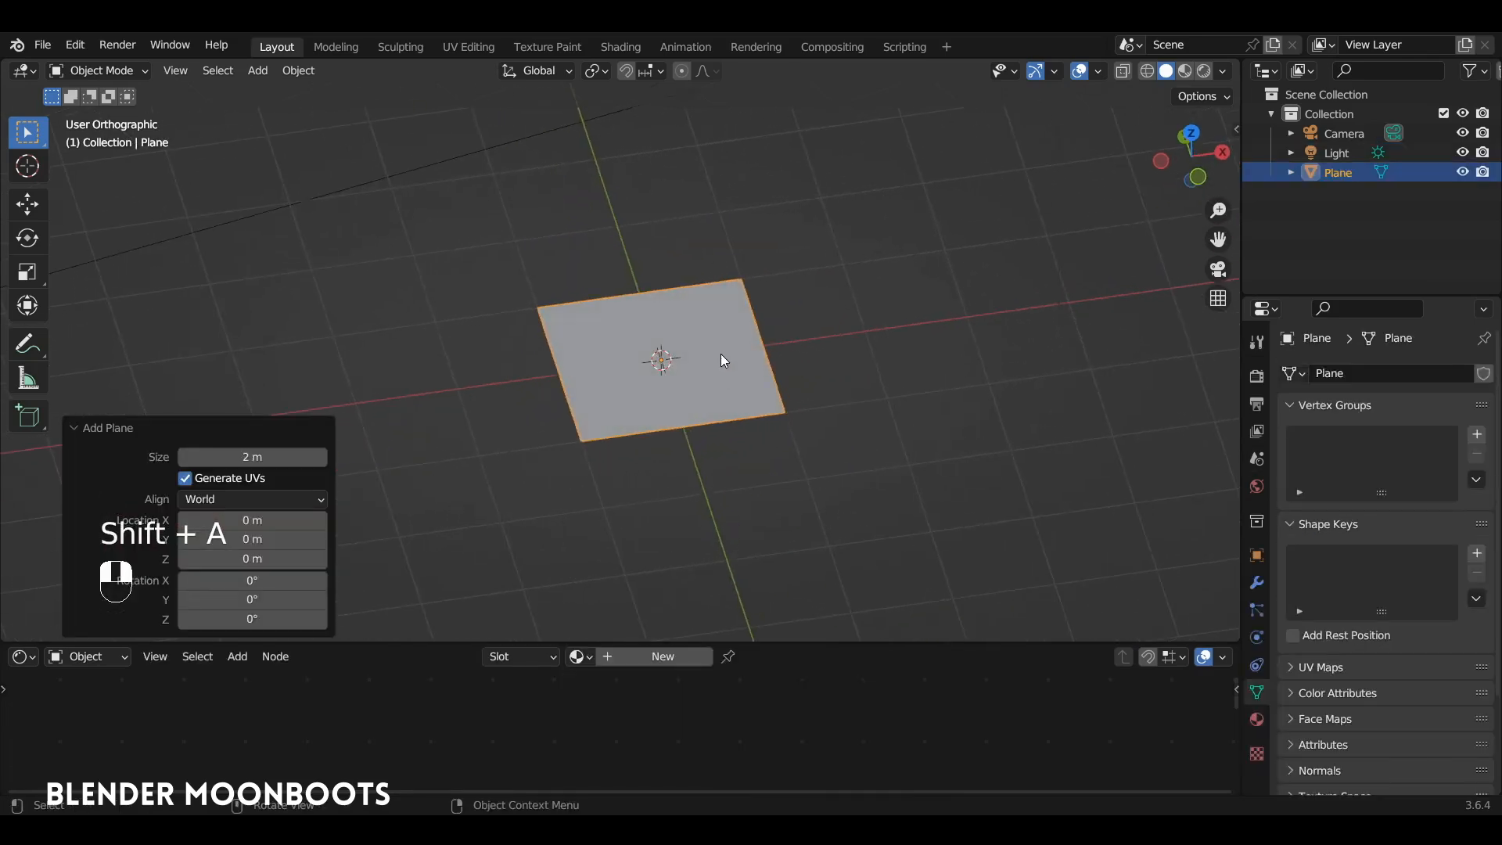
Step: Subdivide the whole plane with 50 cuts in Edit Mode and return to Object Mode
key(Tab)
scroll(717, 332, up, 4)
right_click(724, 295)
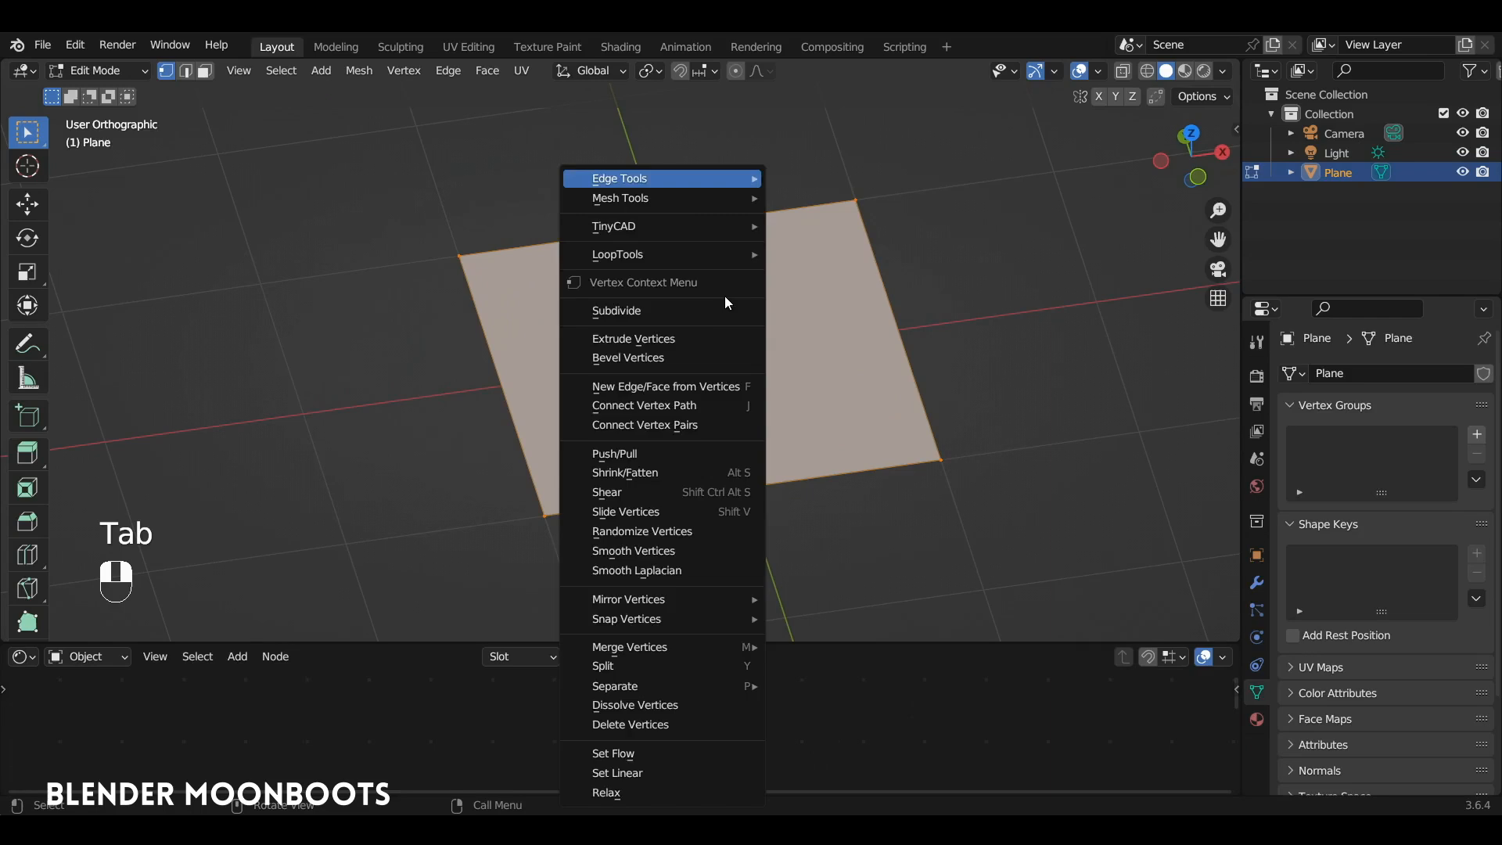
click(668, 311)
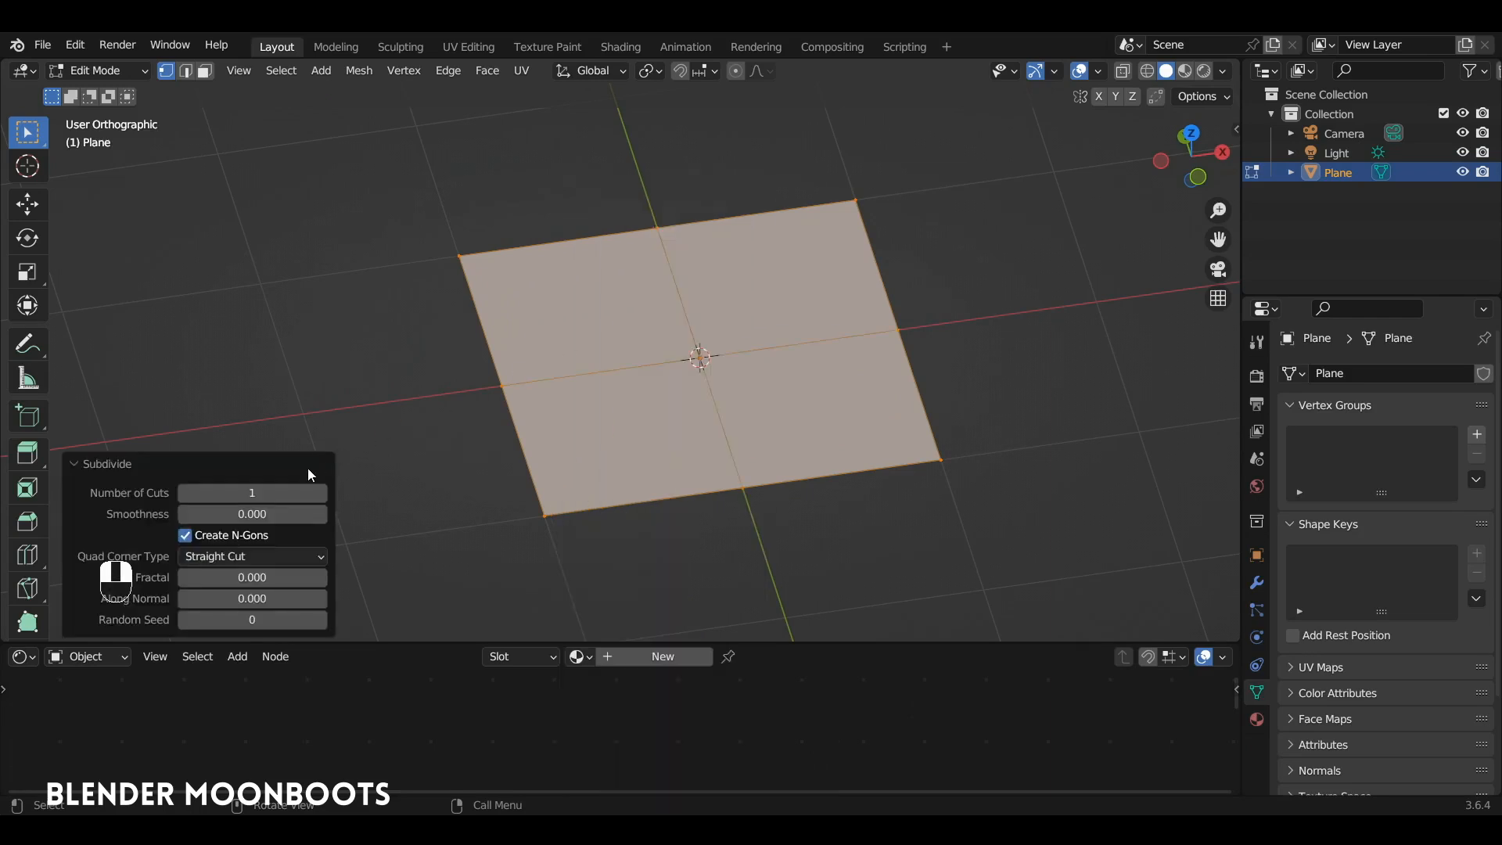
click(259, 494)
text(50)
key(Return)
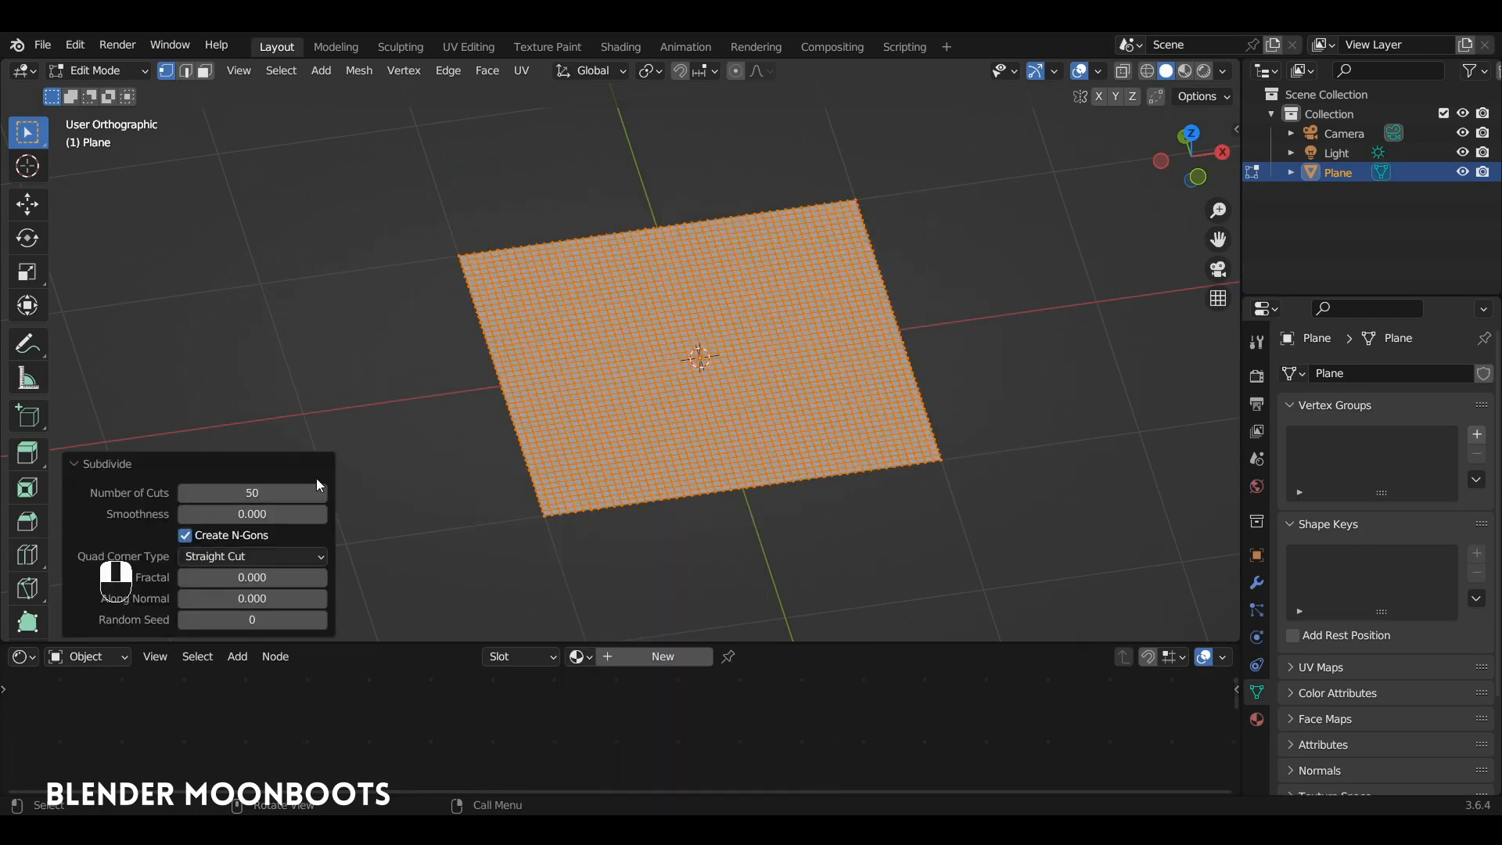
alt+middle_drag(612, 355, 720, 358)
key(Tab)
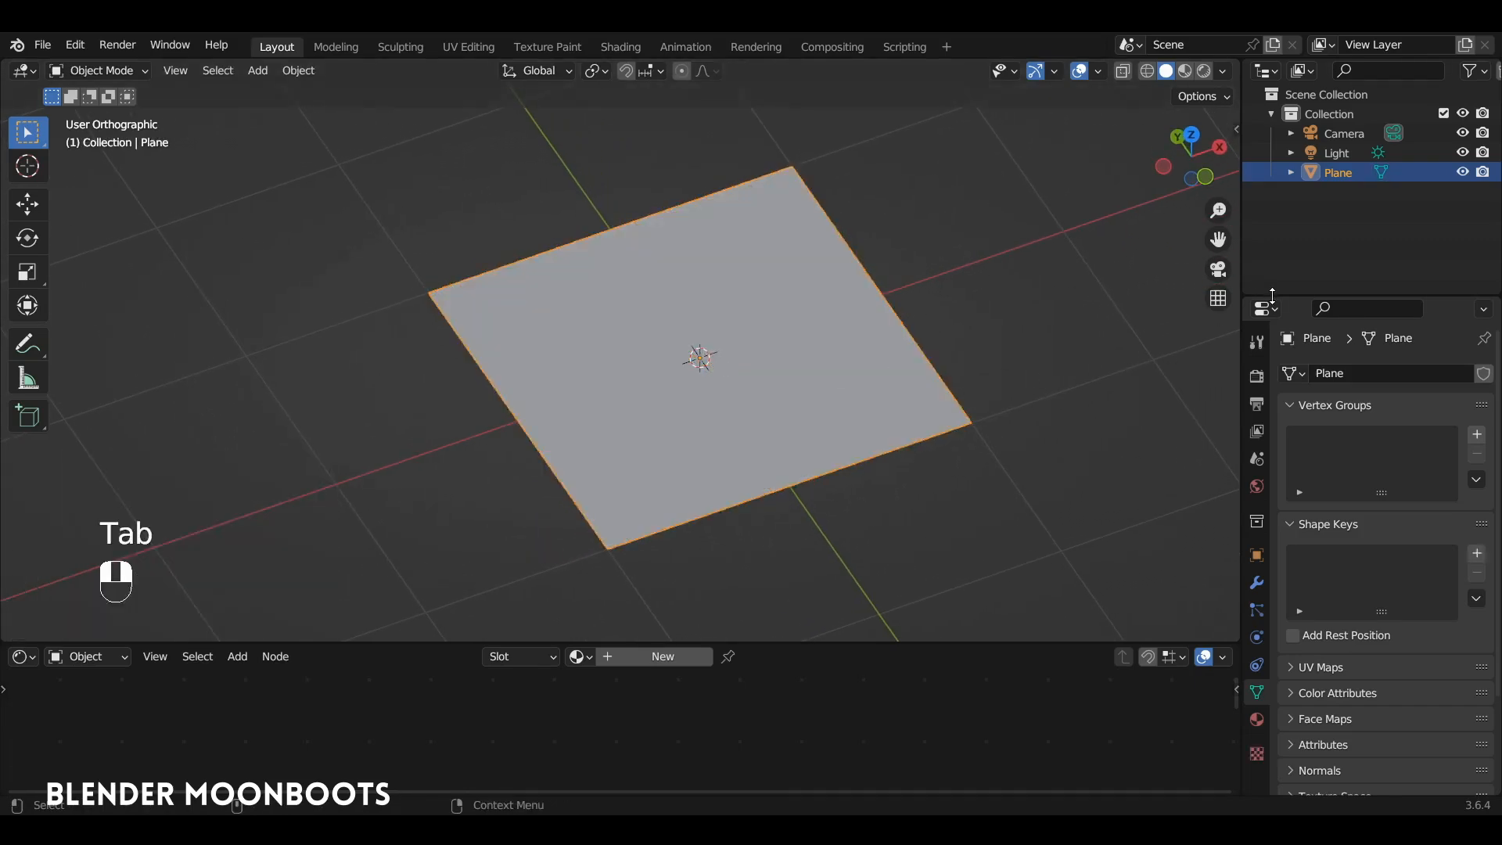
Step: Add Cloth physics to the plane and enlarge the Properties editor to fit its settings
drag(1272, 296, 1272, 201)
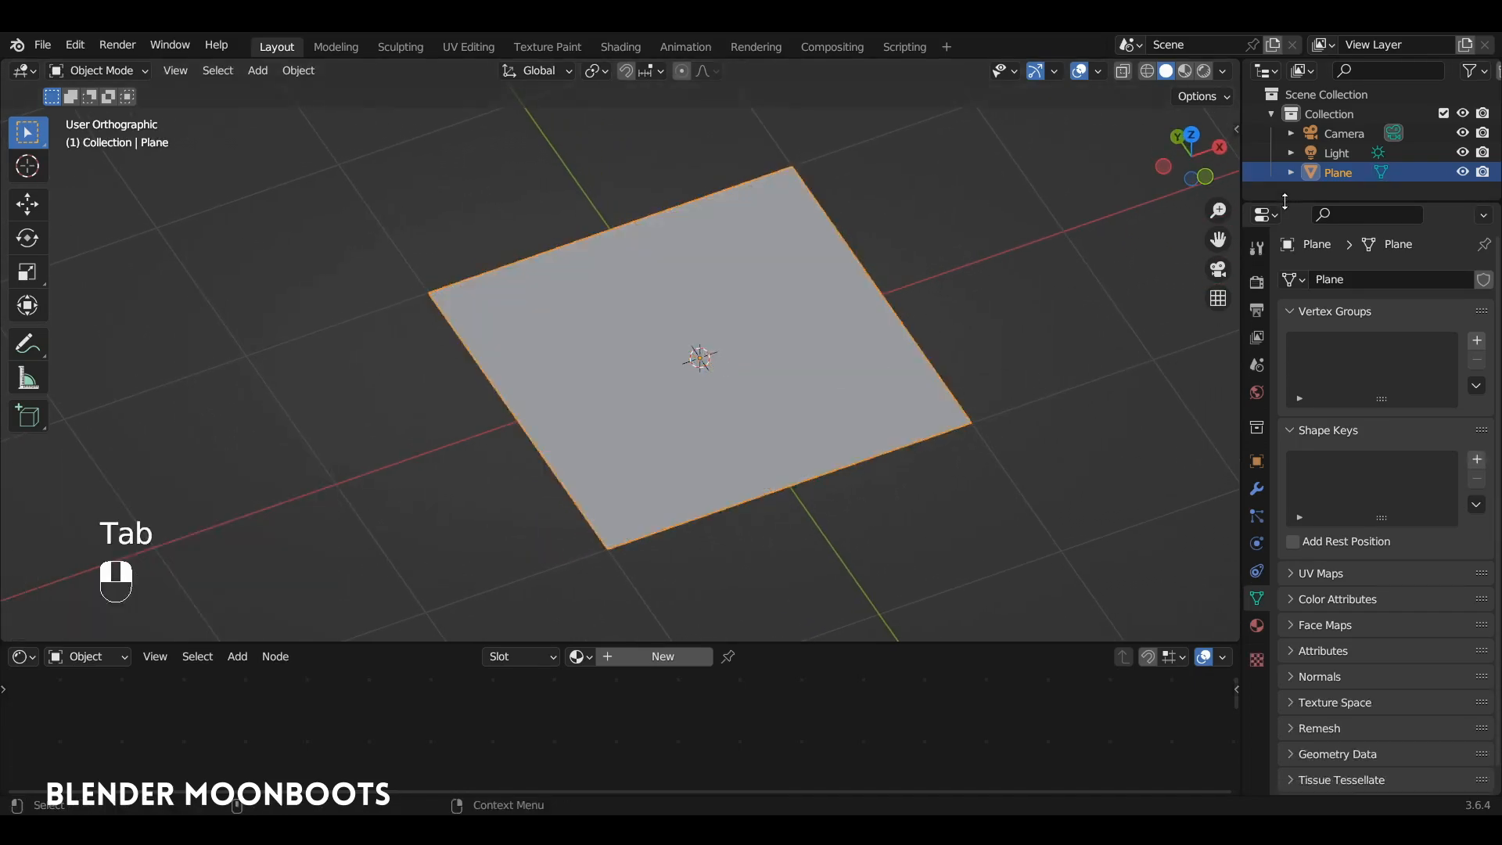
click(1256, 544)
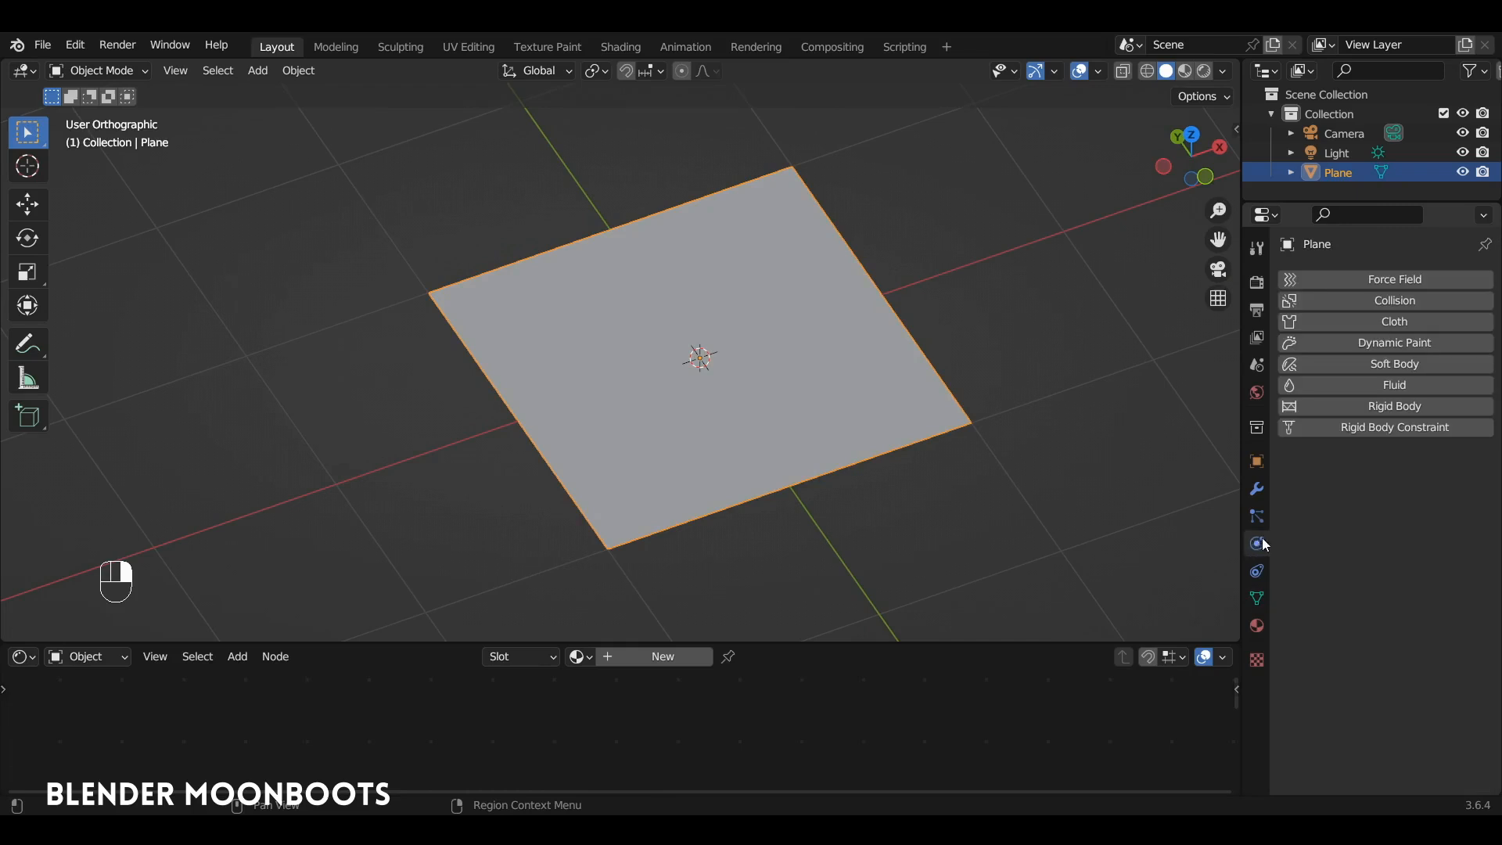
click(1381, 323)
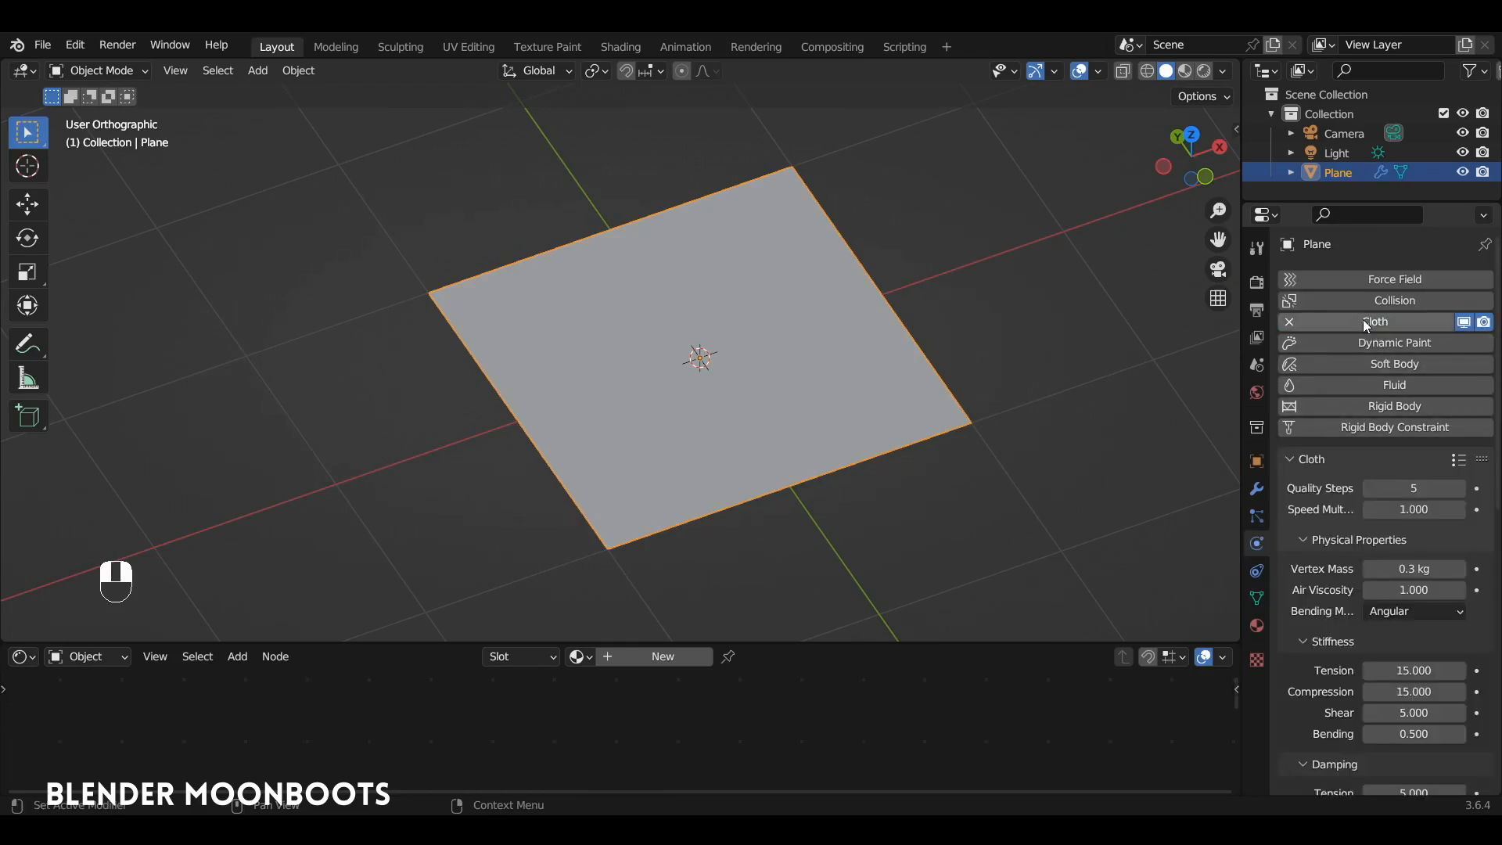
drag(1239, 409, 1210, 410)
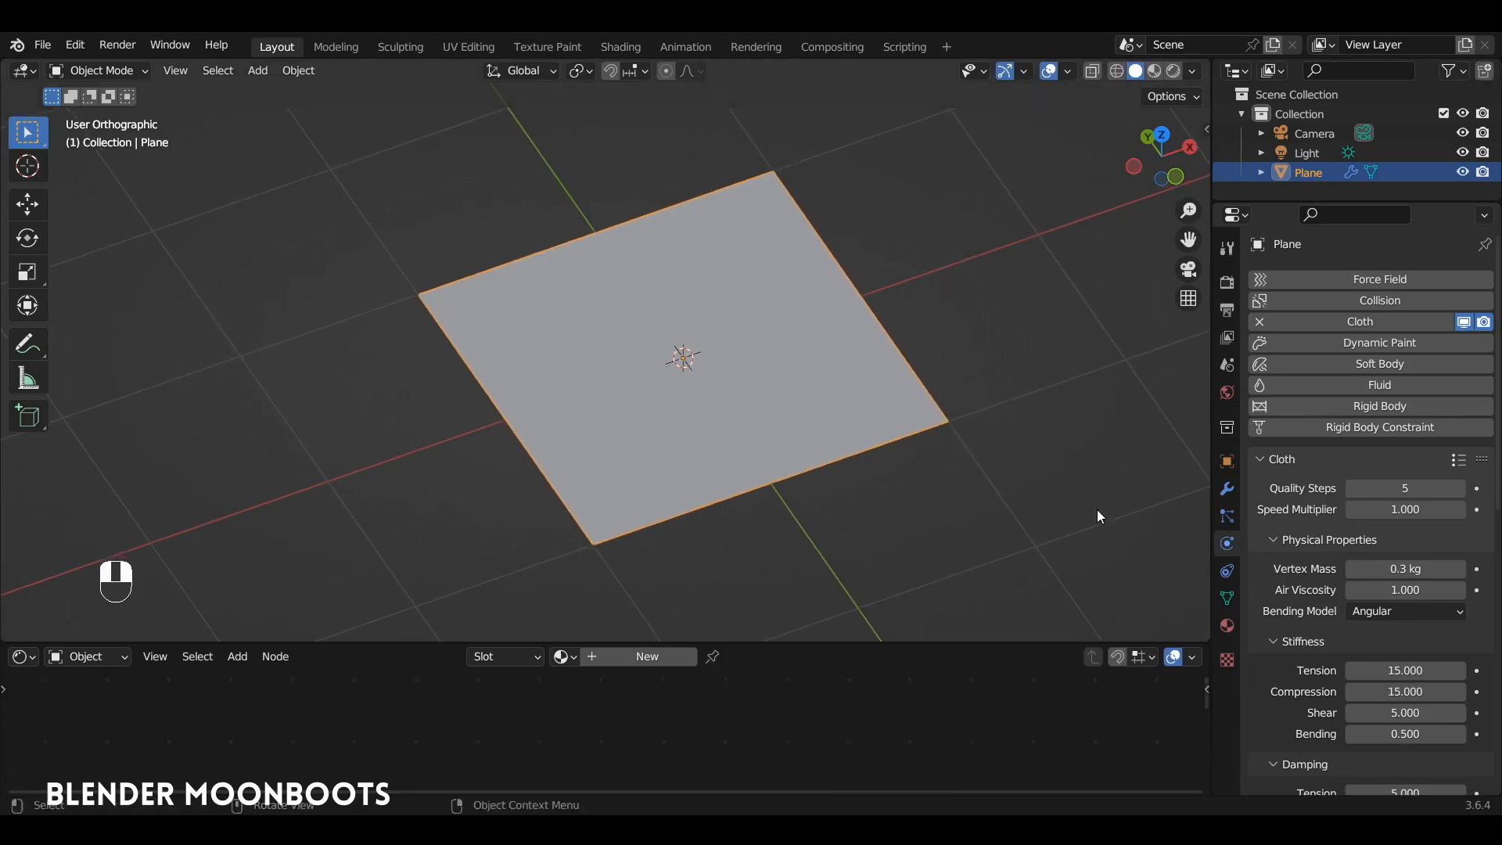
Step: Change the lower editor to the Timeline and preview the cloth simulation, returning to the first frame
key(shift)
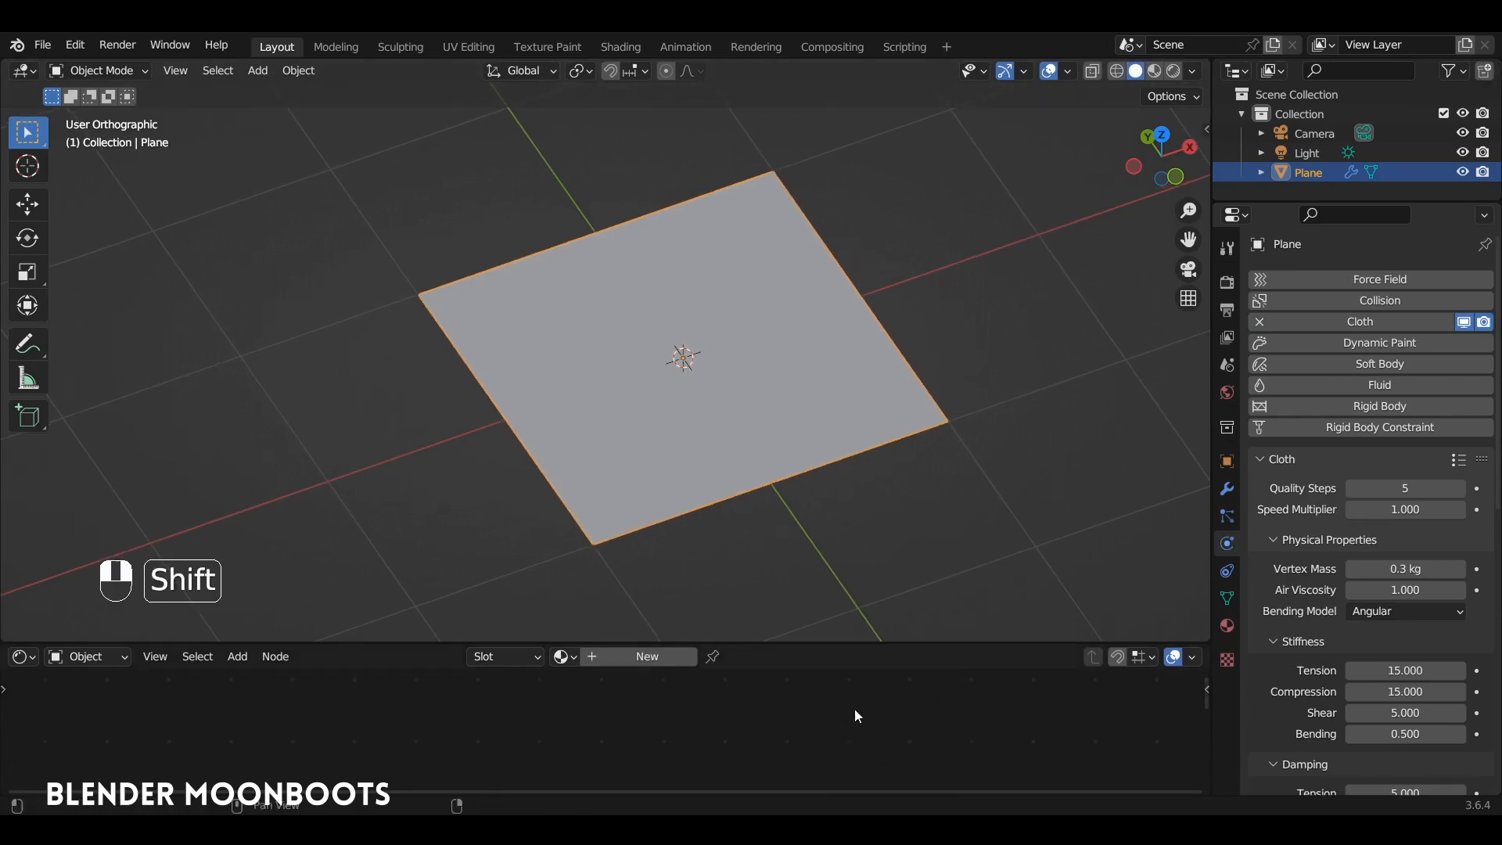
key(shift+F12)
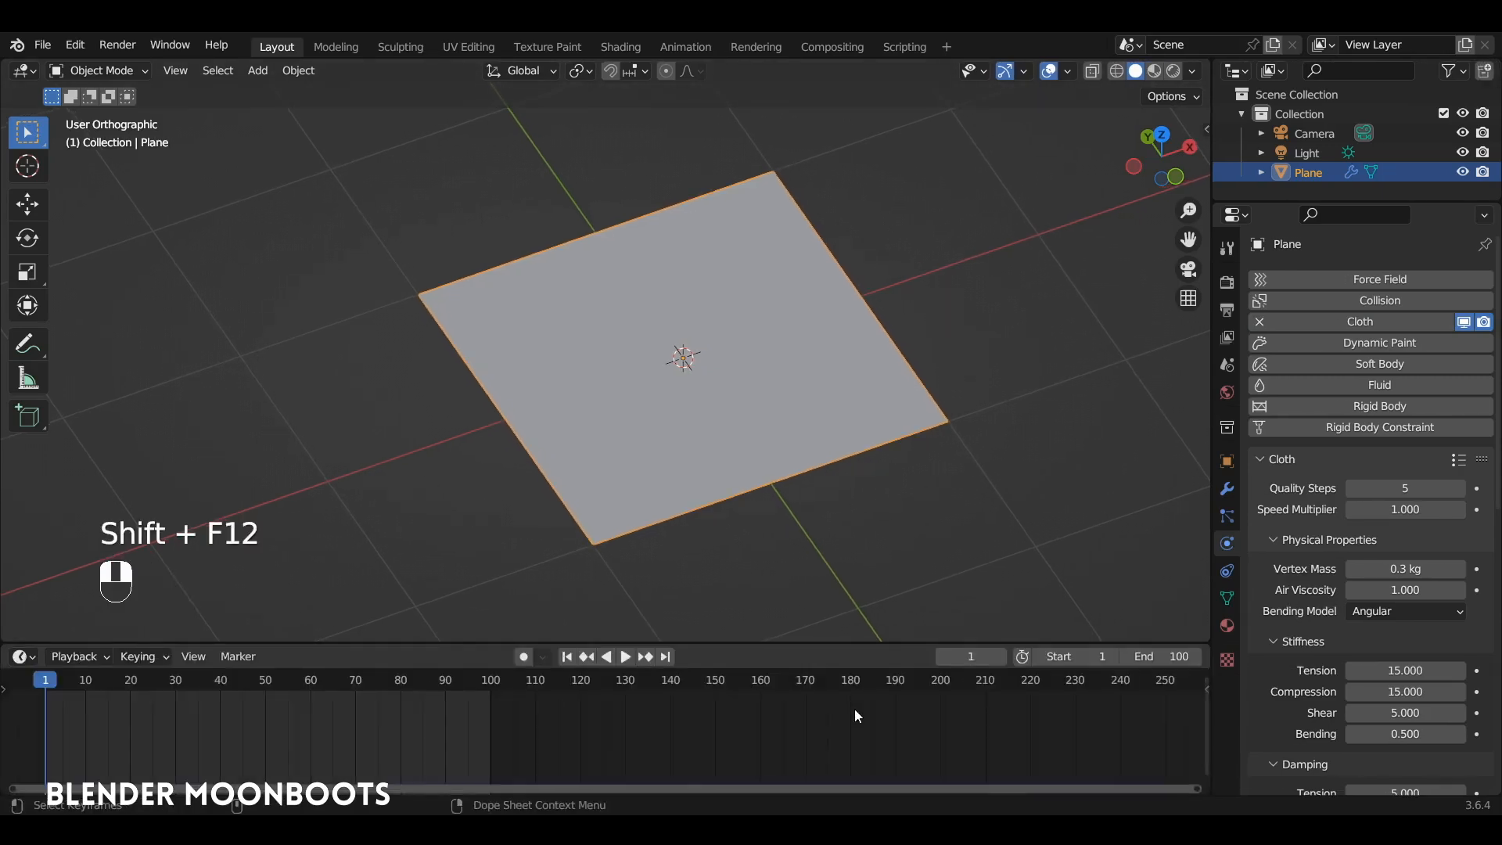
key(space)
key(space)
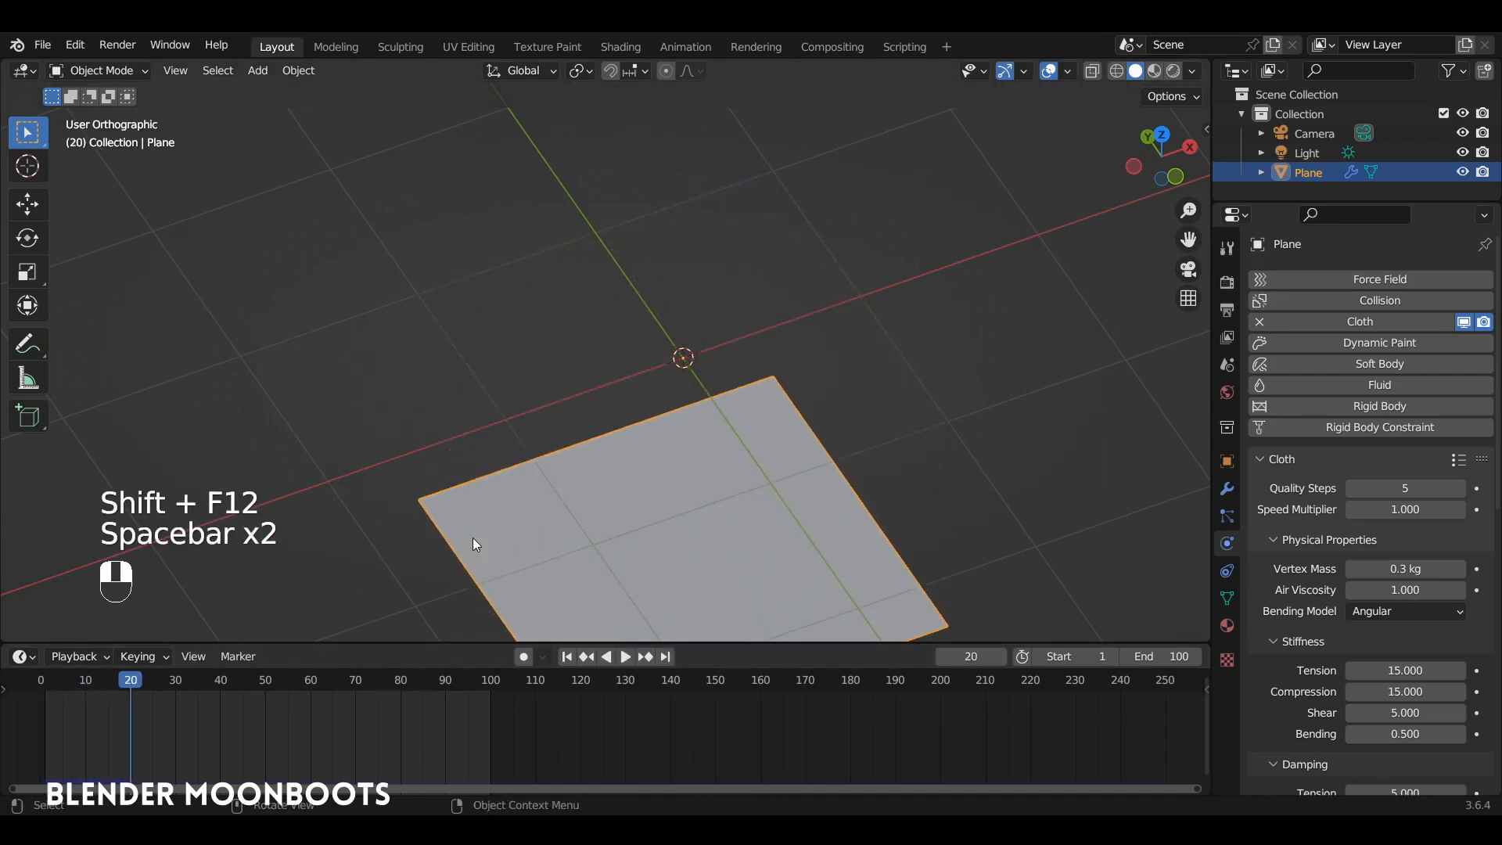
key(shift)
key(shift+Left)
Step: Select all vertices along the plane's positive X edge and assign them to a new vertex group
alt+drag(786, 291, 794, 215)
key(Tab)
click(765, 189)
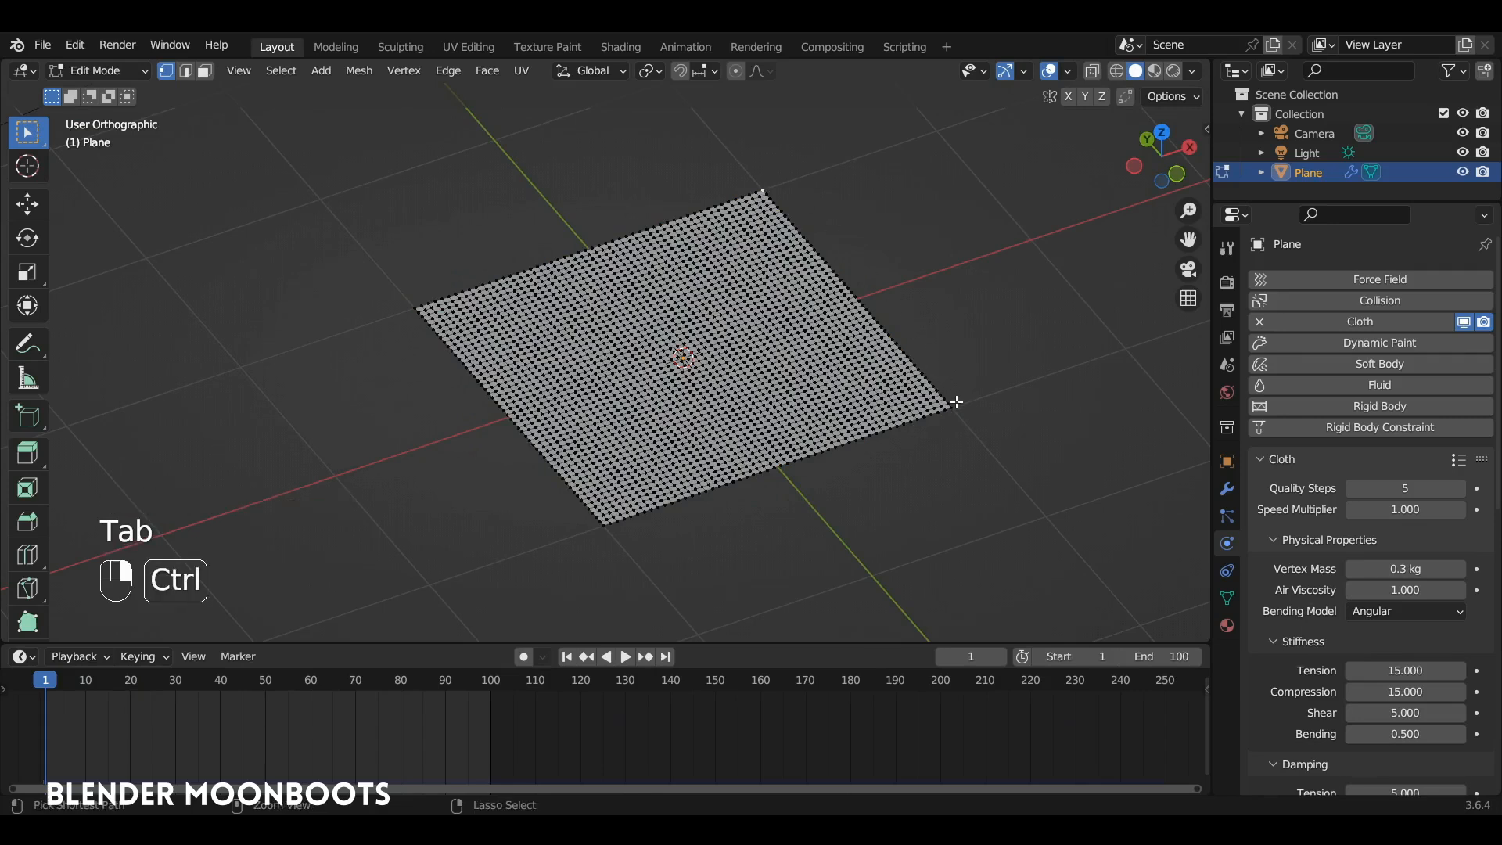
ctrl+click(951, 406)
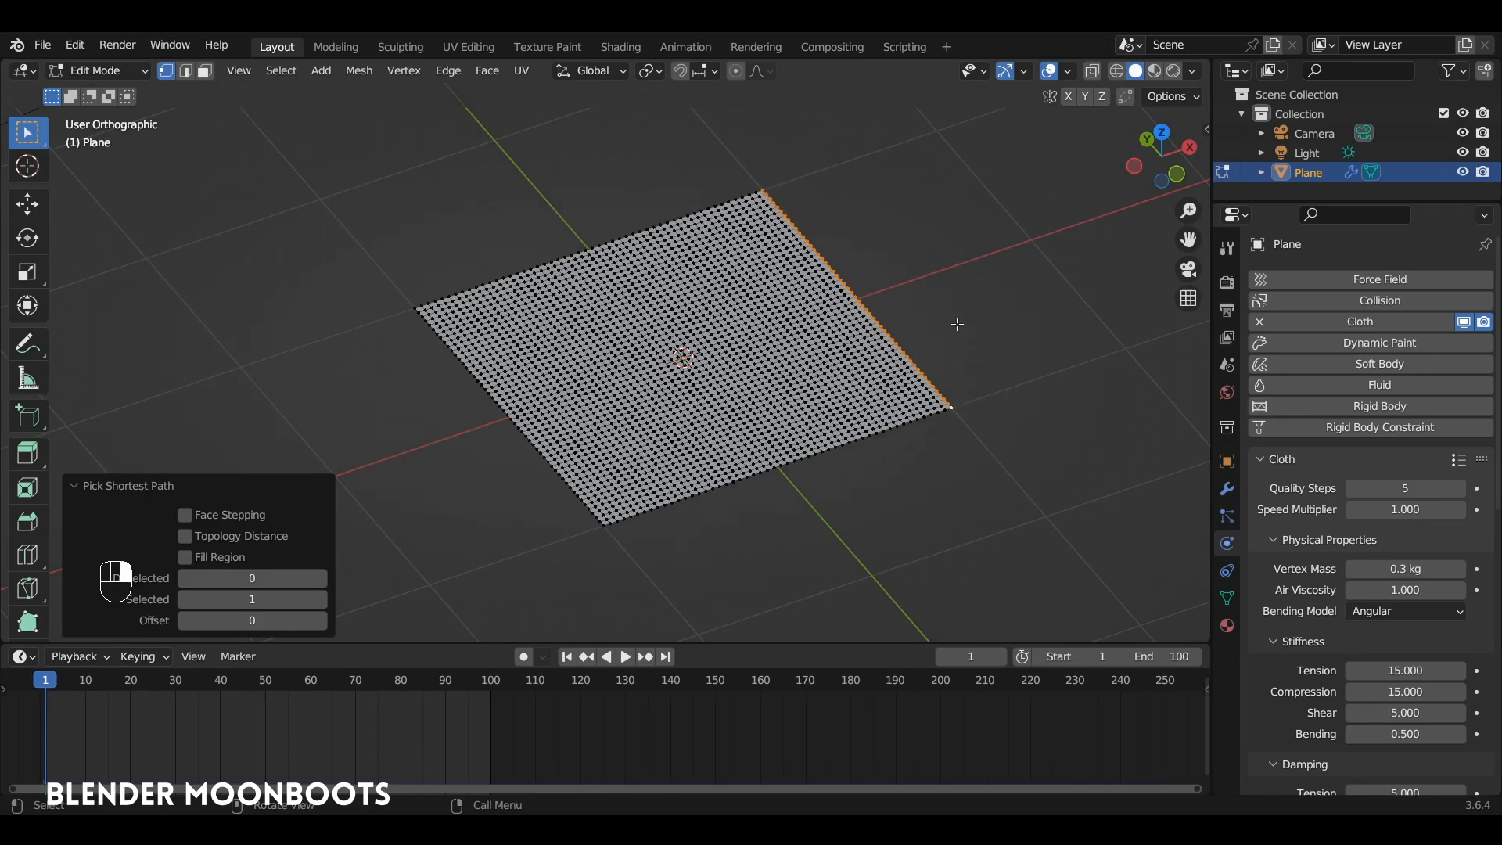
key(ctrl+g)
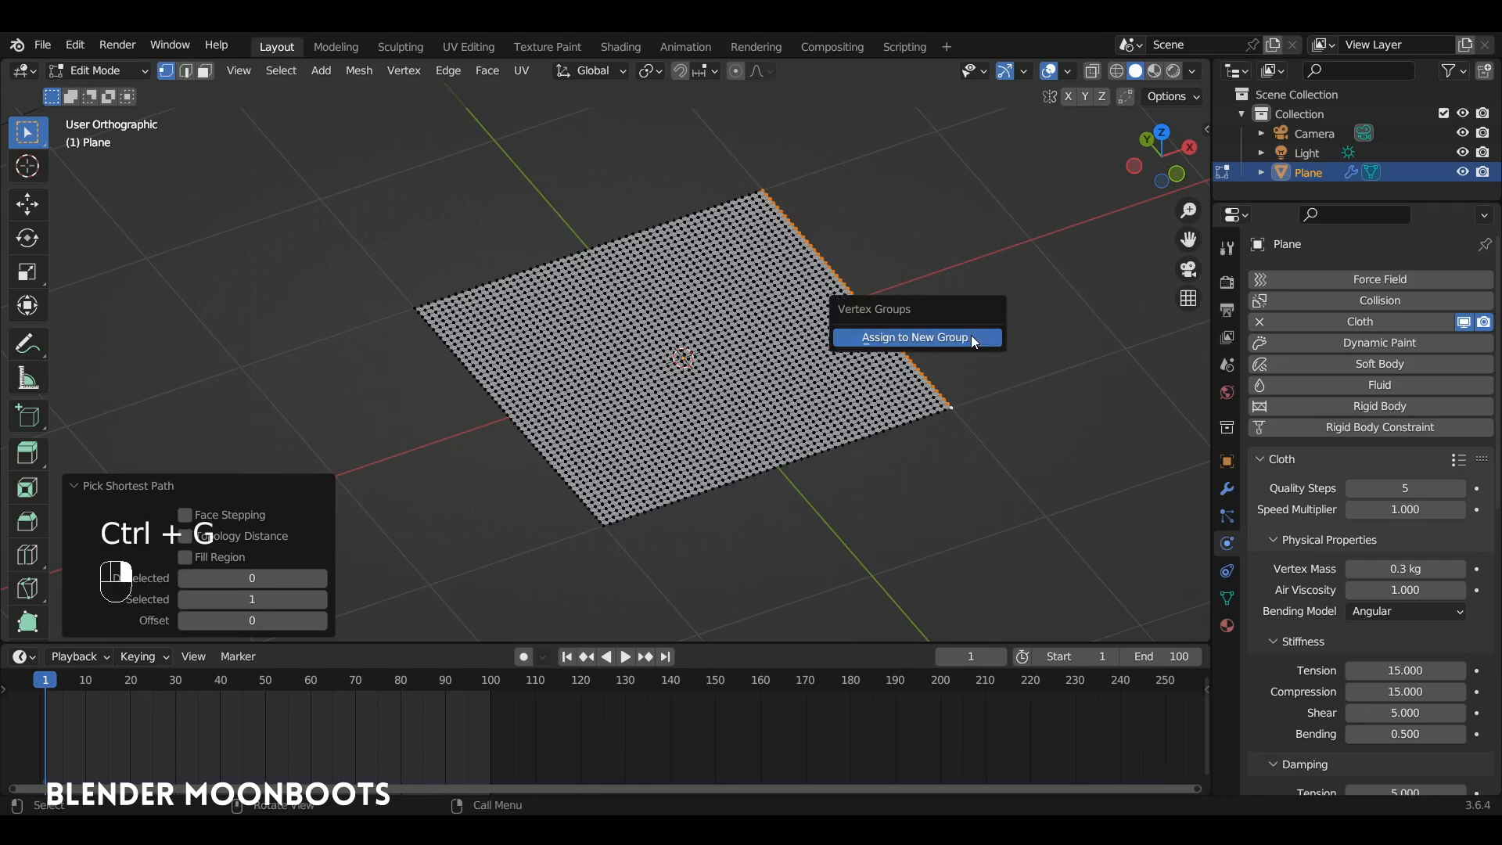
click(972, 339)
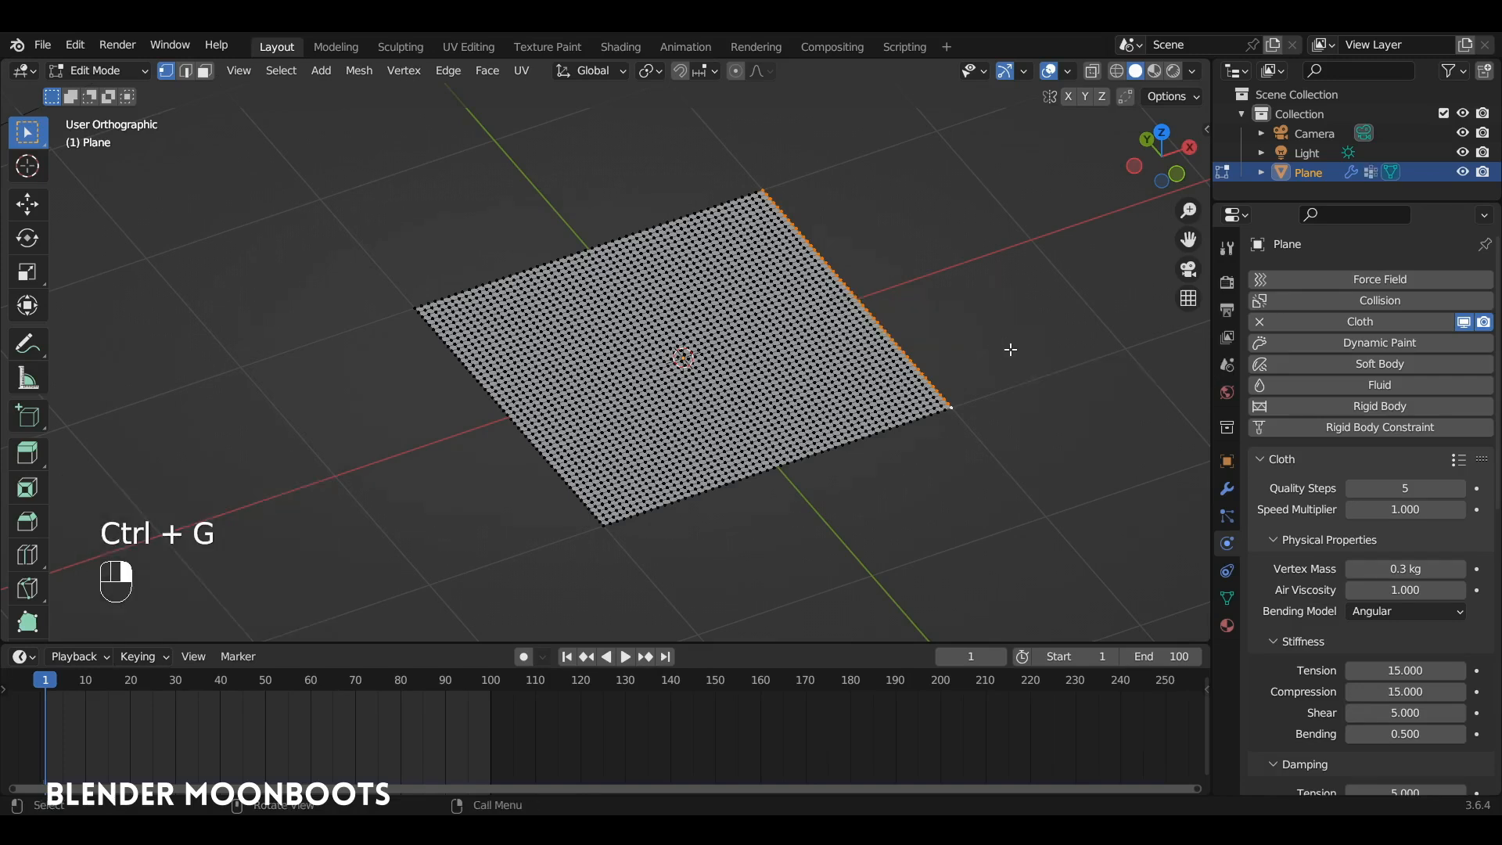
Step: Check the new vertex group by clearing the selection and selecting the group's assigned vertices
click(1226, 597)
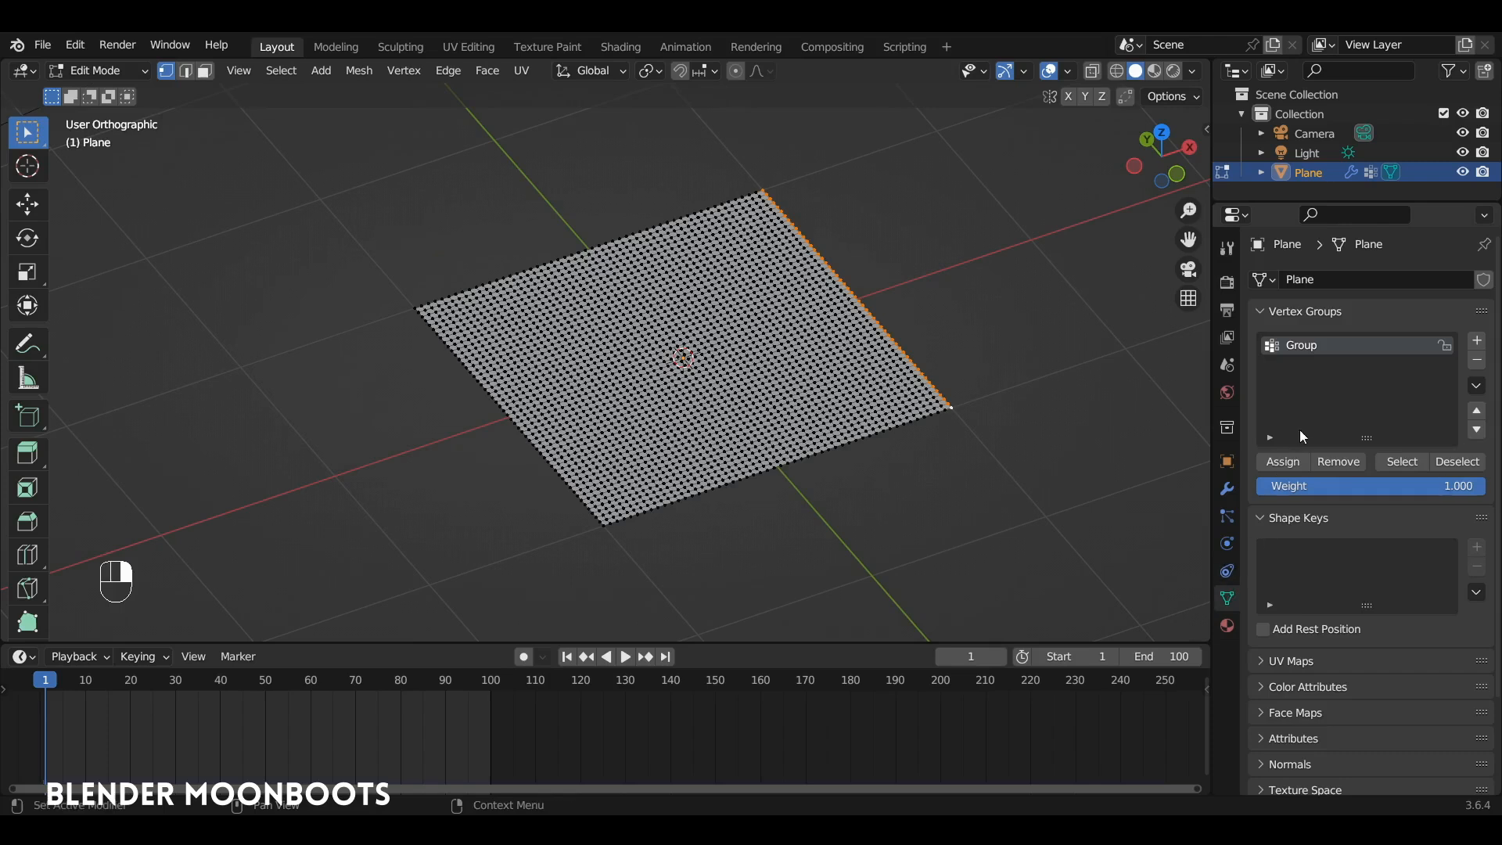
click(1261, 517)
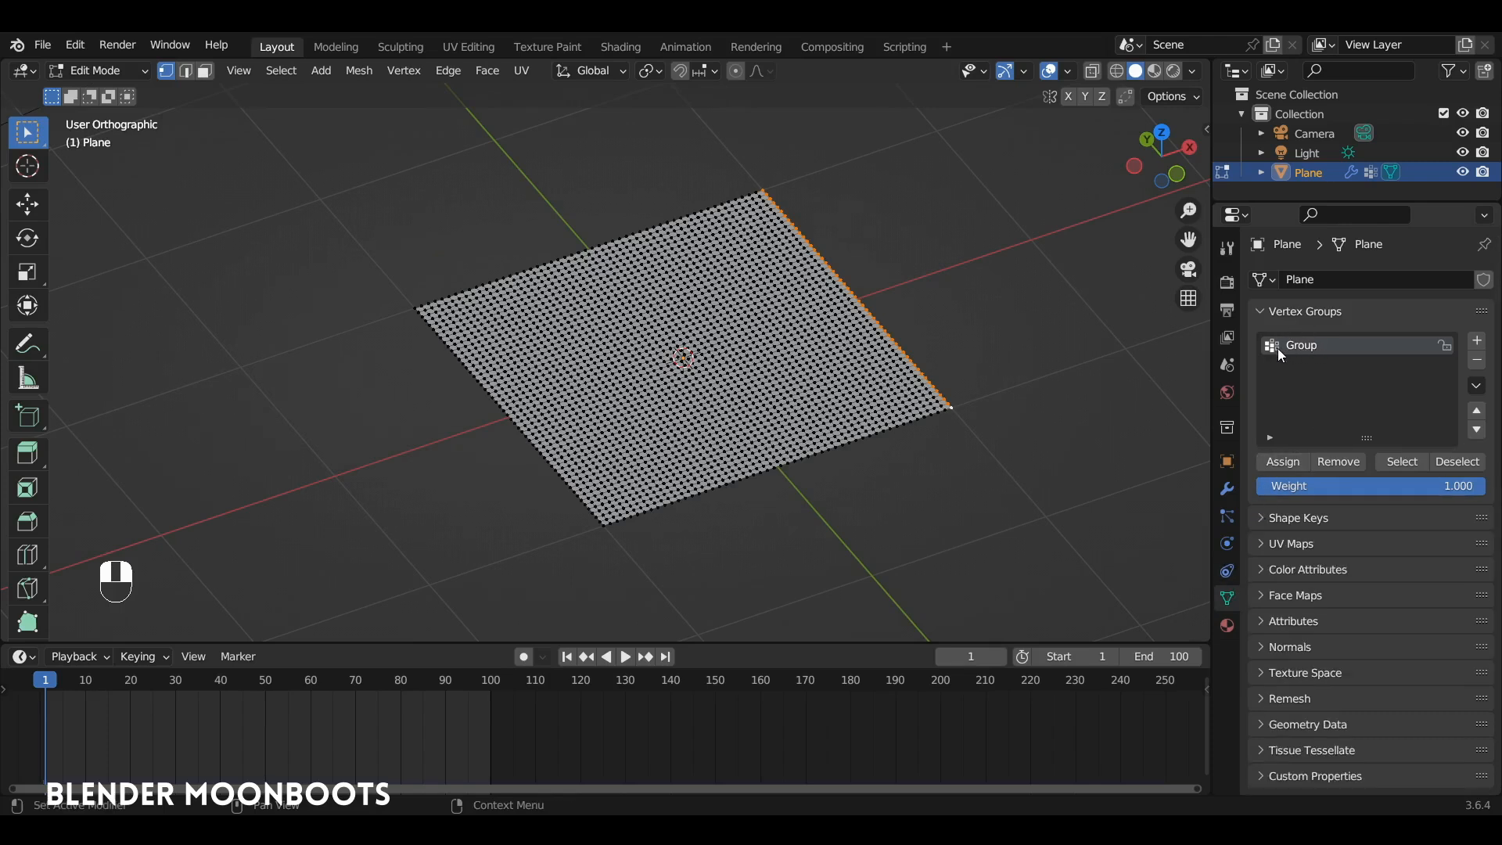
key(a)
key(a)
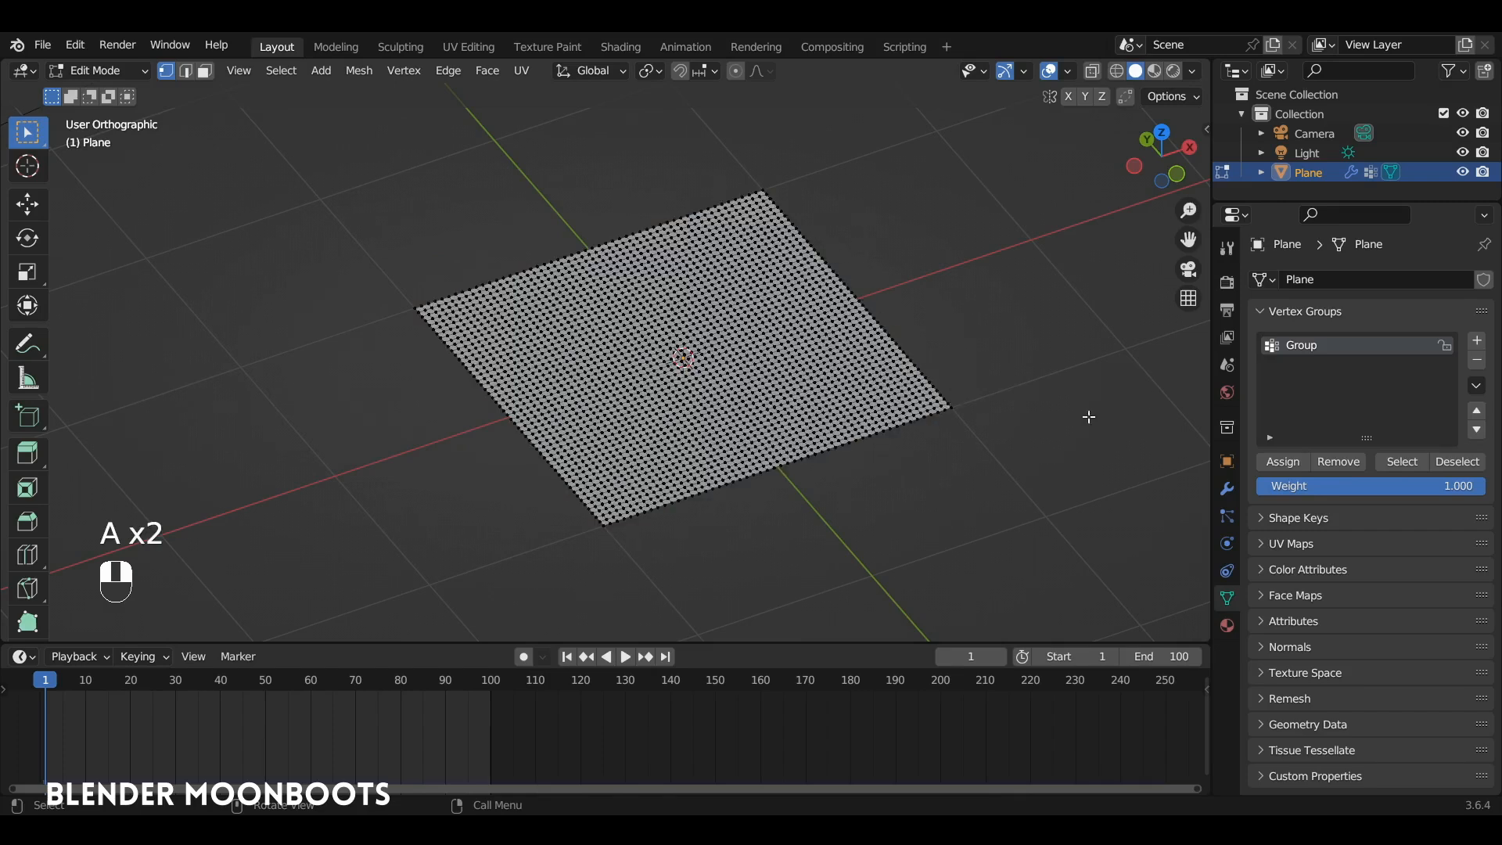
click(1402, 462)
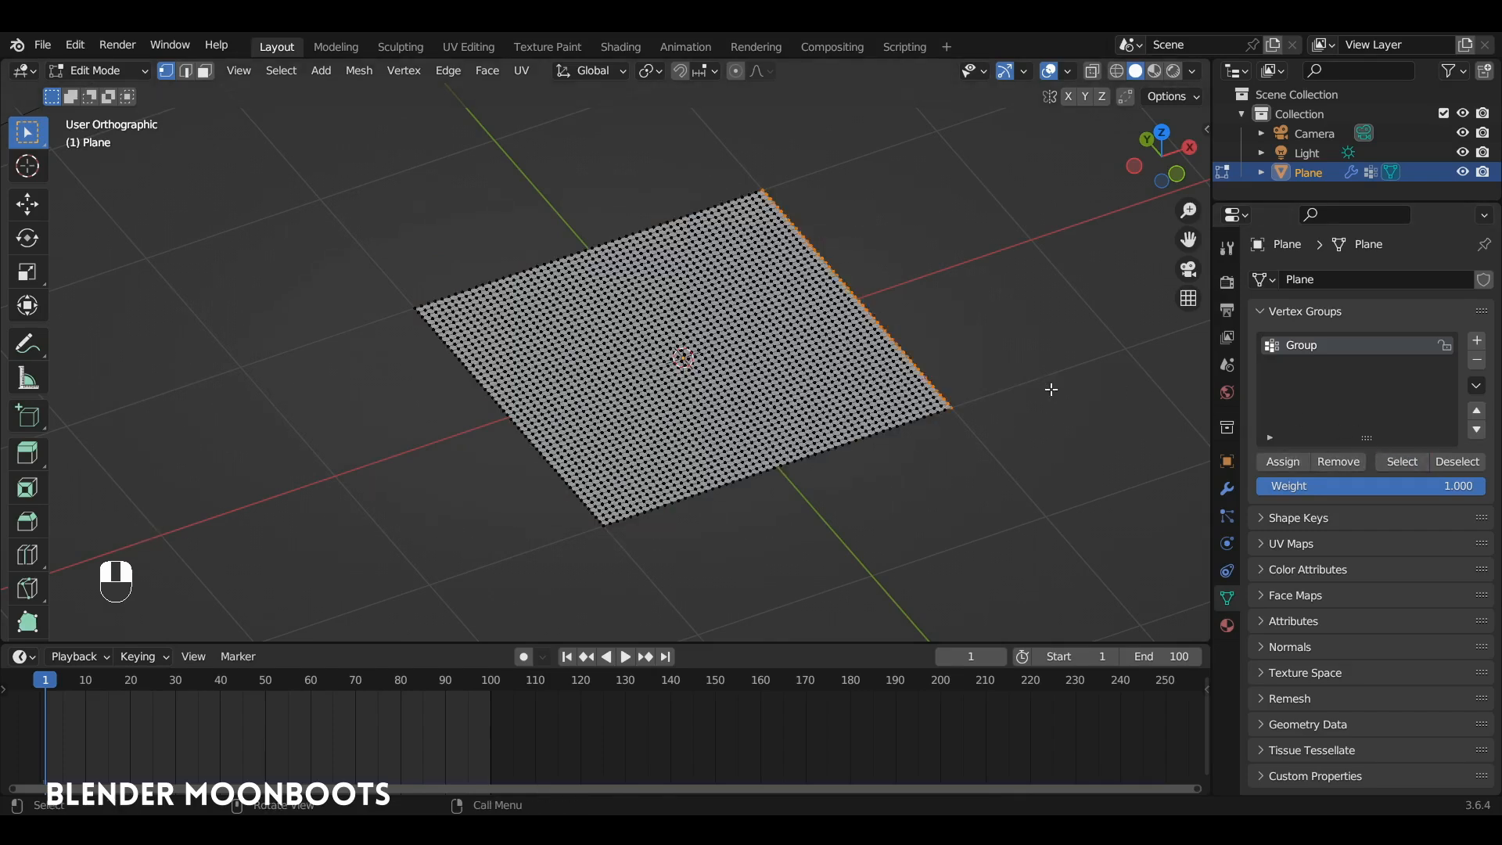
key(Tab)
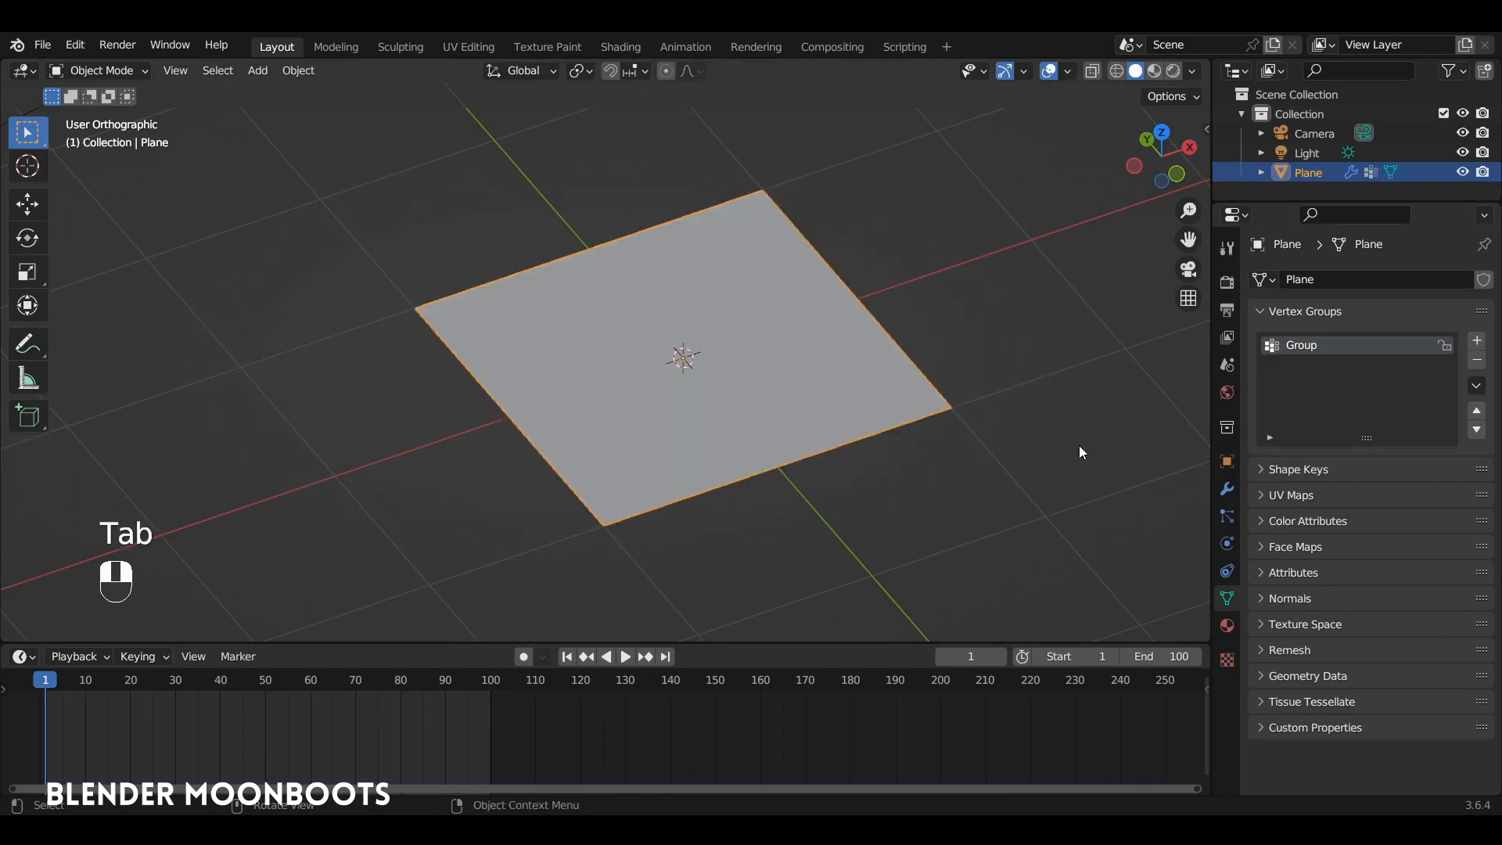
Step: Set the Pin Group in the cloth's Shape settings to the vertex group "Group"
click(1226, 542)
scroll(1292, 597, down, 15)
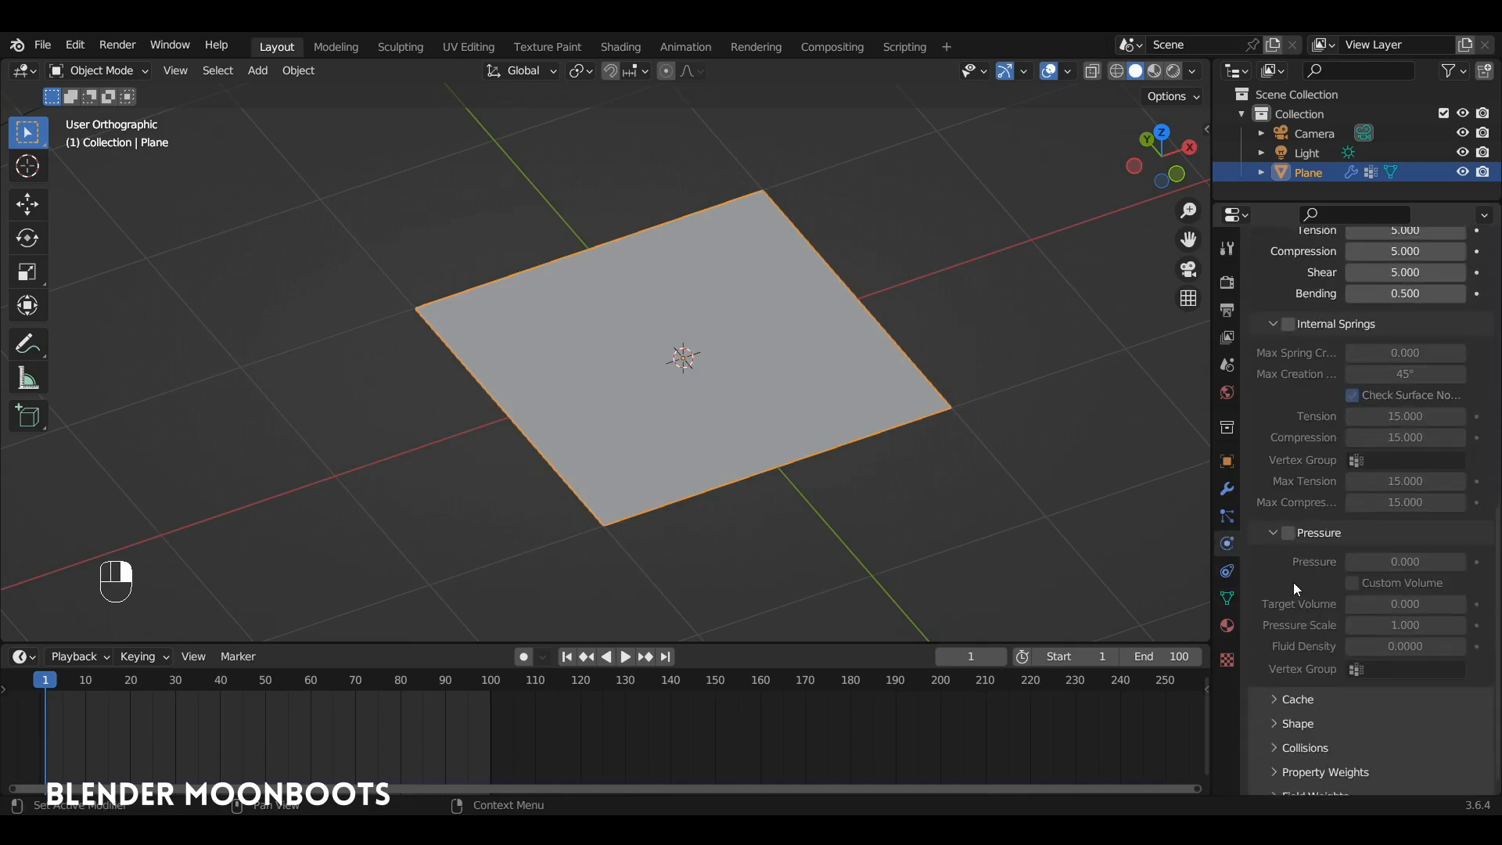
click(1269, 707)
scroll(1275, 704, down, 5)
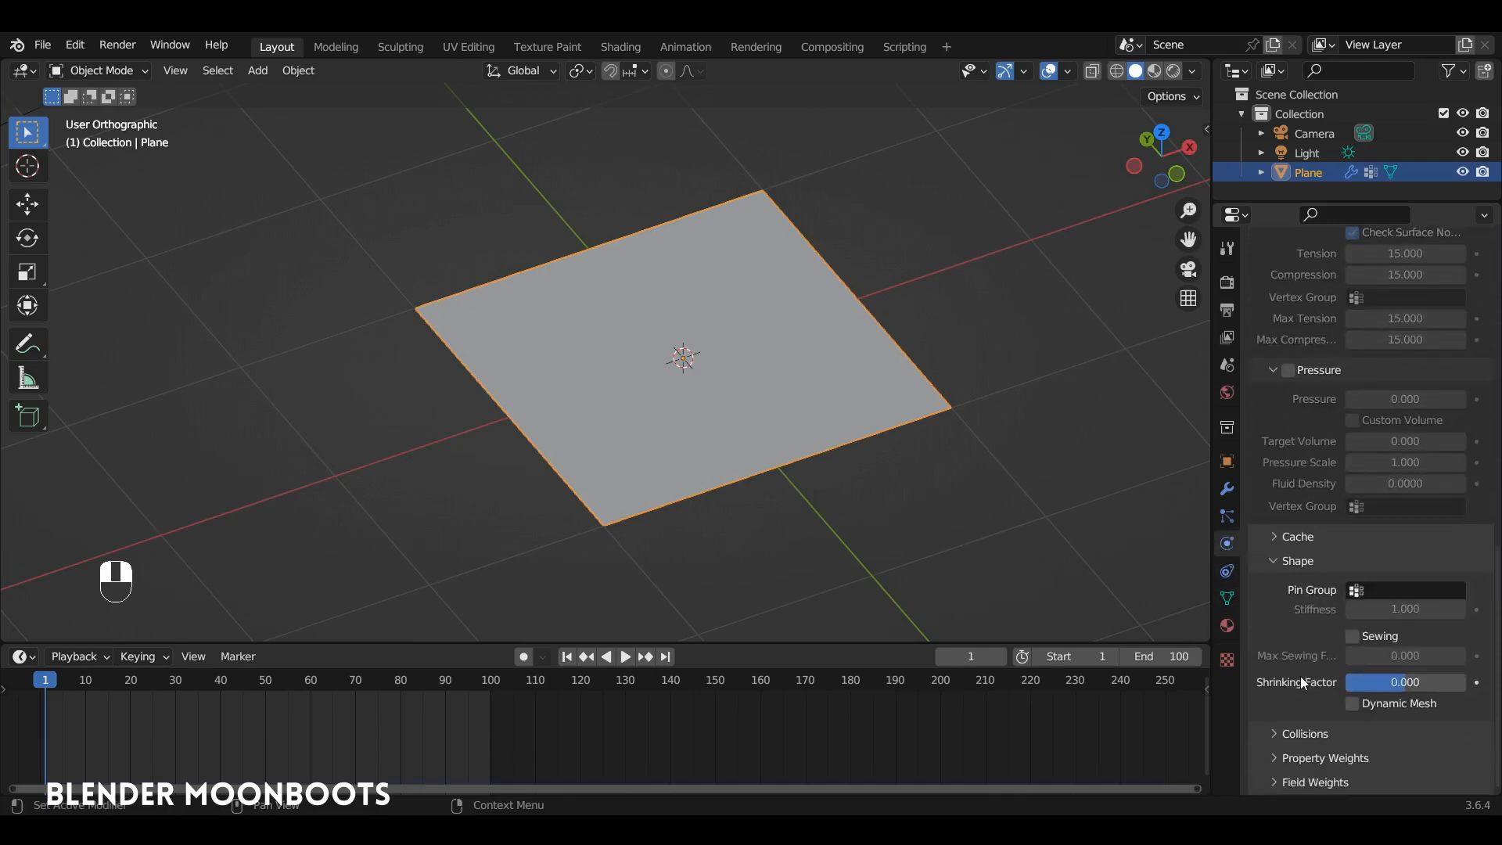
click(1379, 592)
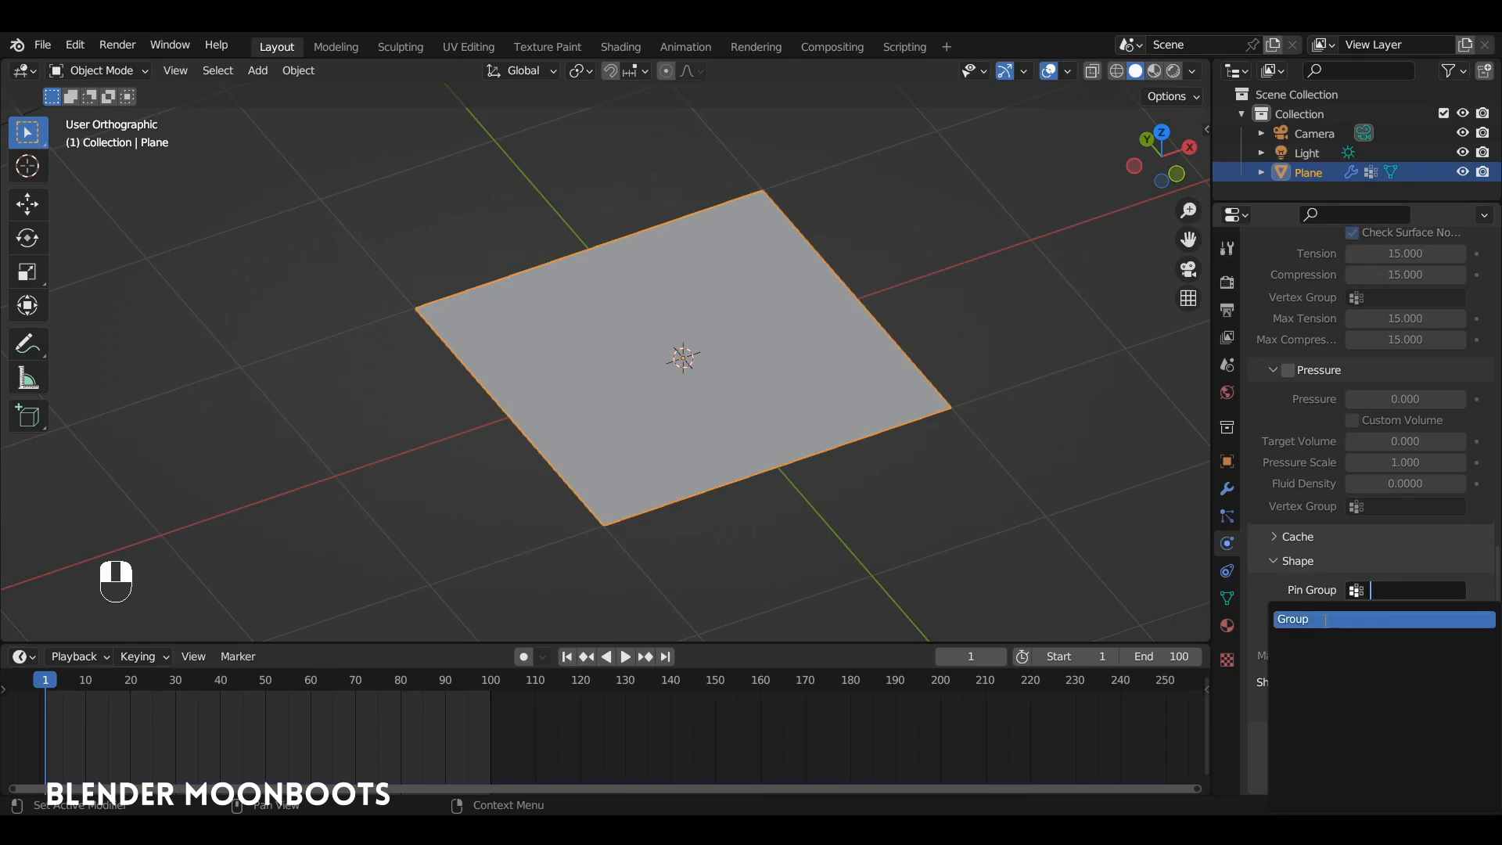
click(1325, 620)
Step: Play the cloth simulation with one edge pinned, and return to the first frame
key(space)
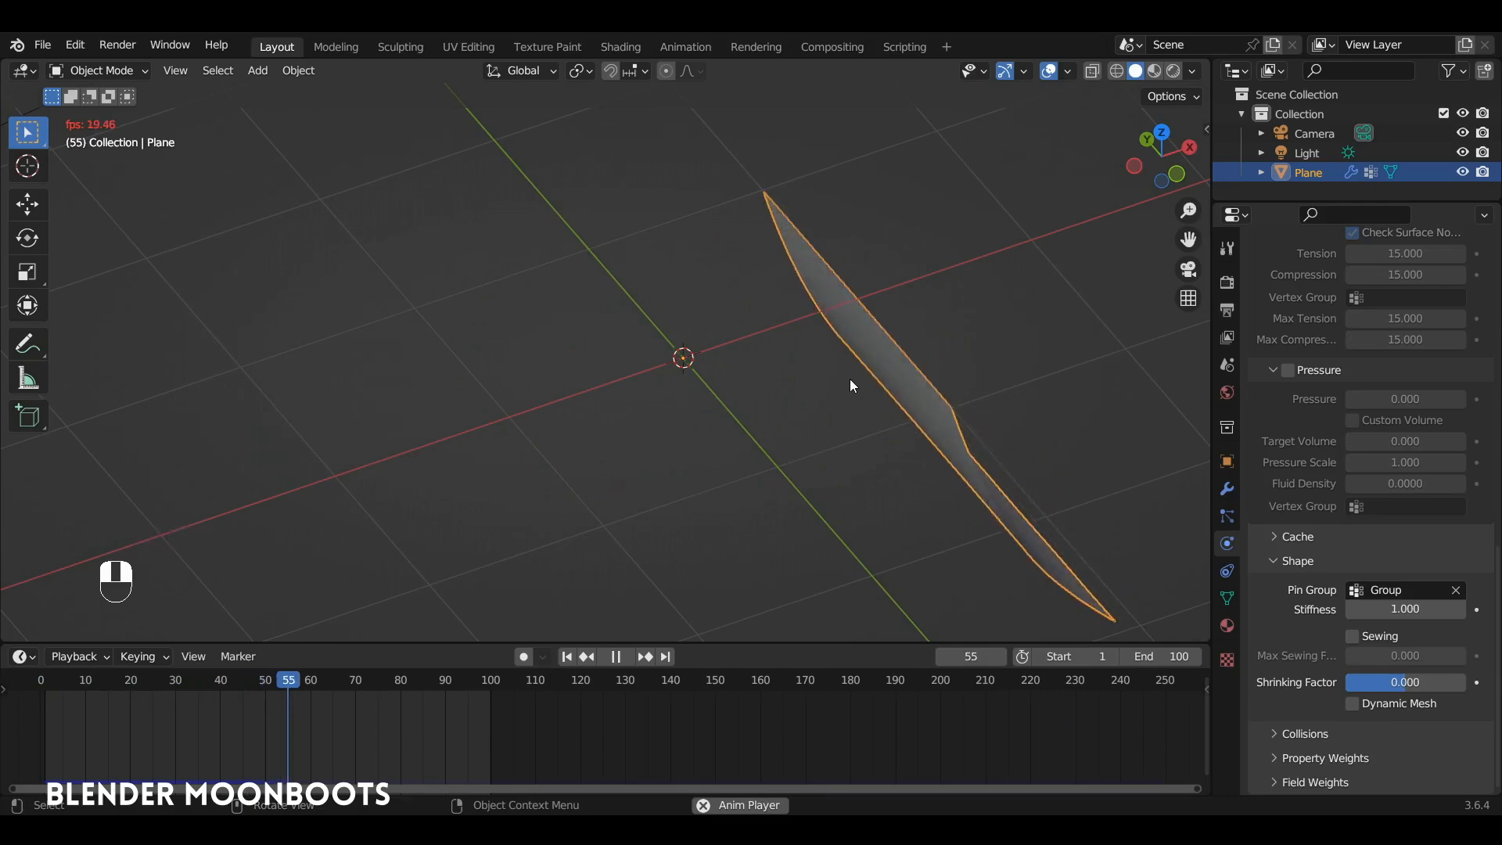
key(space)
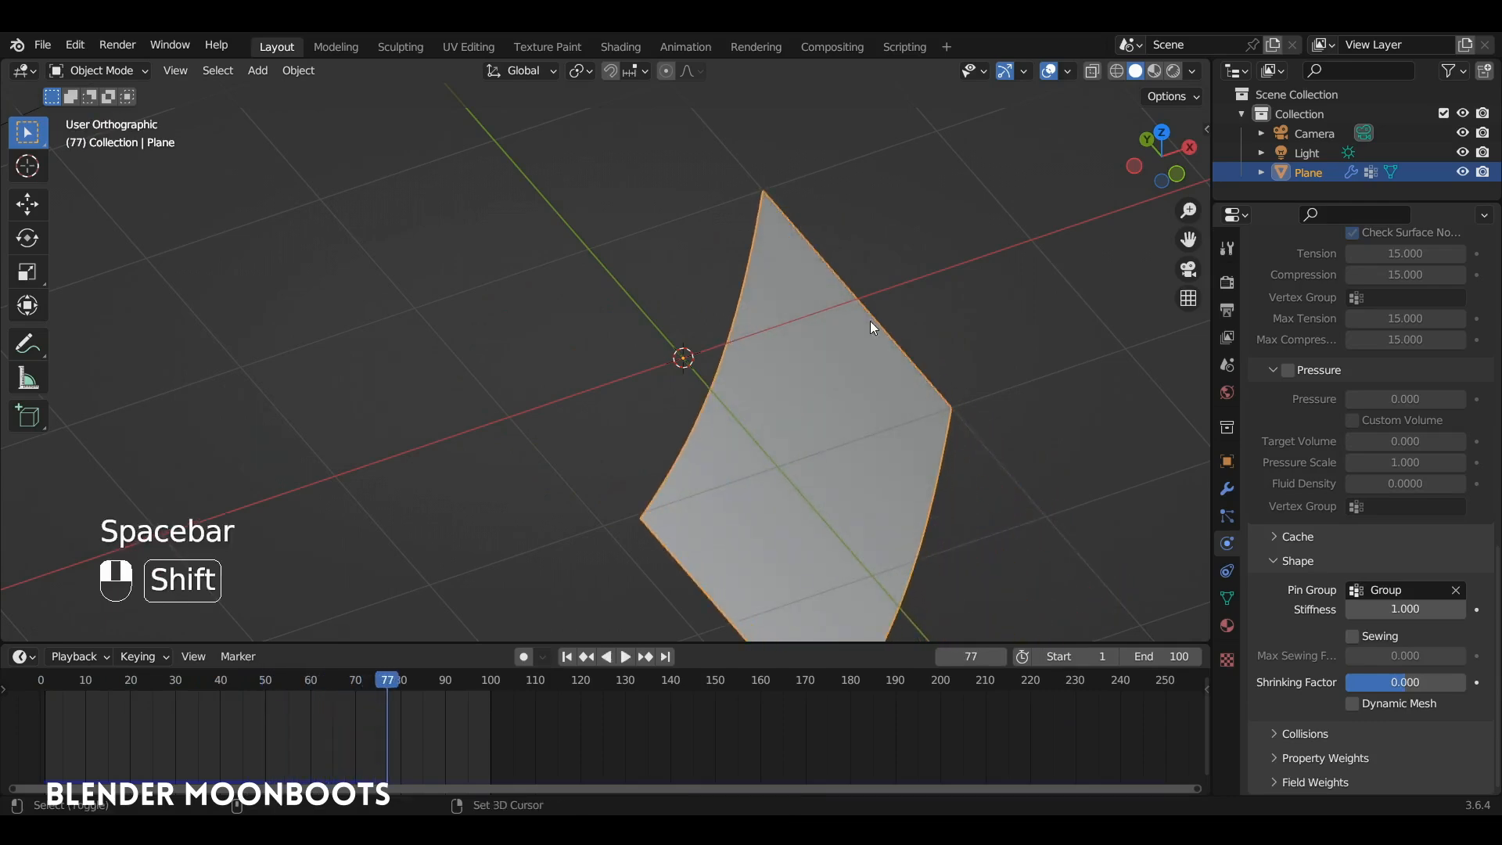
key(shift+Left)
Step: Select every vertex of the plane and assign them all to the existing vertex group "Group" with weight 1.000
key(Tab)
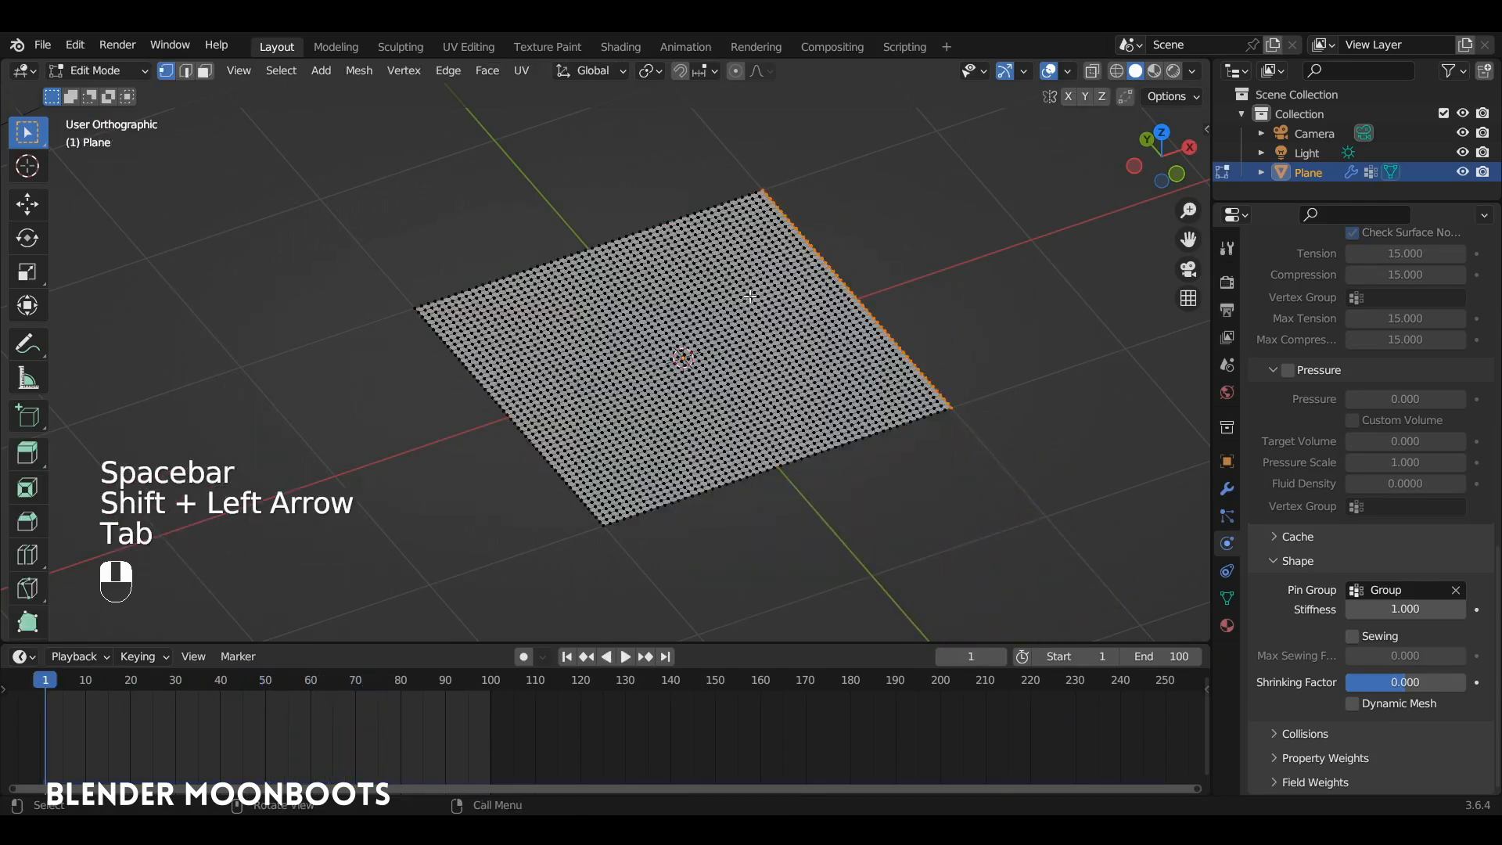
key(a)
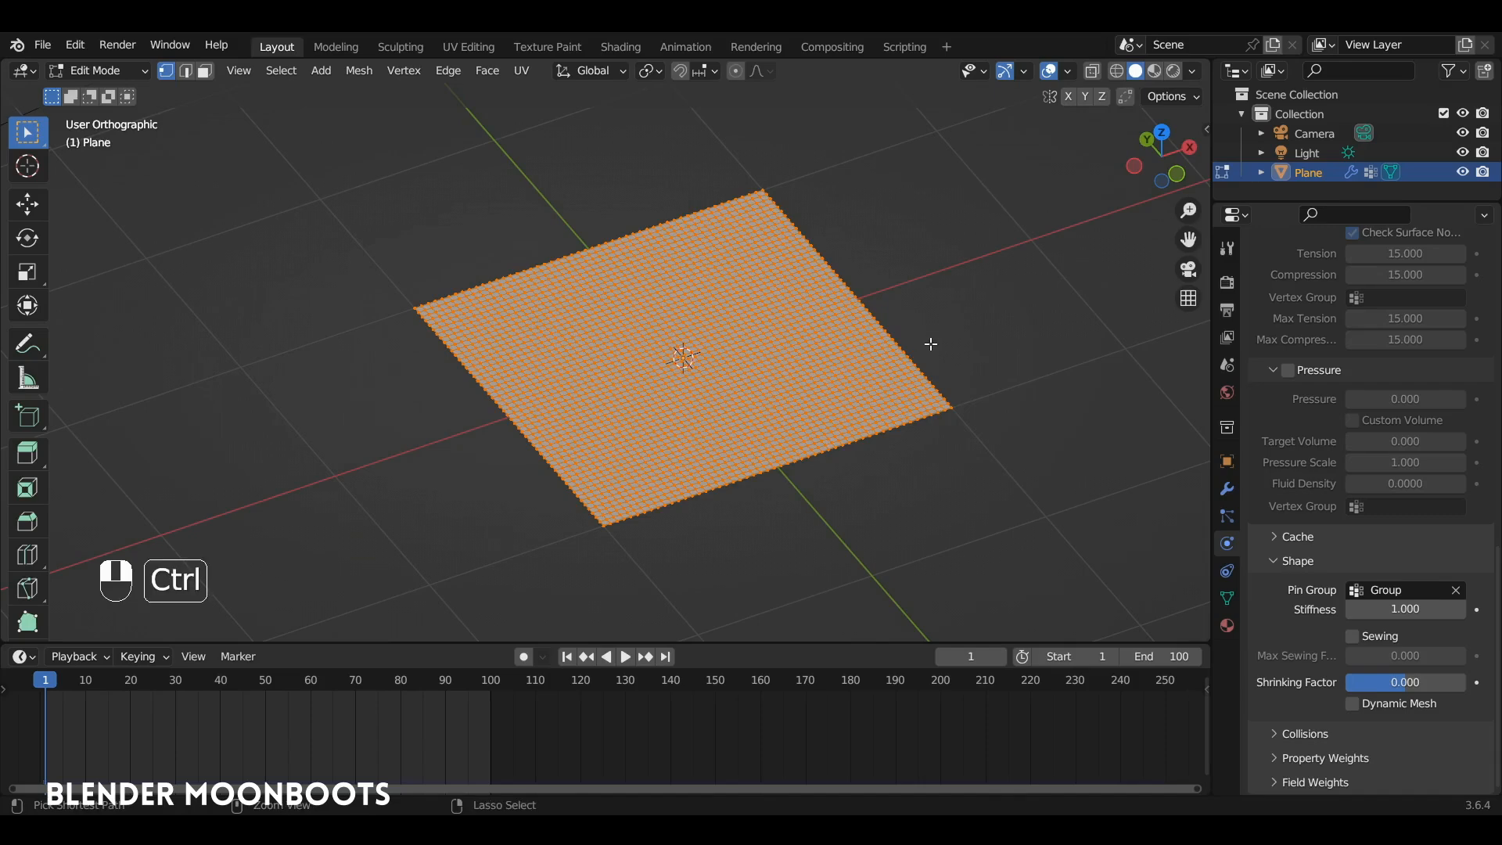
key(ctrl+g)
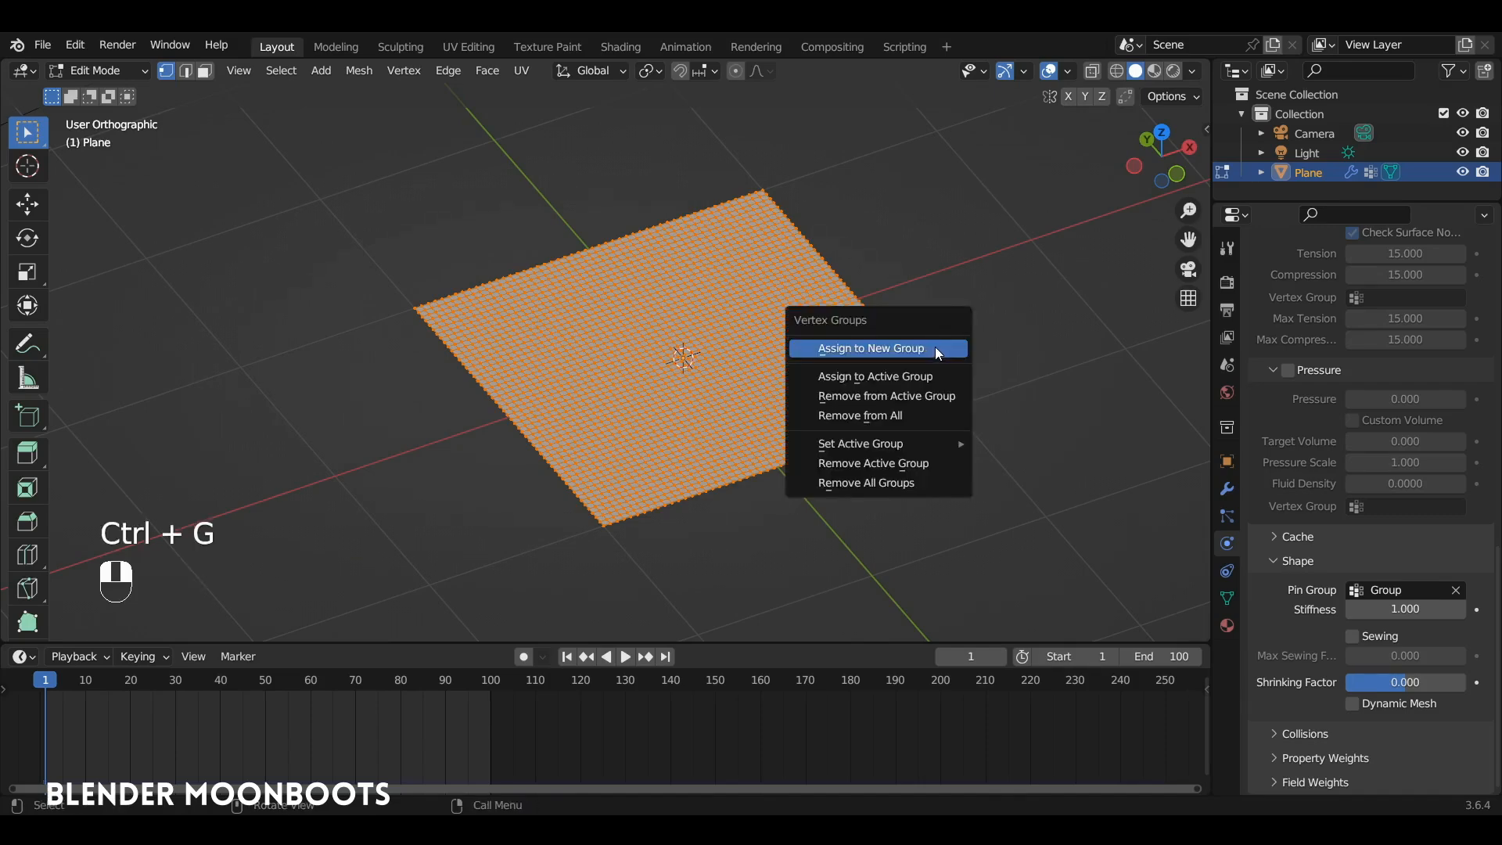
click(936, 383)
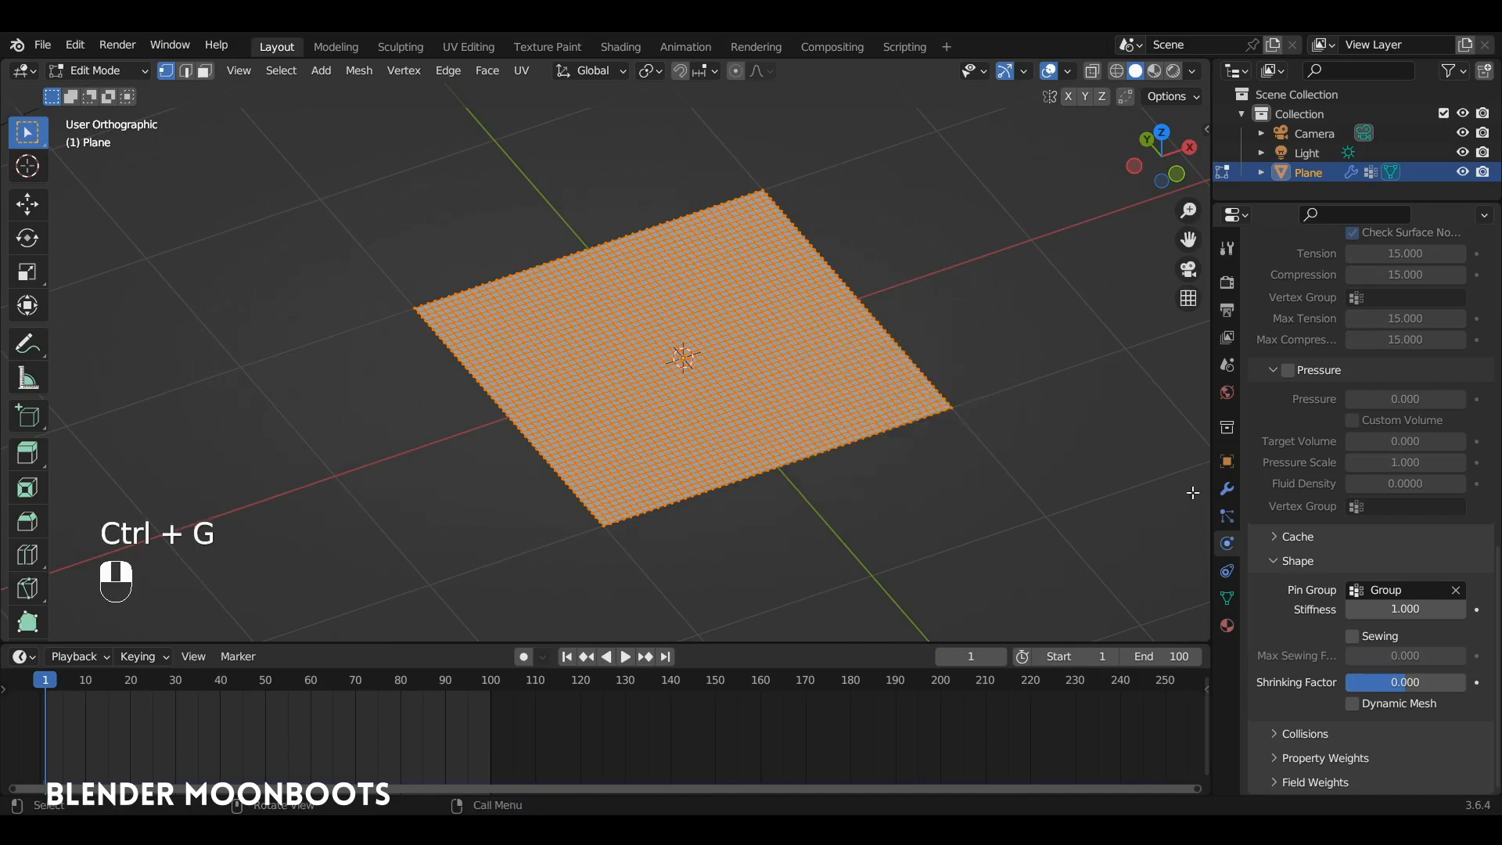
click(1226, 599)
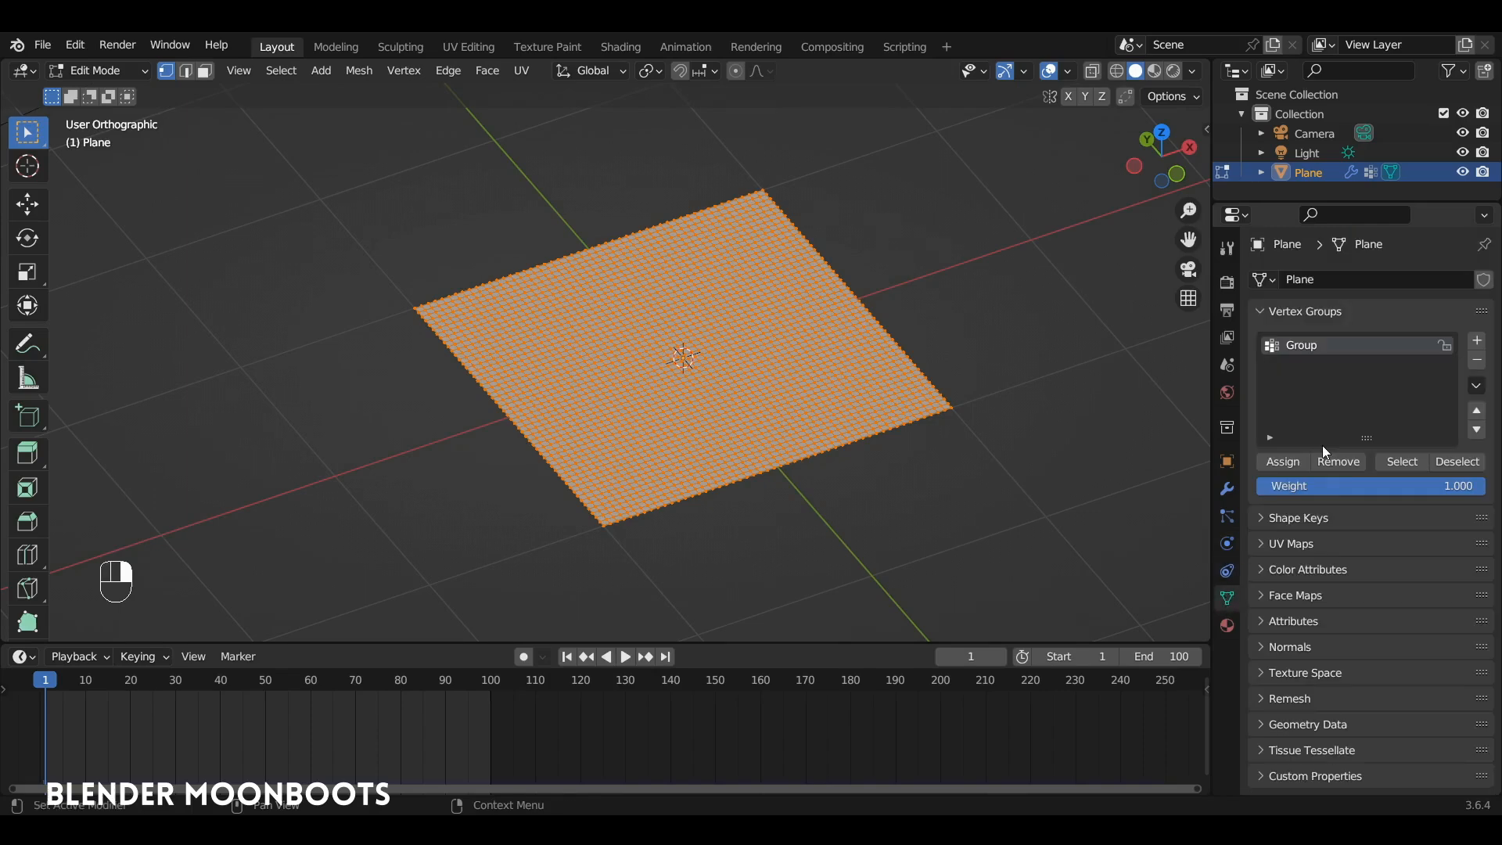
click(1284, 464)
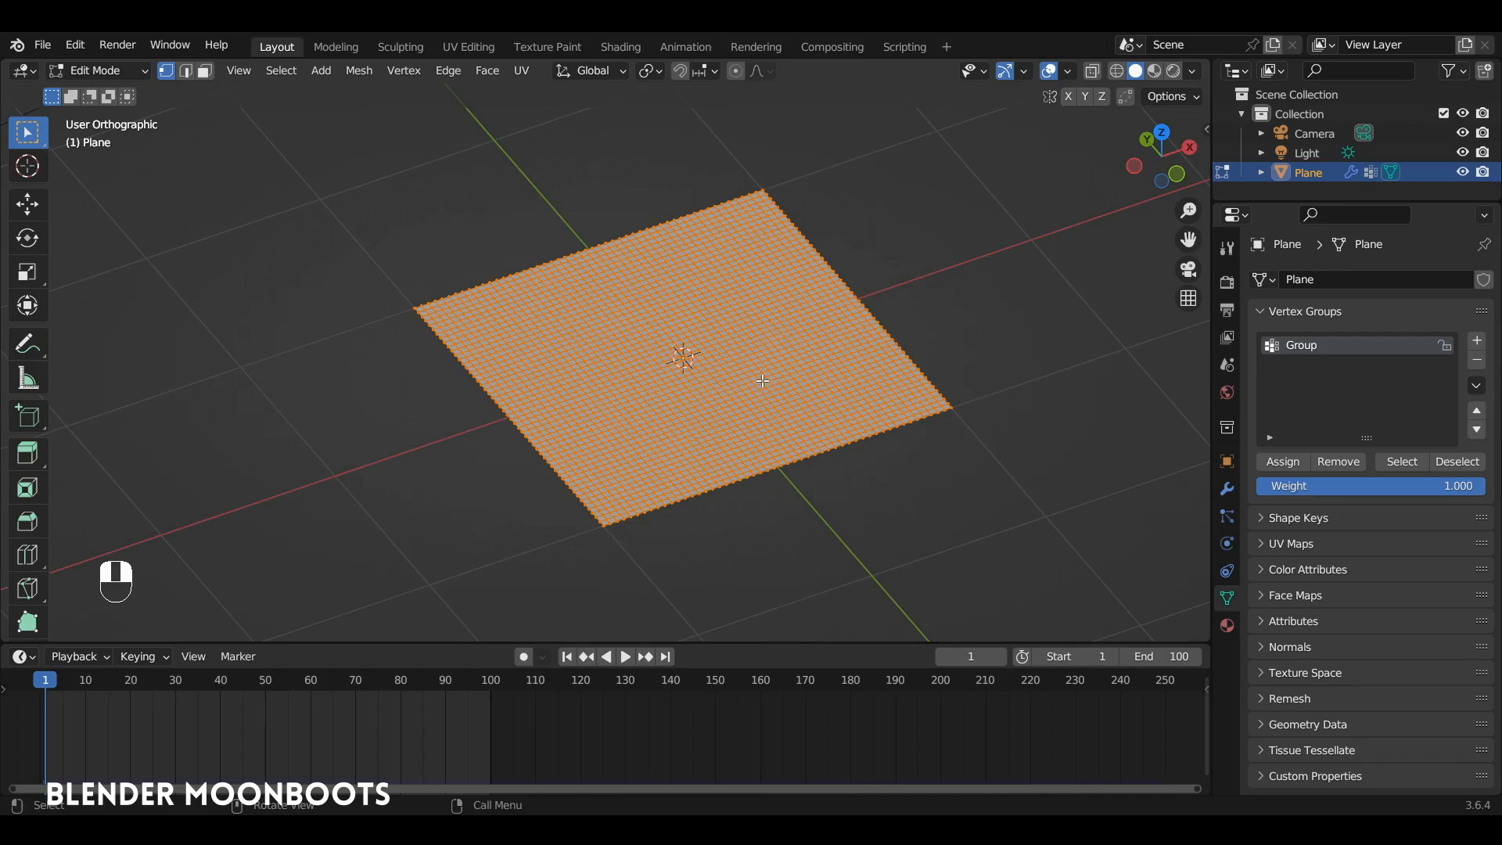
Step: Return to Object Mode and play the cloth simulation with all vertices pinned
key(Tab)
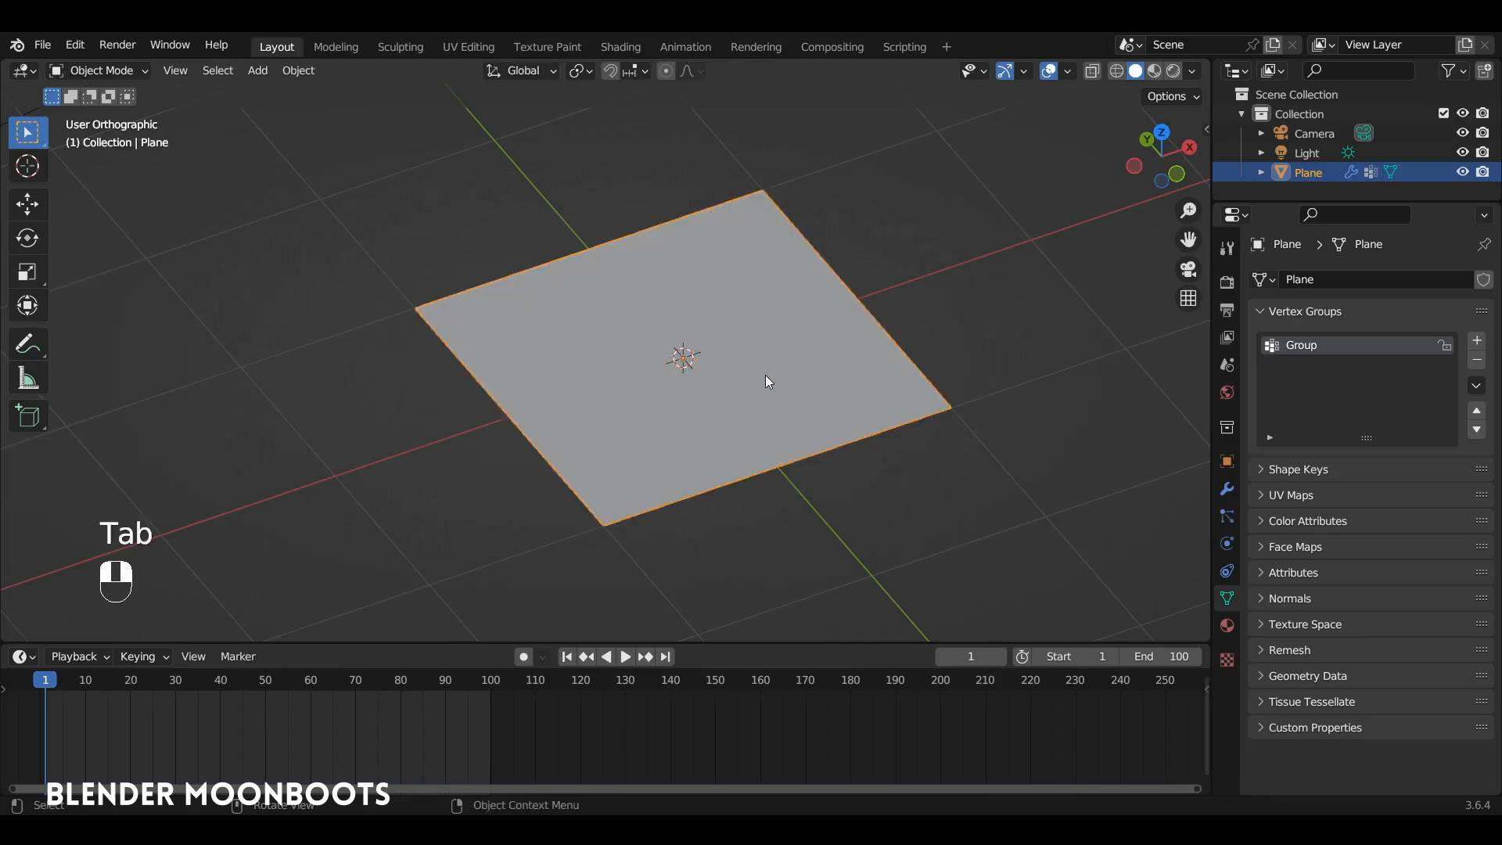
key(space)
key(space)
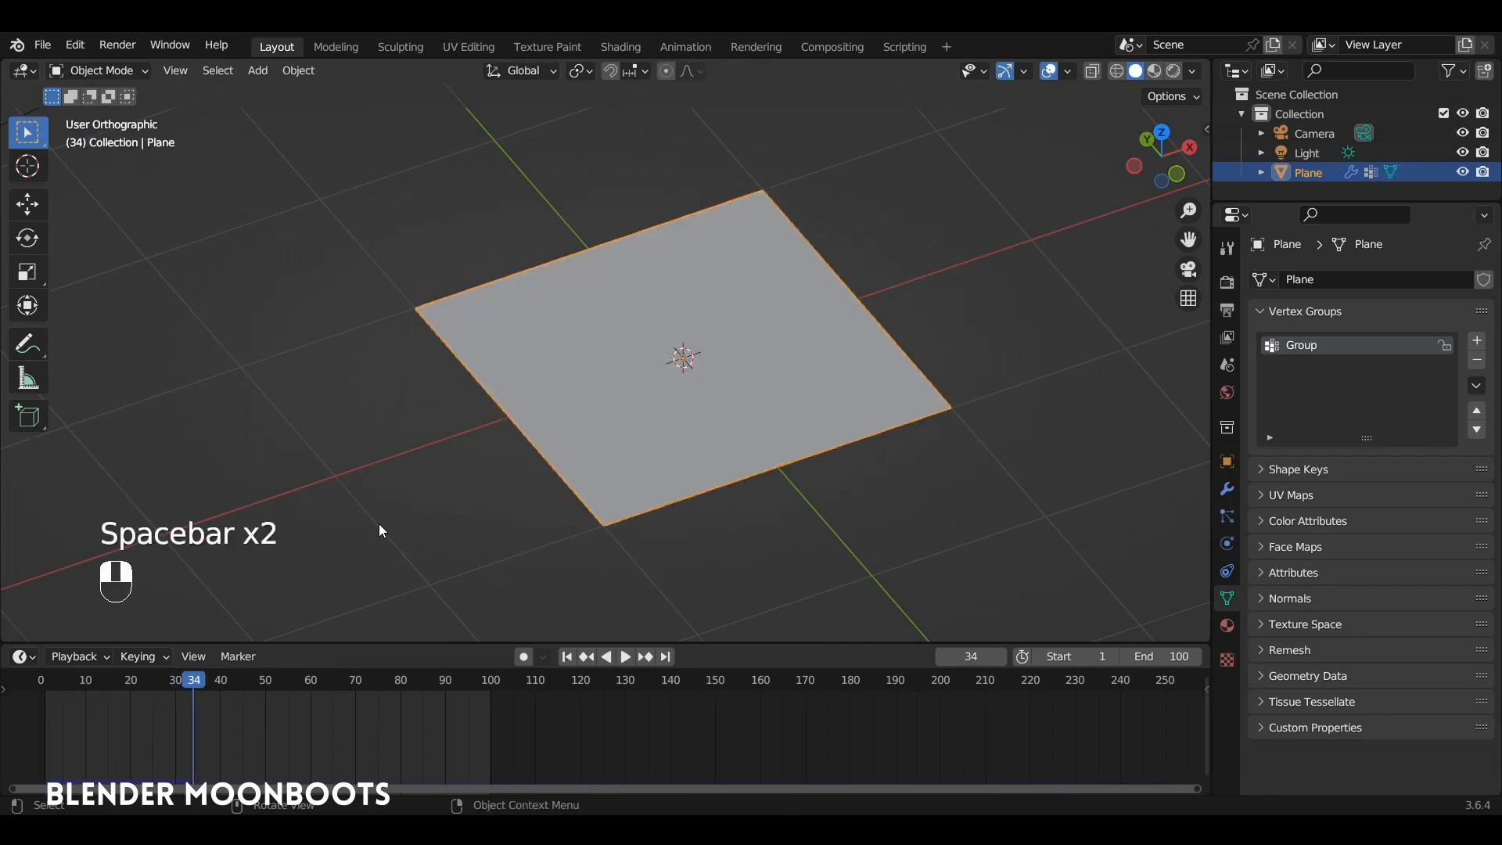
Step: Return to the first frame, enter Edit Mode and rip the plane's central edge loop along the X axis in place
drag(186, 685, 44, 696)
mouse_move(580, 407)
alt+mouse_down()
mouse_move(577, 440)
mouse_move(577, 402)
mouse_move(575, 421)
alt+mouse_up()
key(Tab)
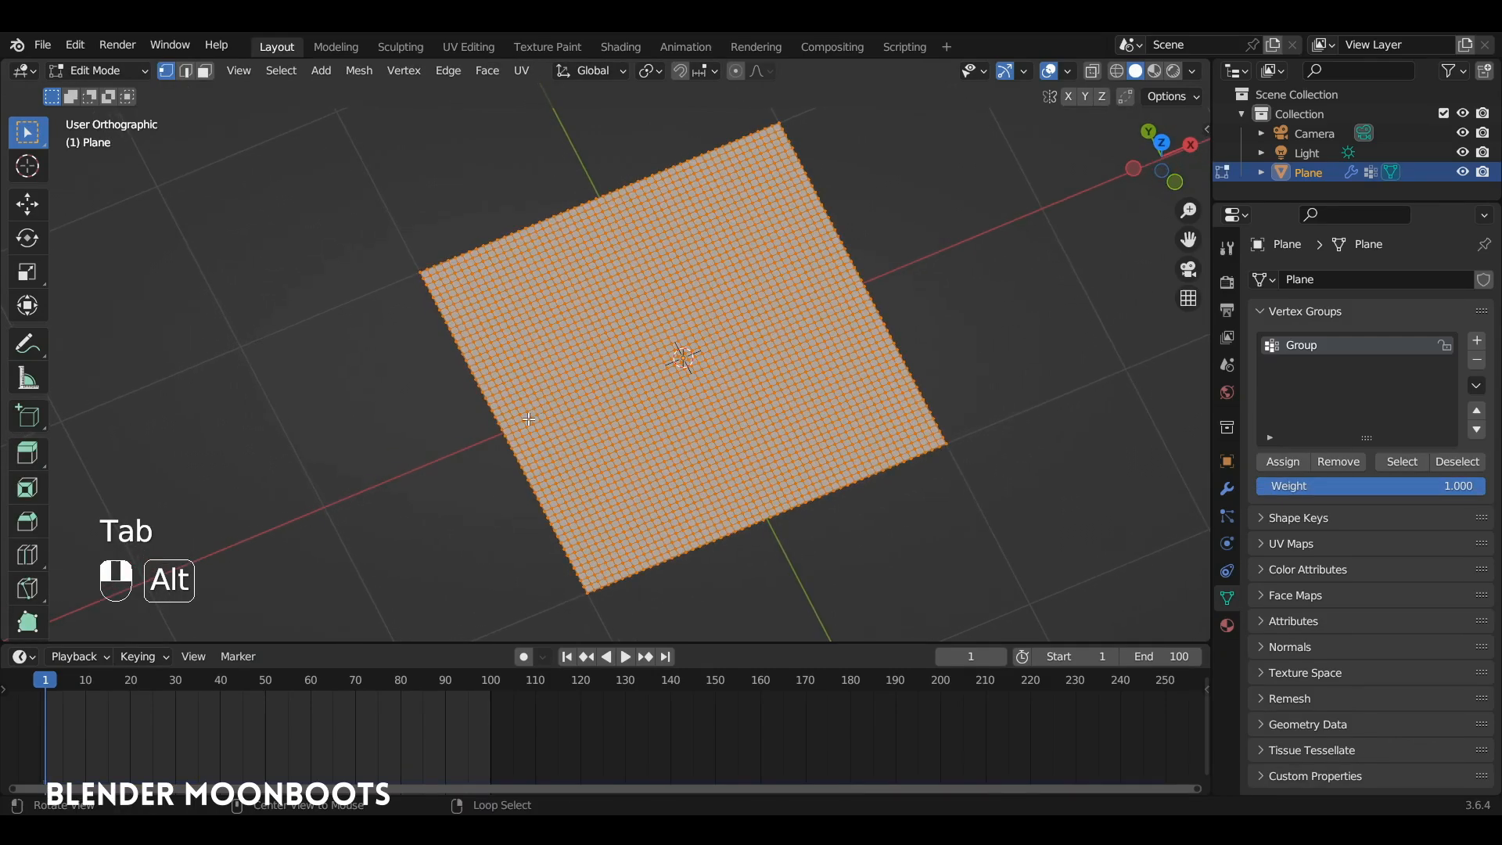
alt+click(526, 420)
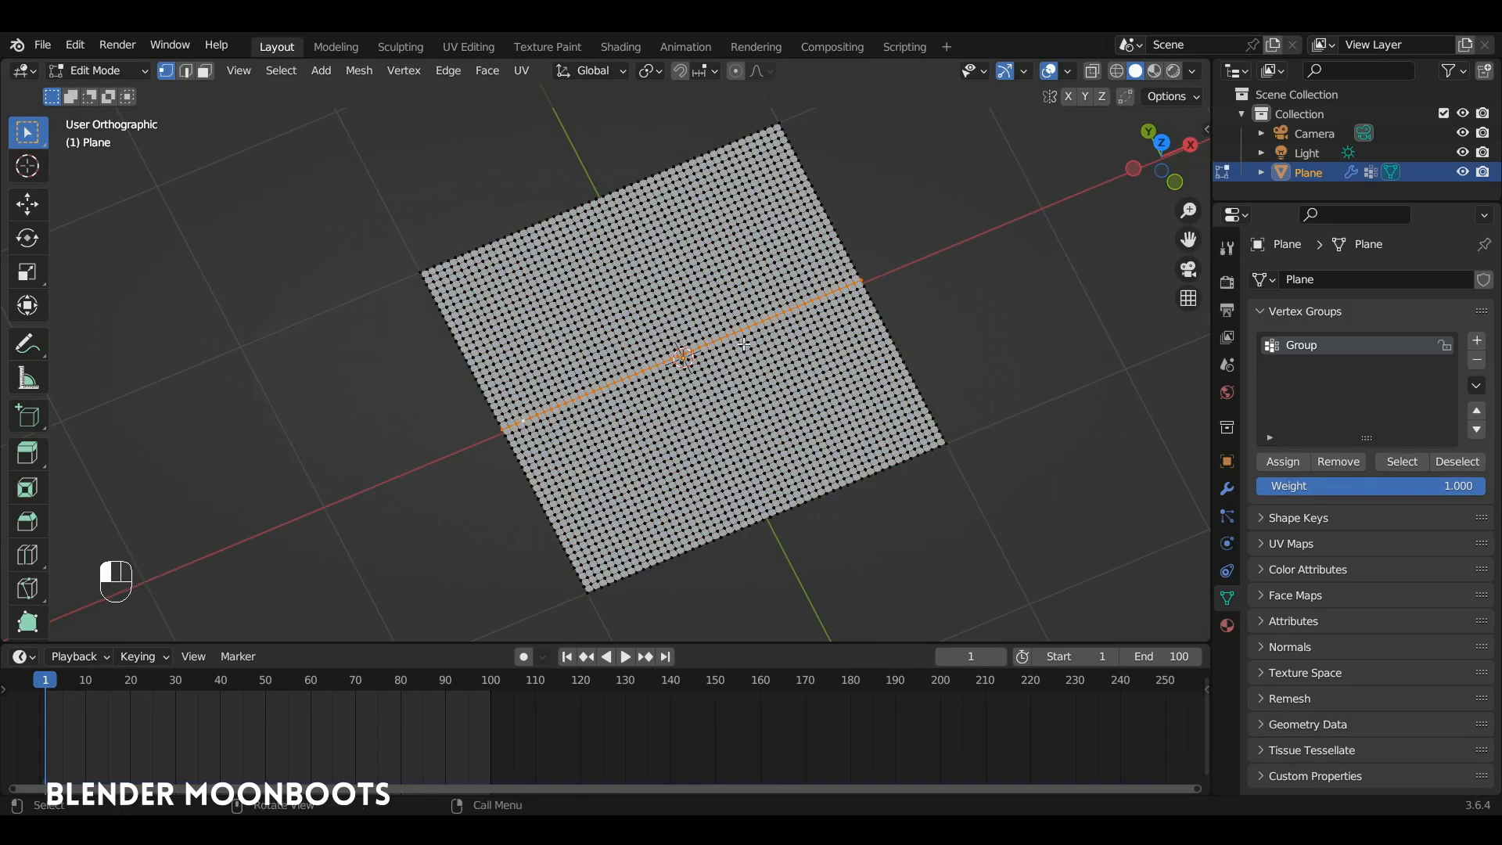
alt+drag(623, 381, 555, 427)
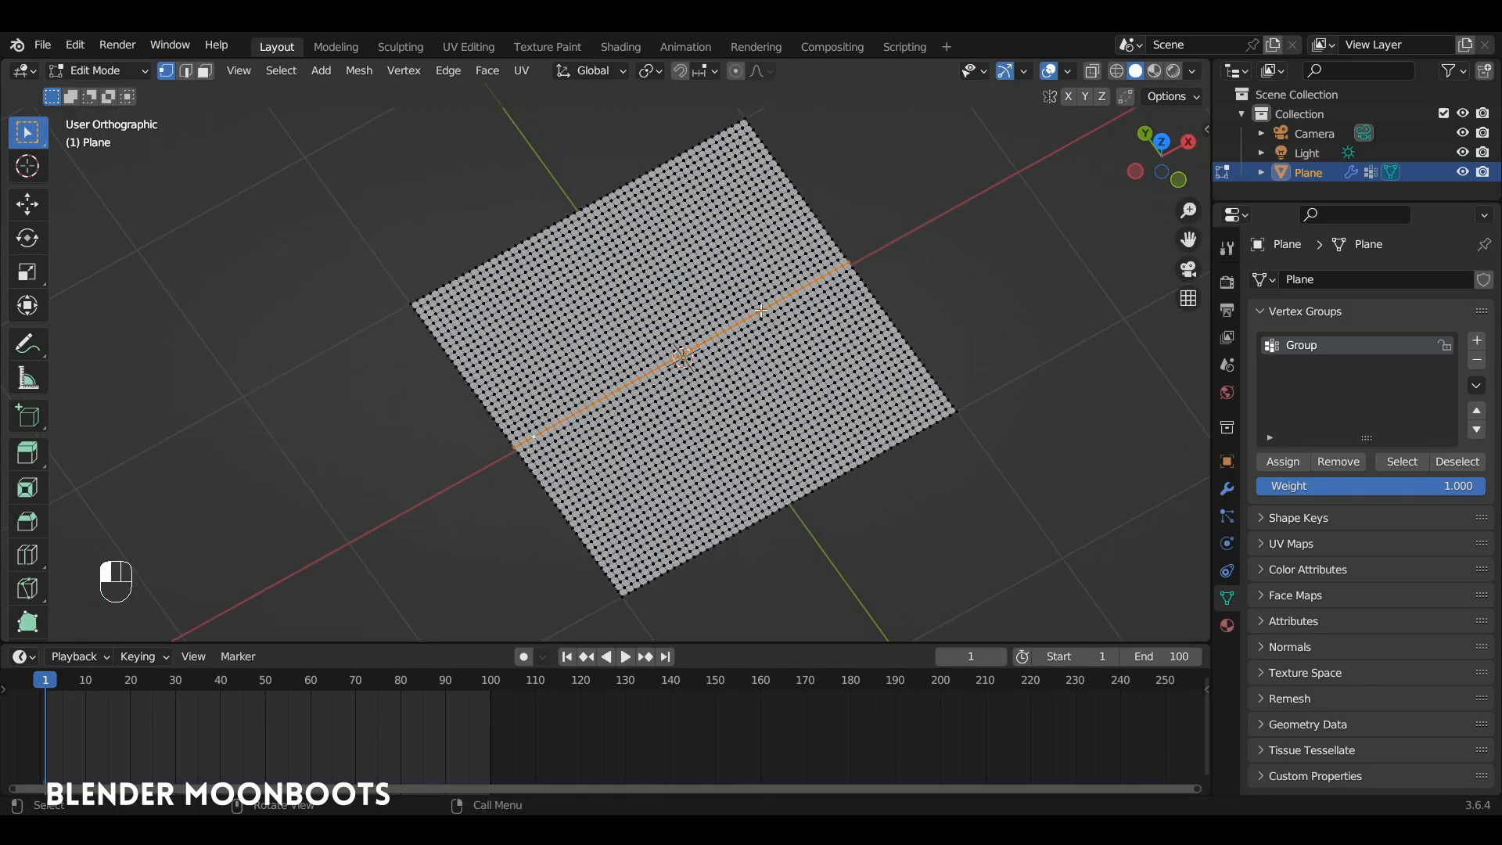
alt+drag(760, 311, 567, 442)
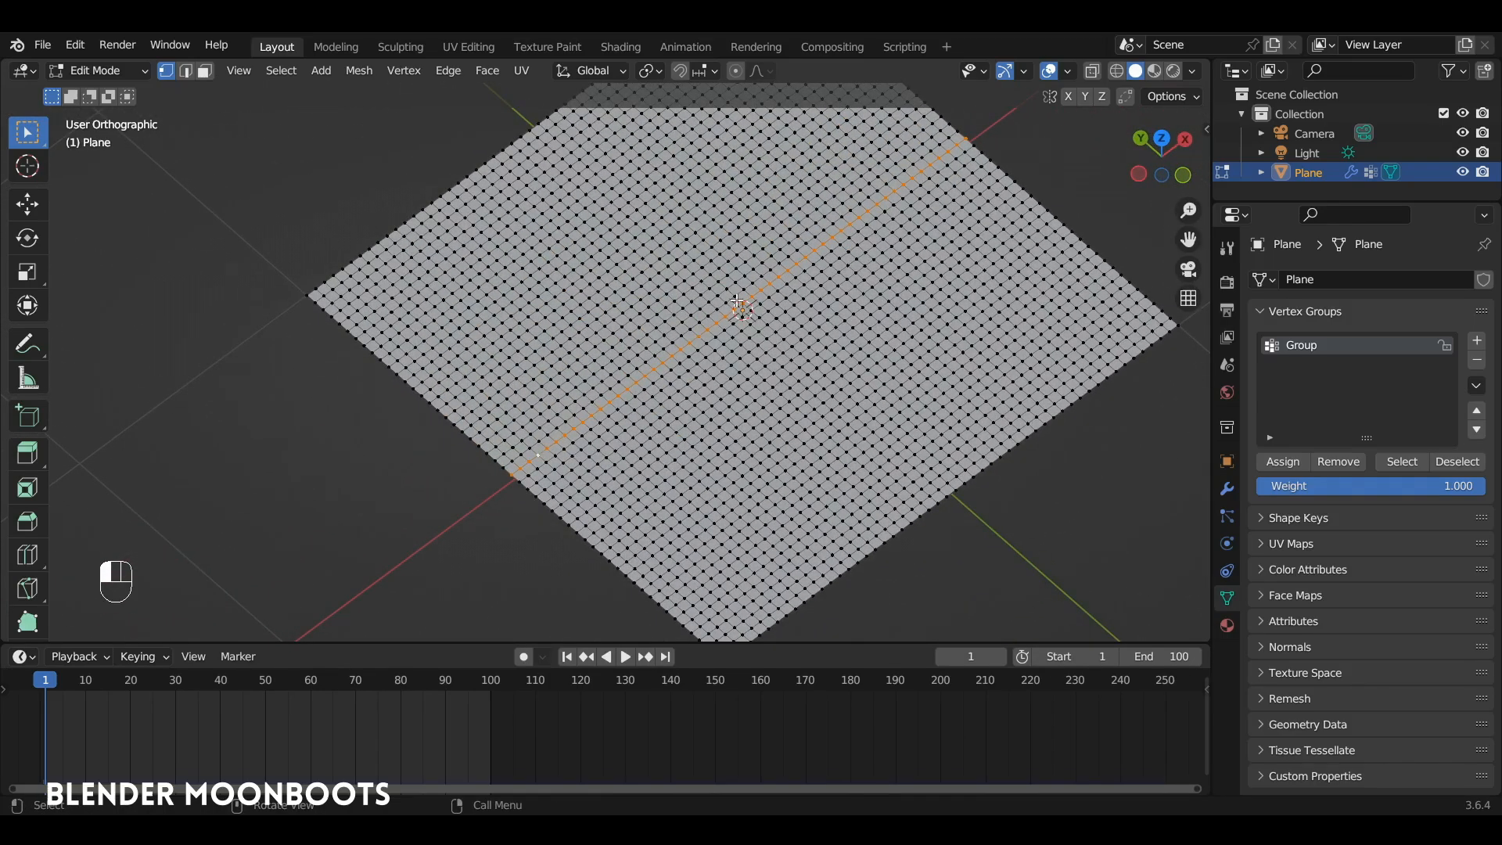
key(v)
click(737, 302)
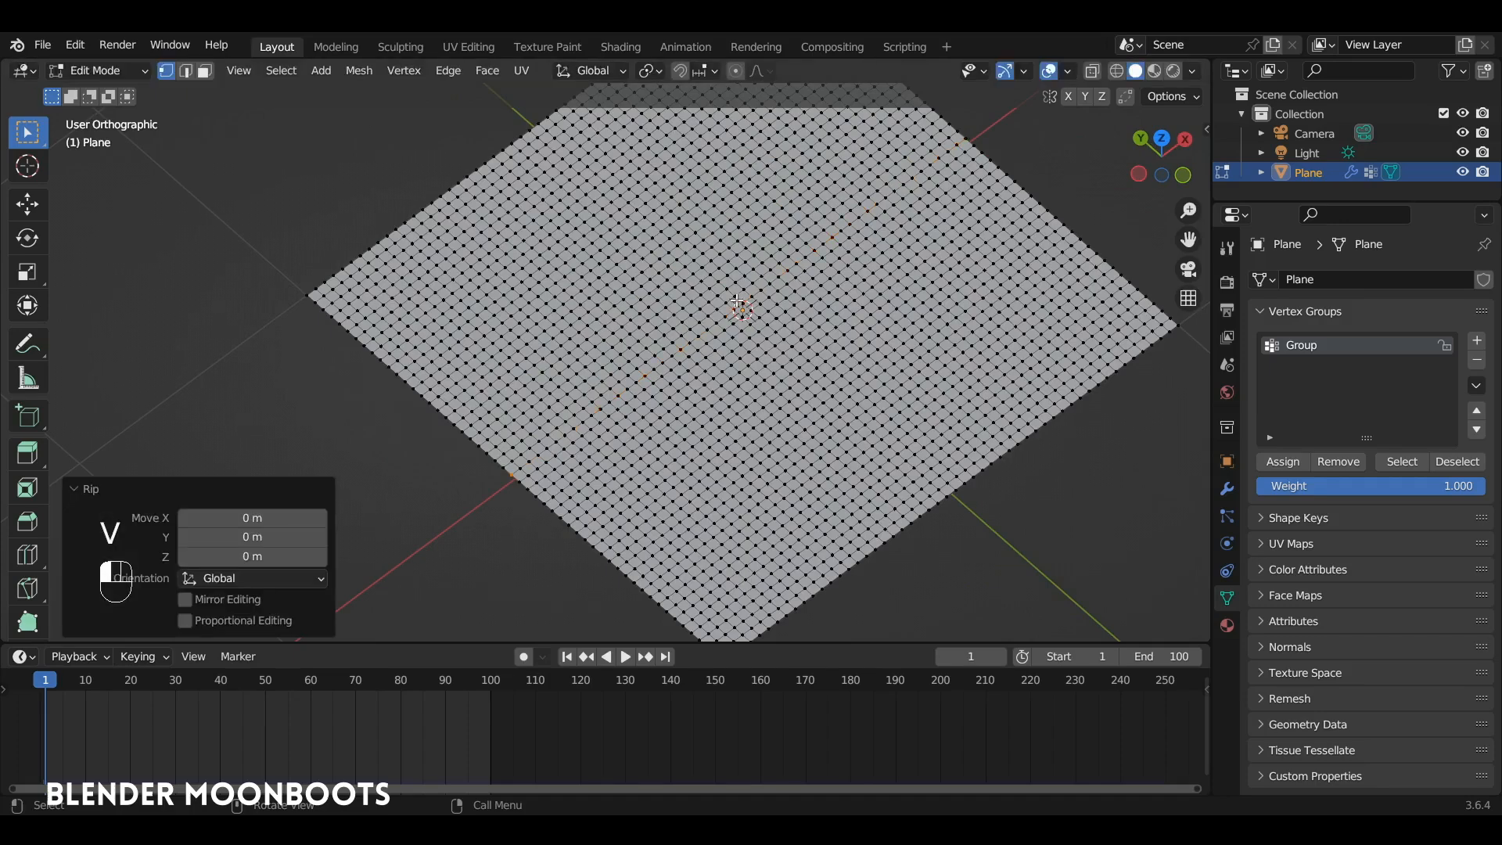
Step: Try moving the outer end vertex of the ripped central loop, and undo the move
alt+shift+drag(416, 395, 450, 308)
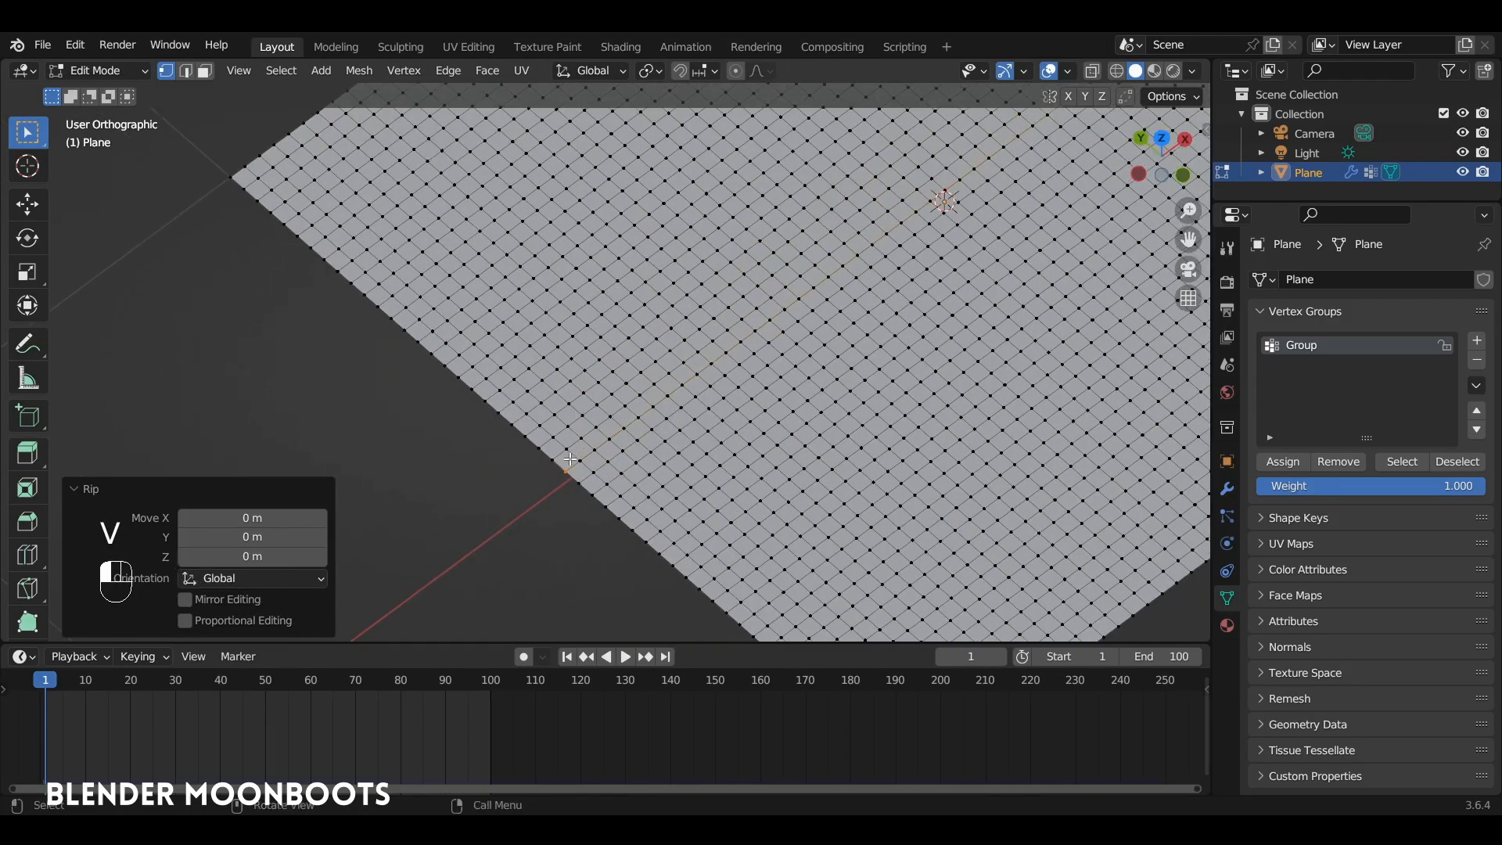
click(568, 470)
key(g)
click(581, 472)
key(ctrl+z)
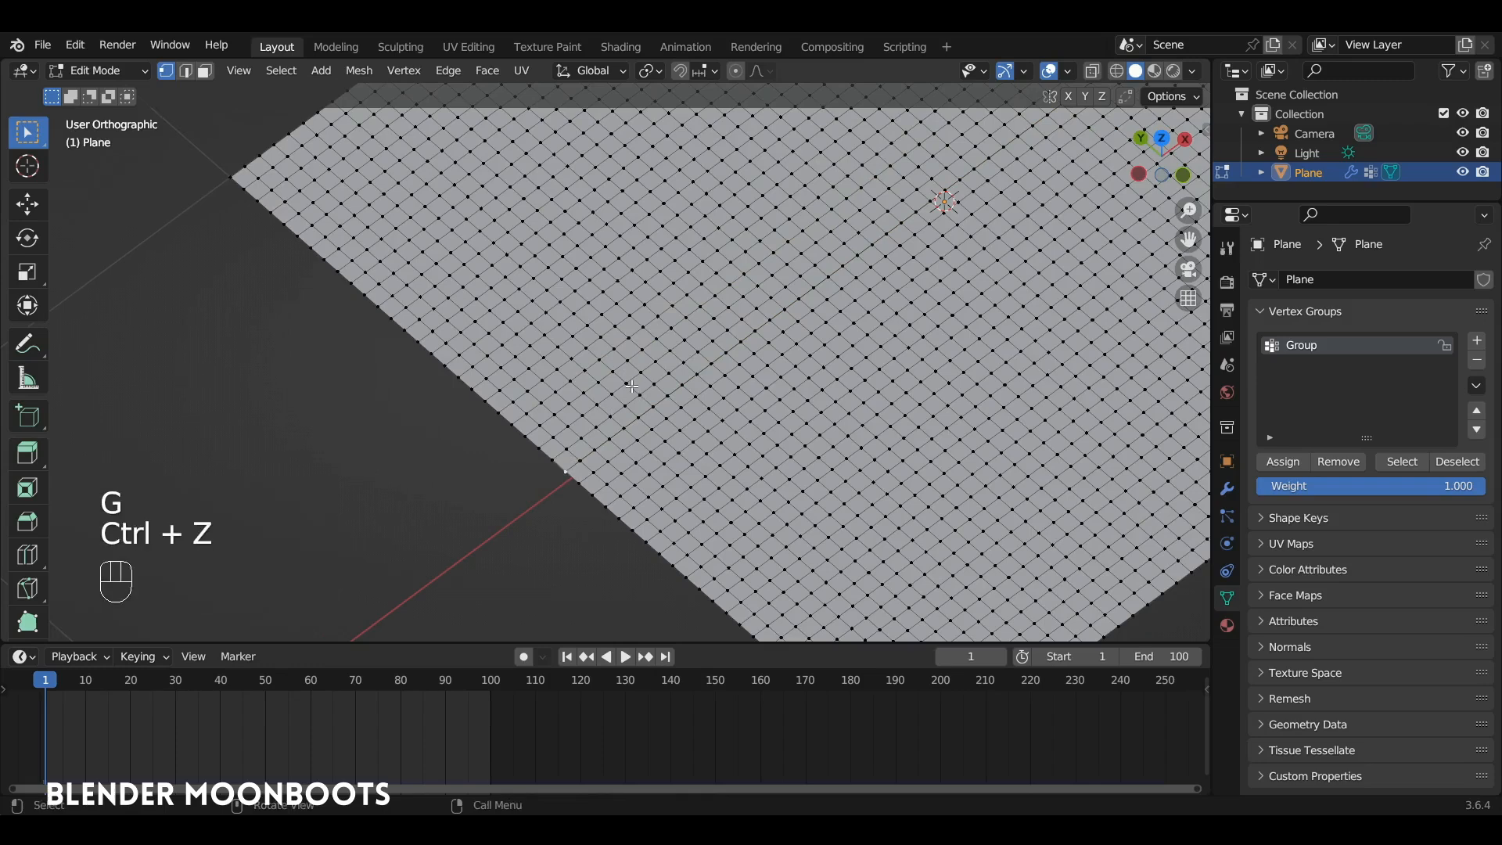
Step: Test the ripped central edge loop in edge select mode with a trial move, and return to Object Mode
key(2)
alt+click(630, 423)
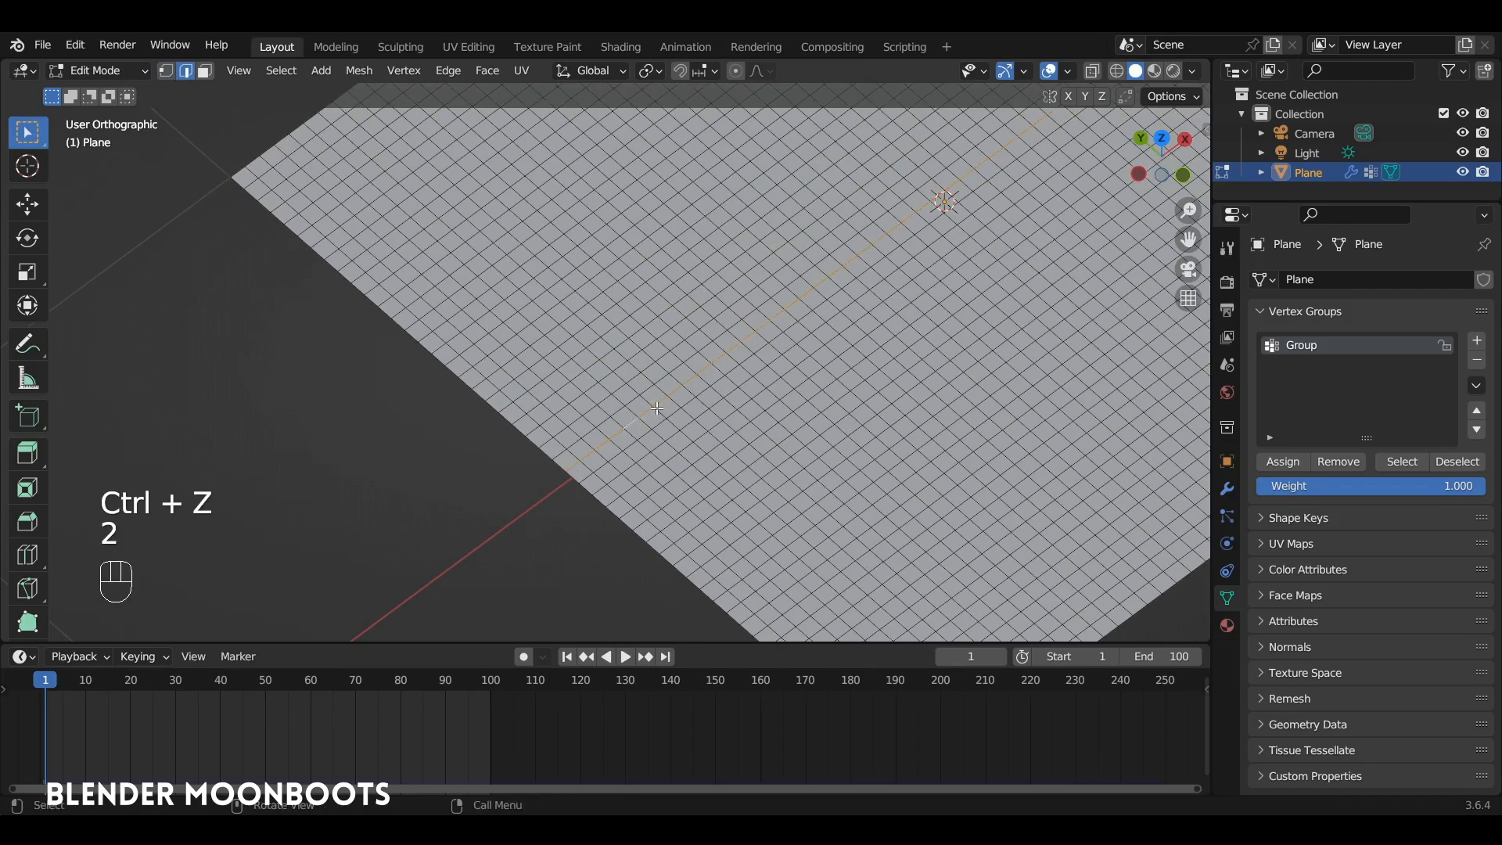
key(g)
key(Tab)
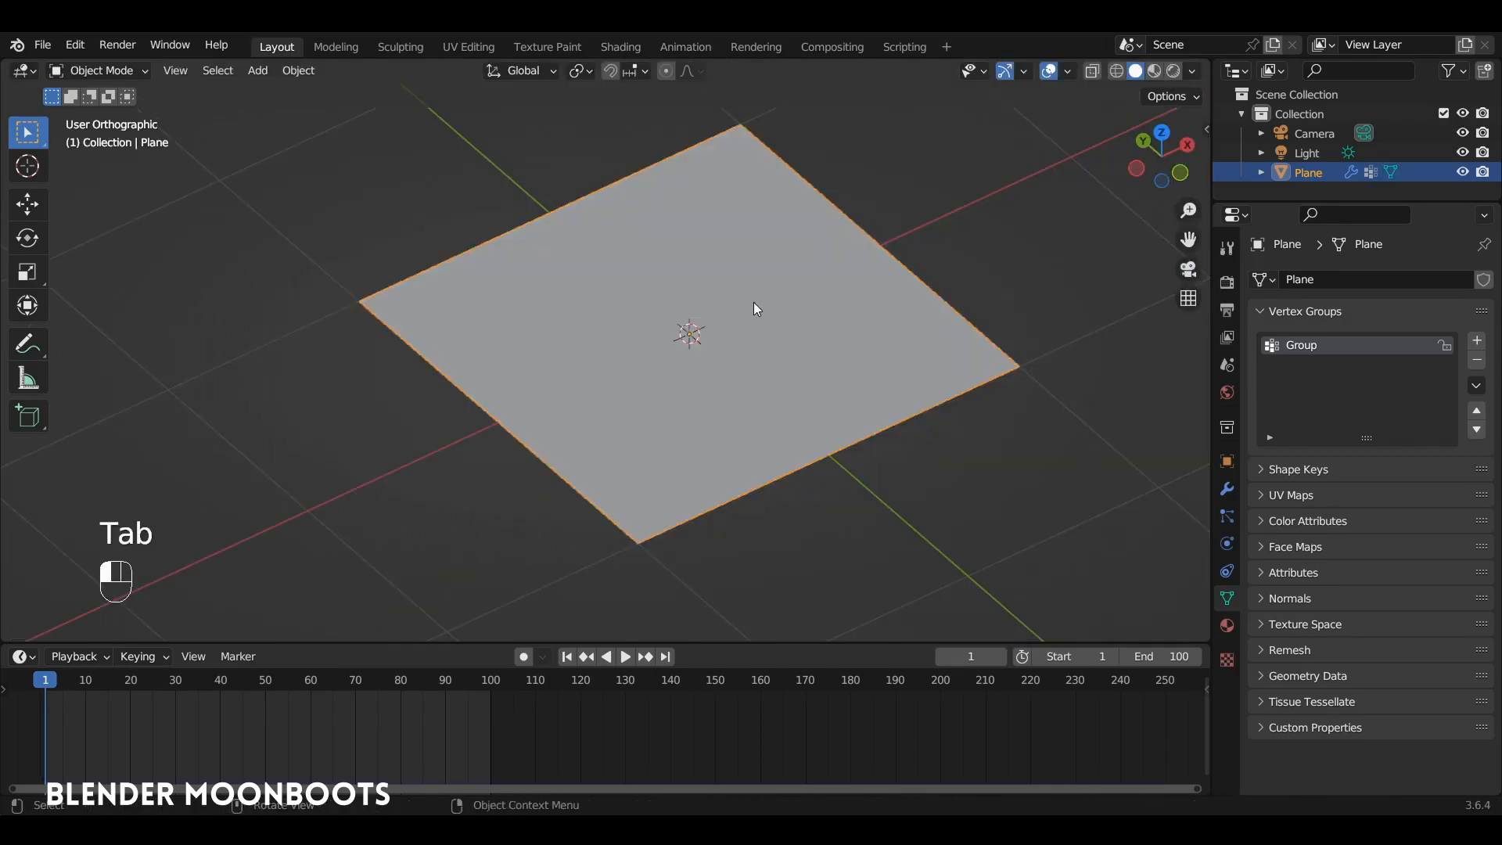
Step: Add a Vertex Weight Proximity modifier to the cloth plane
alt+drag(754, 308, 761, 337)
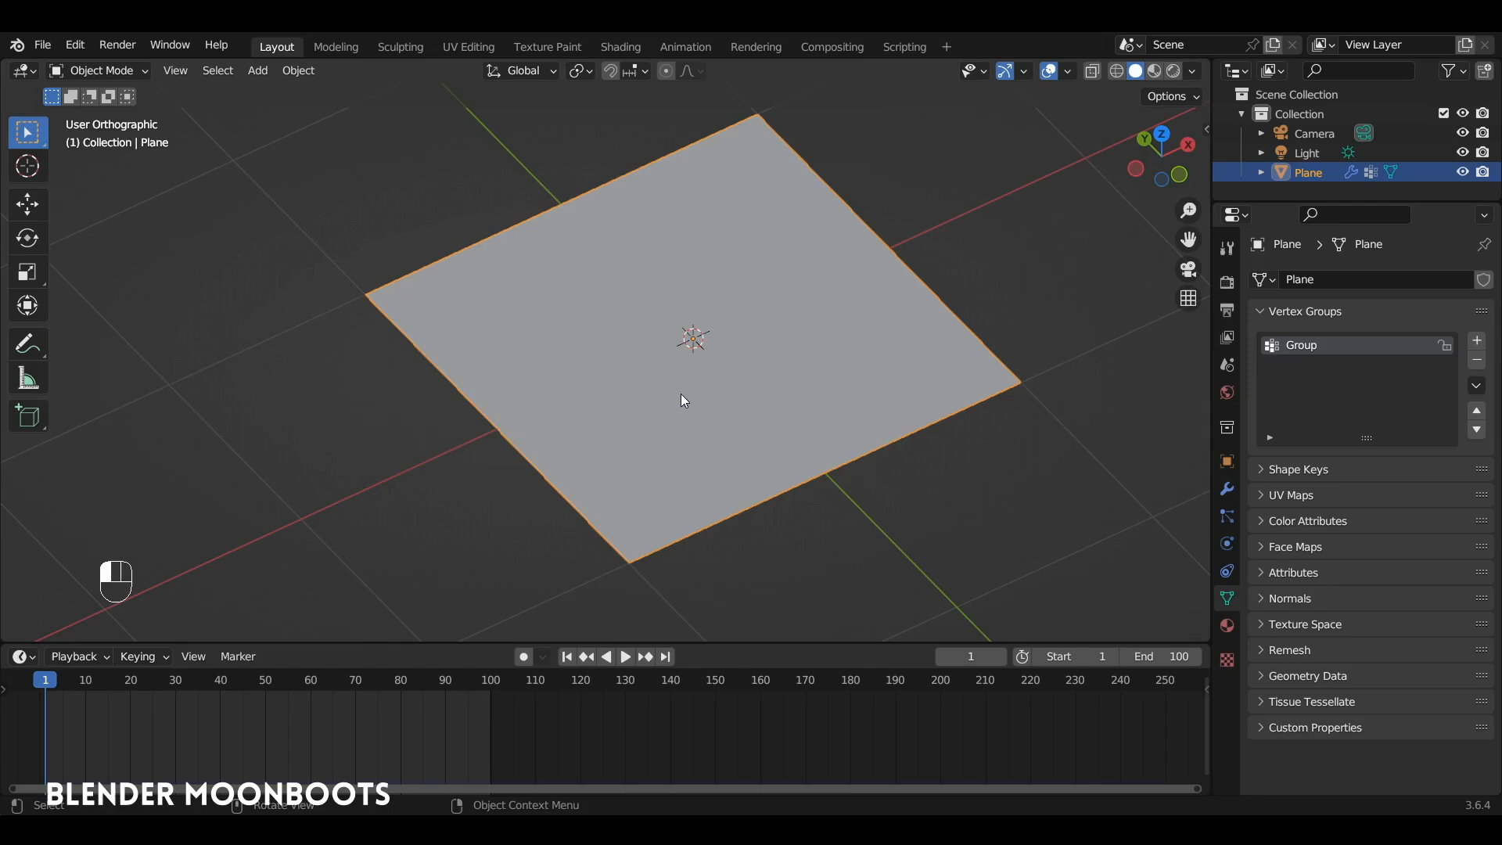
click(1227, 489)
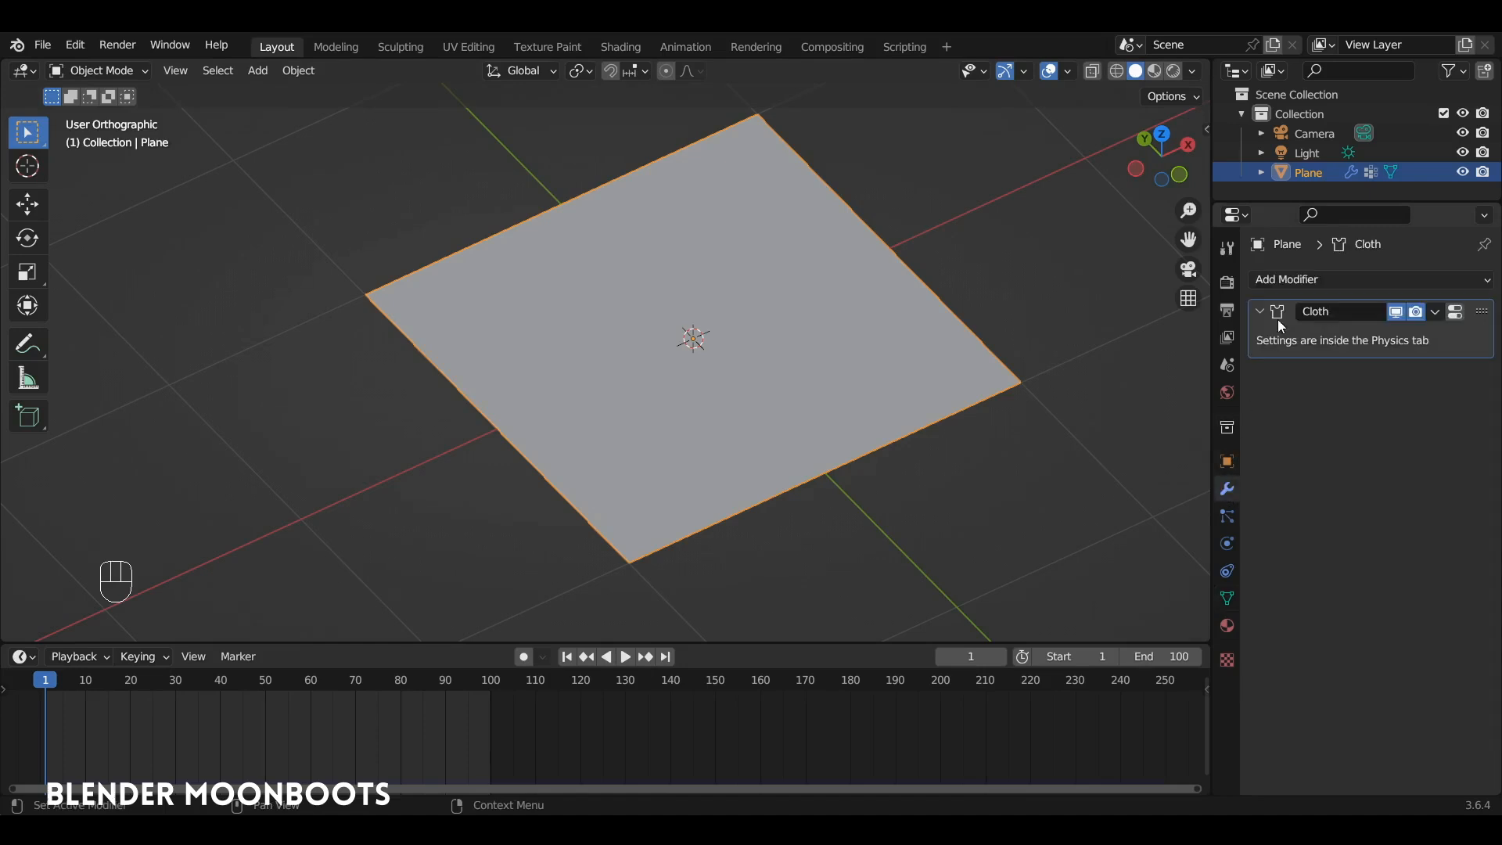
click(1294, 282)
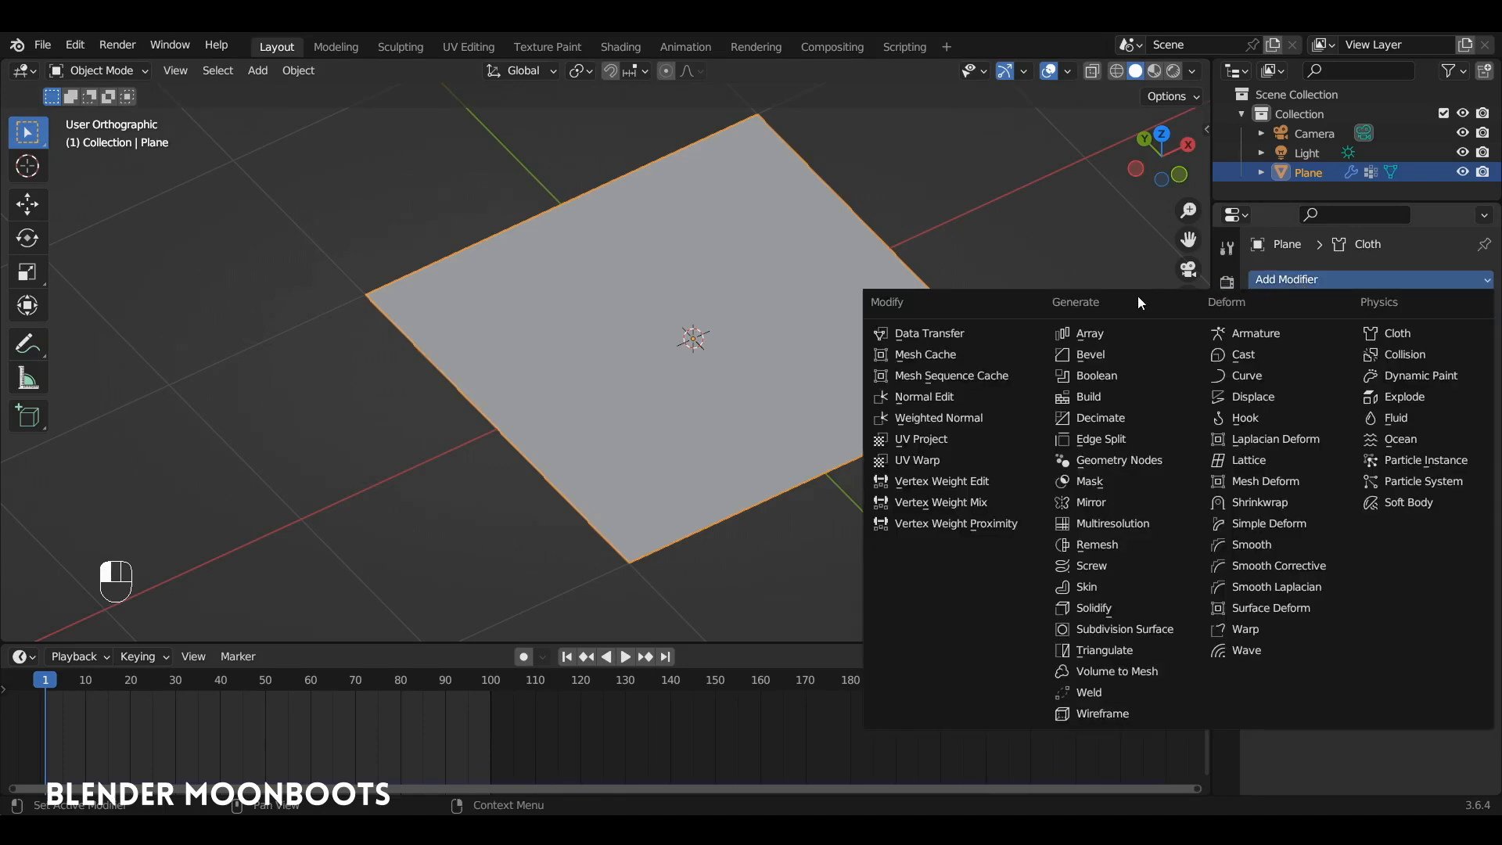
click(992, 527)
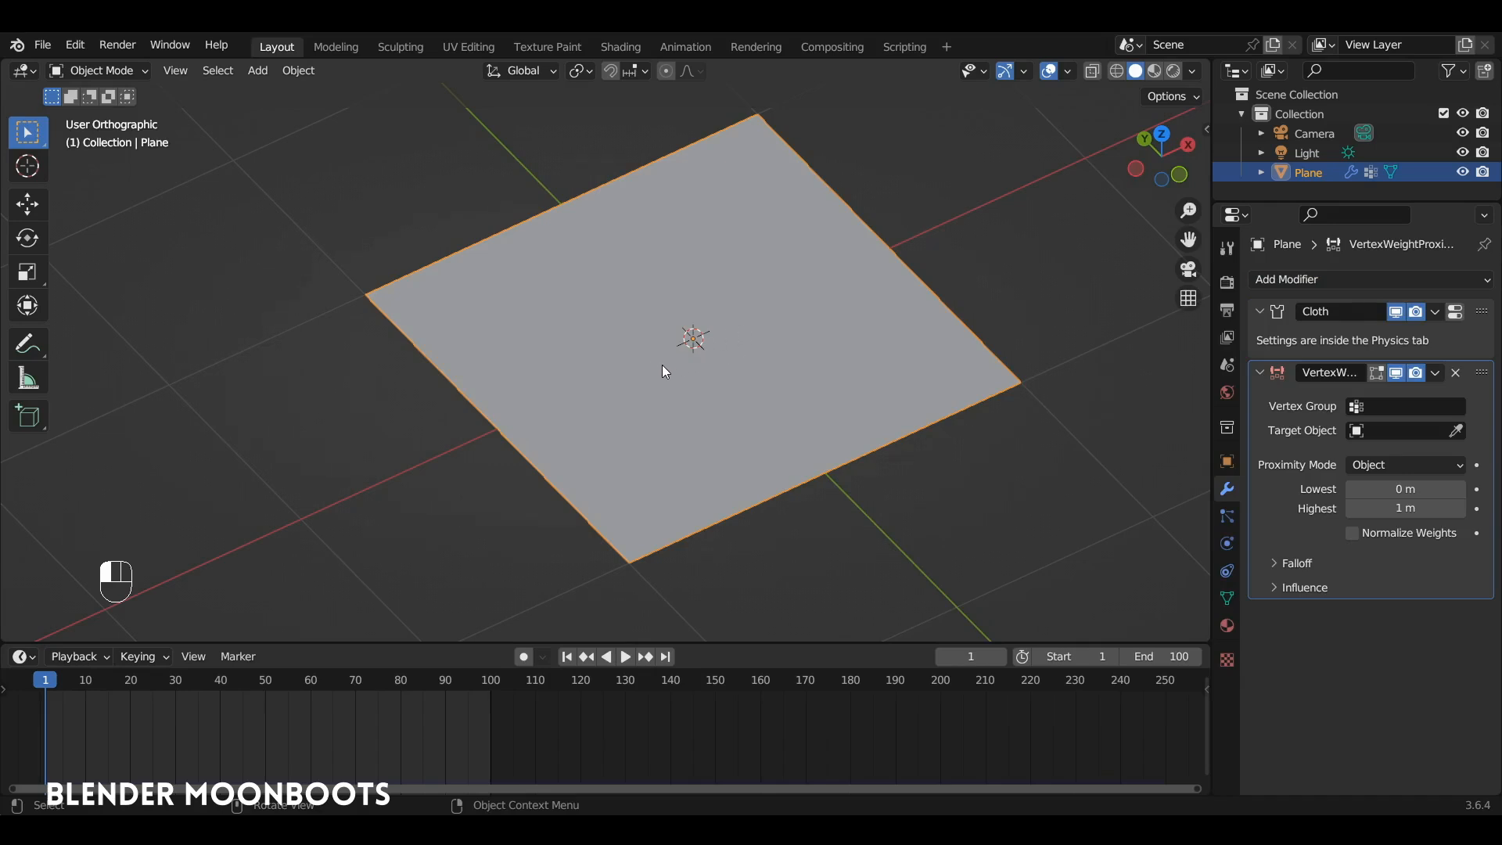
Step: Add a second plane at the origin and scale its mesh down to about 0.109 in Edit Mode
alt+drag(631, 398, 701, 386)
key(shift+a)
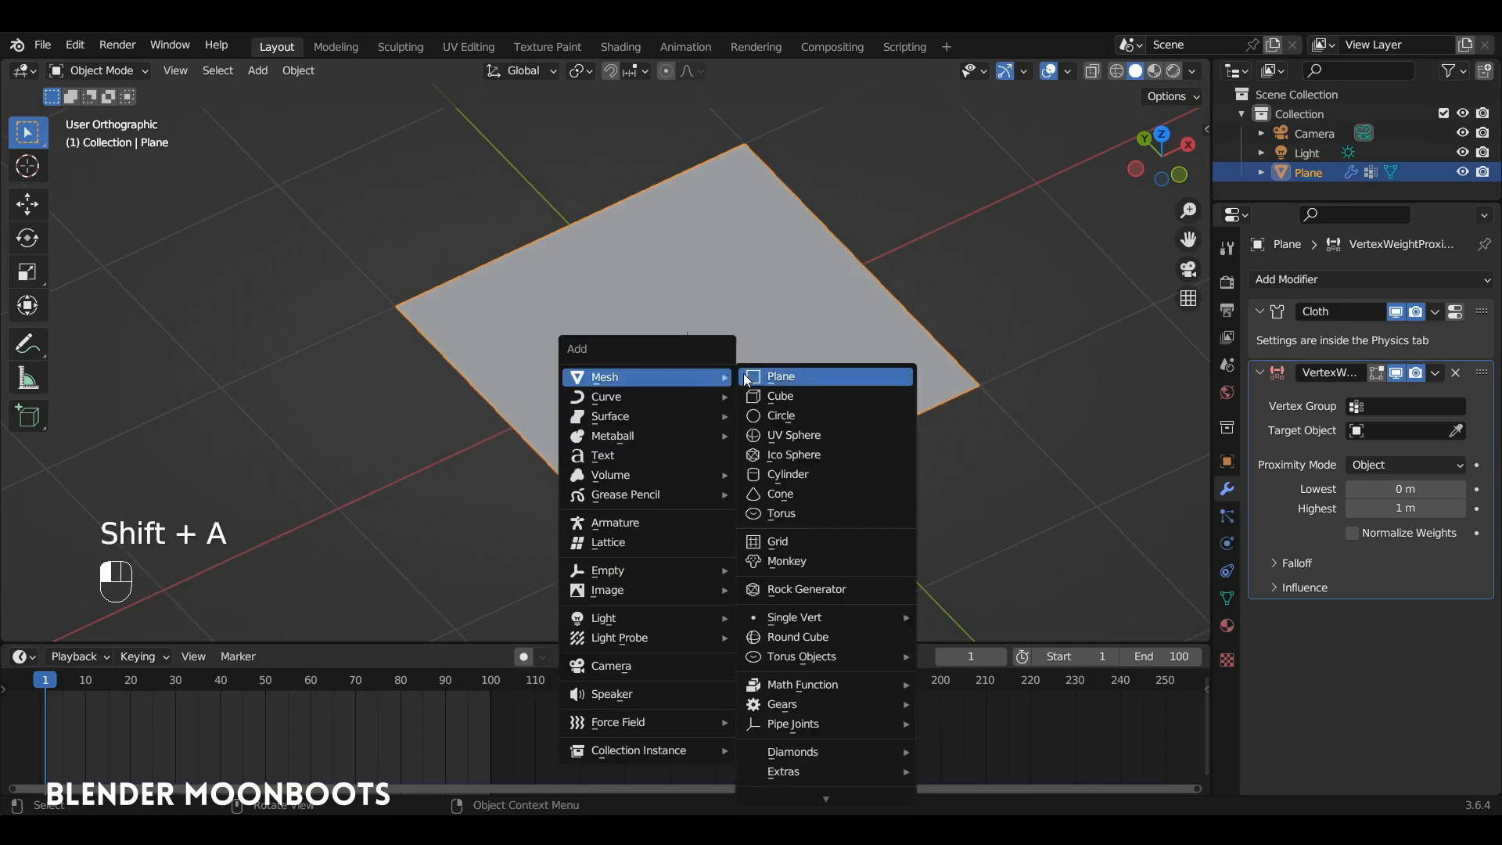
click(804, 380)
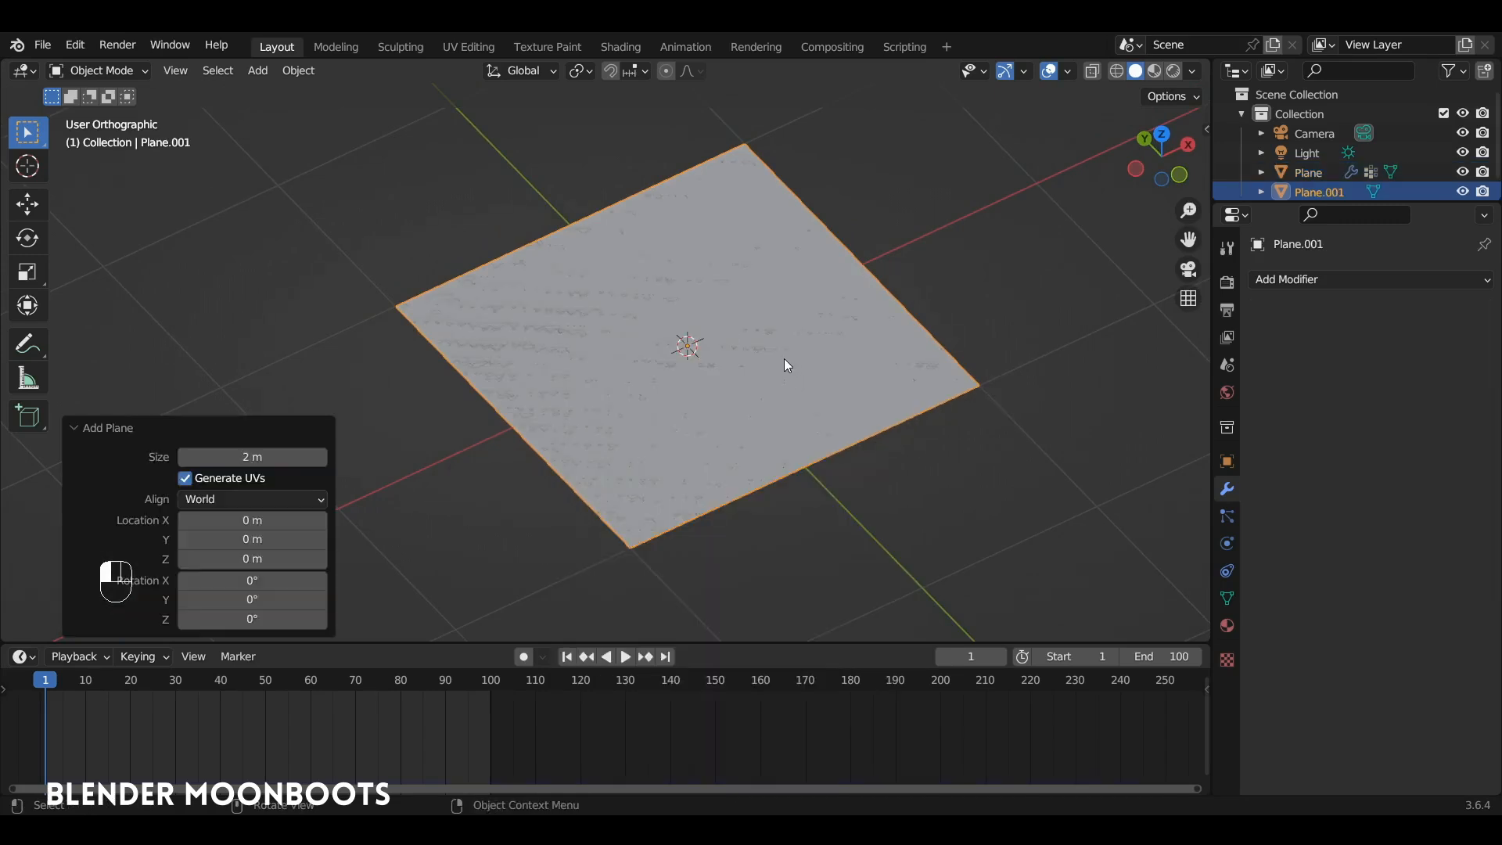
key(Tab)
key(s)
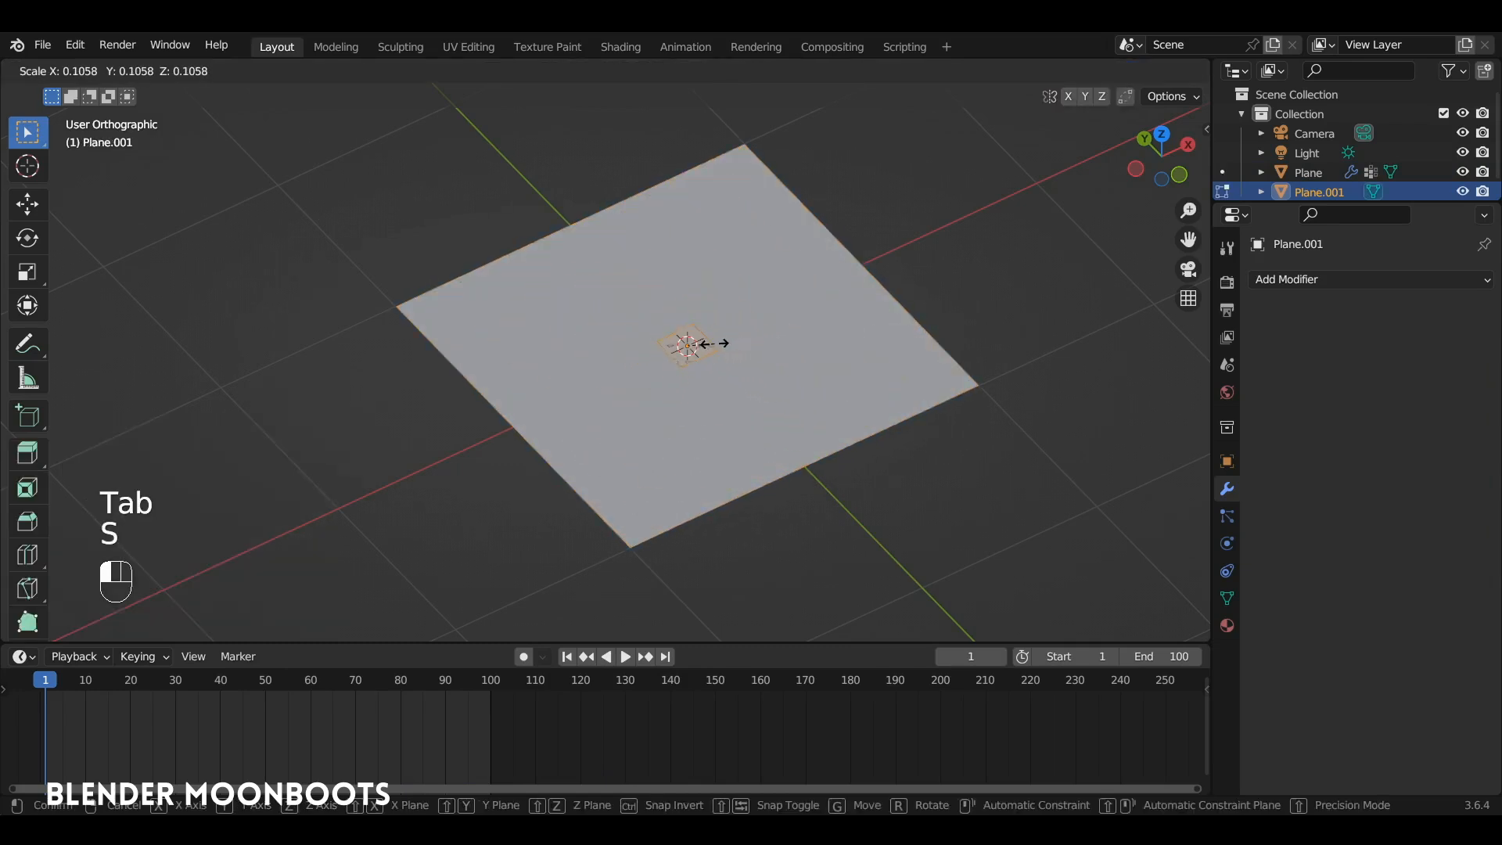
click(720, 338)
Step: Rotate the small plane's mesh 90 degrees about the Y axis
text(r)
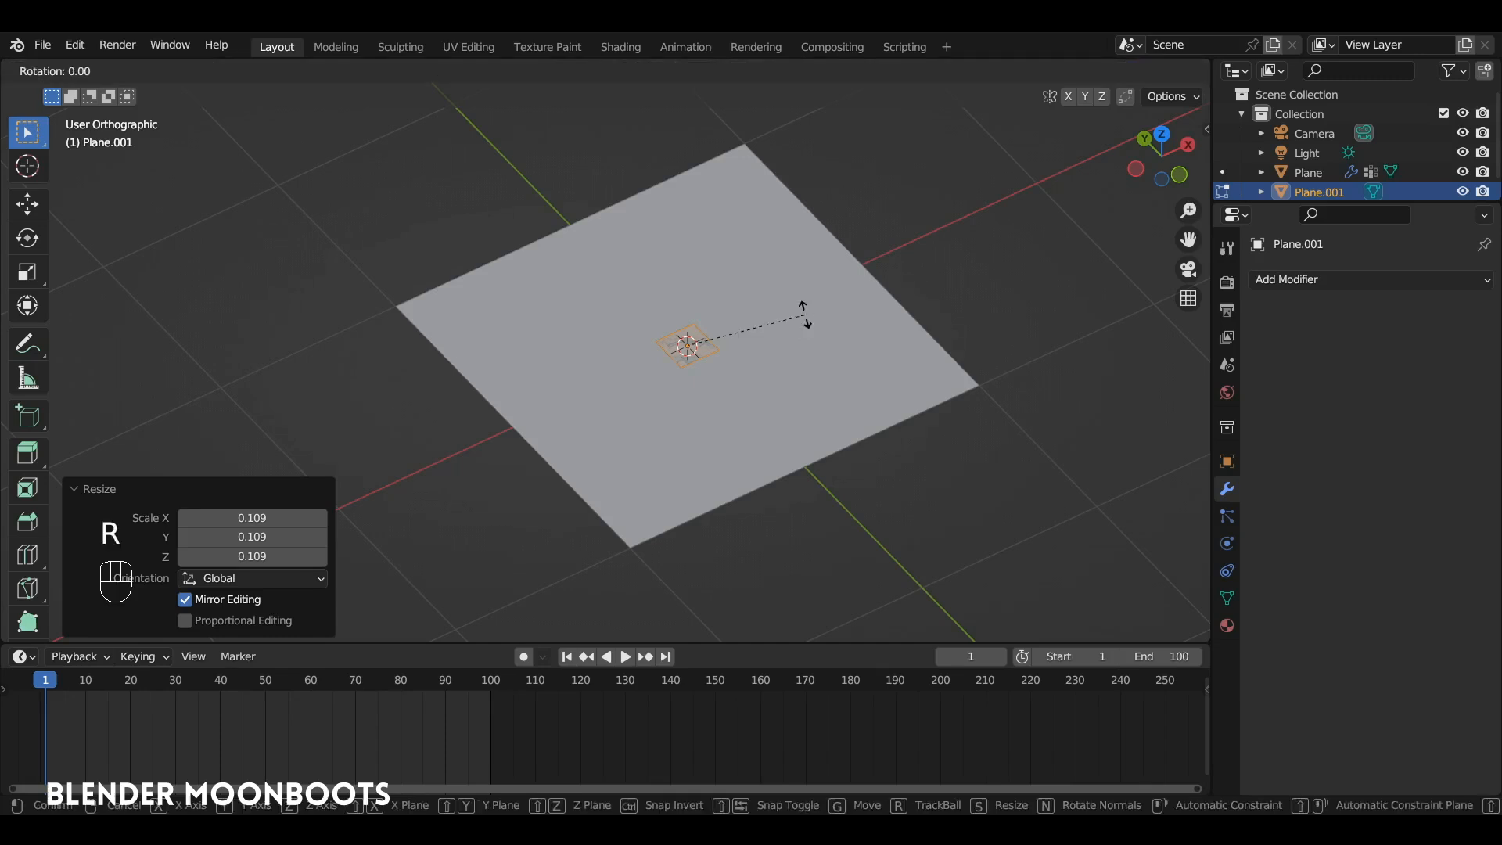
text(y90)
key(Return)
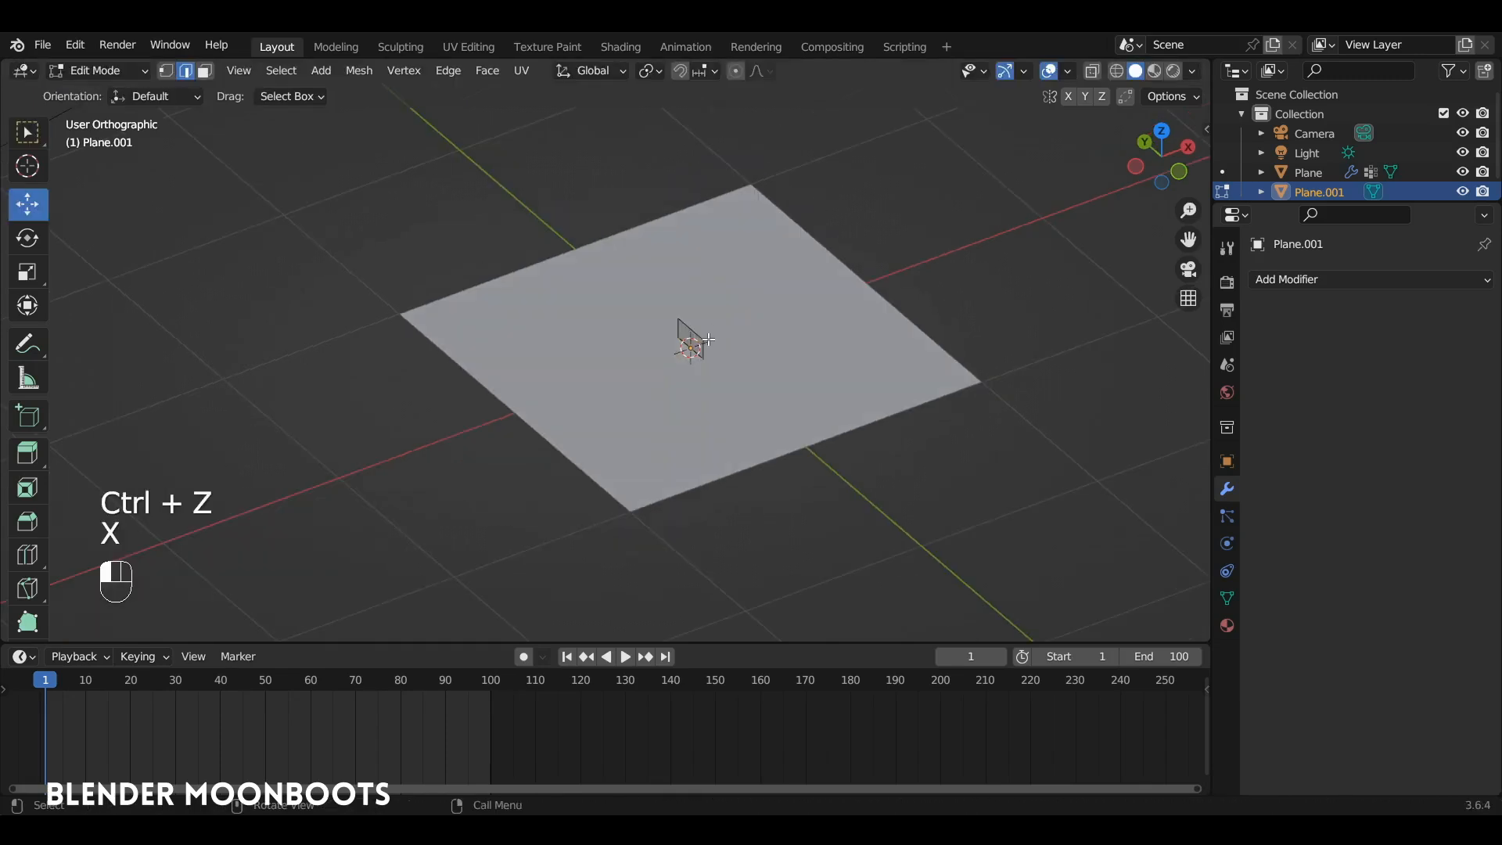
Step: Duplicate the small upright face about 0.102 m along negative X and repeat the duplication 21 times to form a row
key(l)
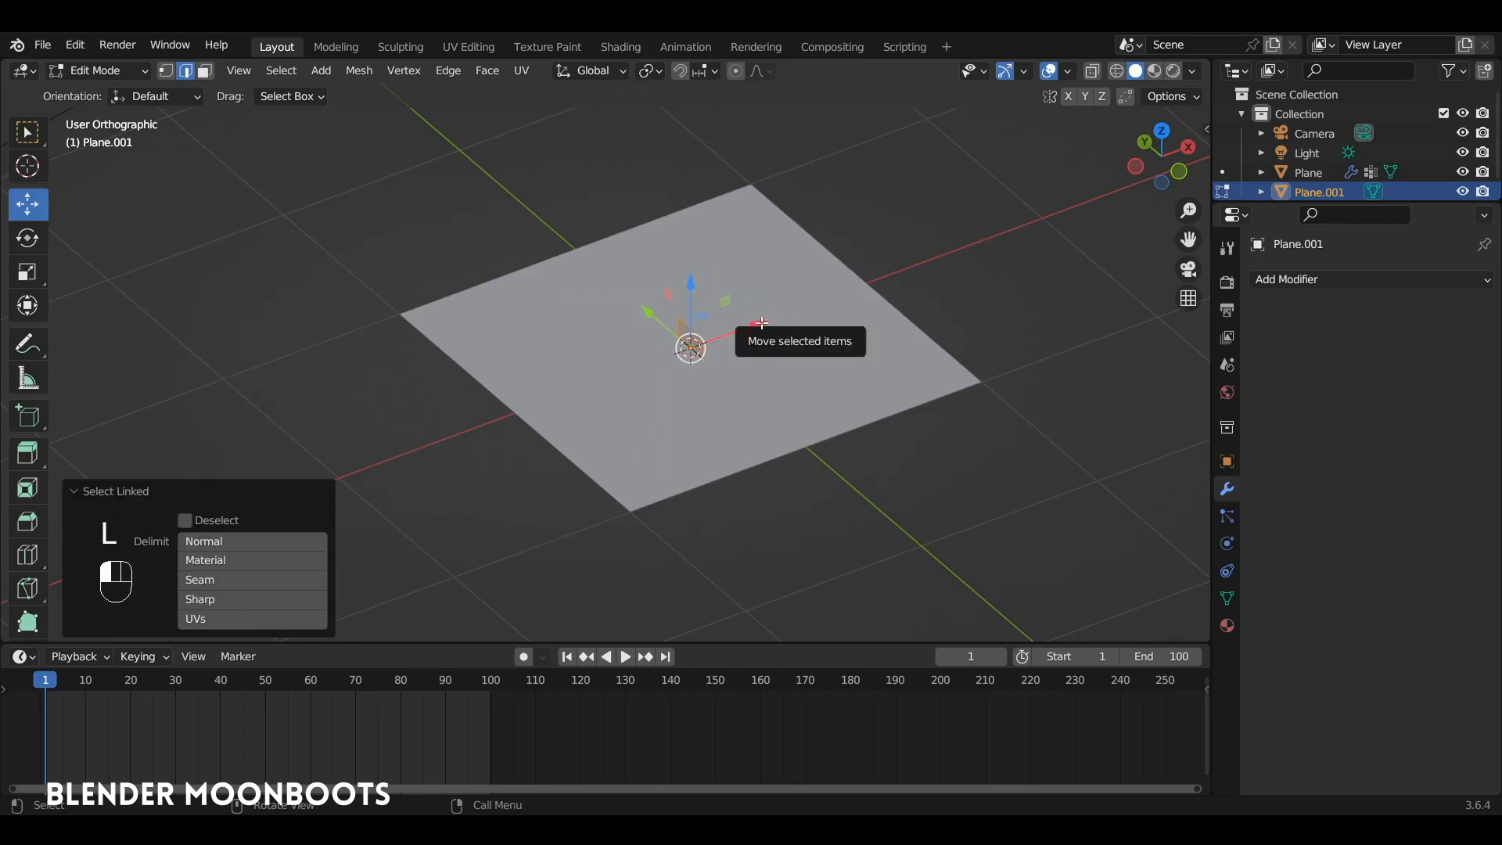
key(shift+d)
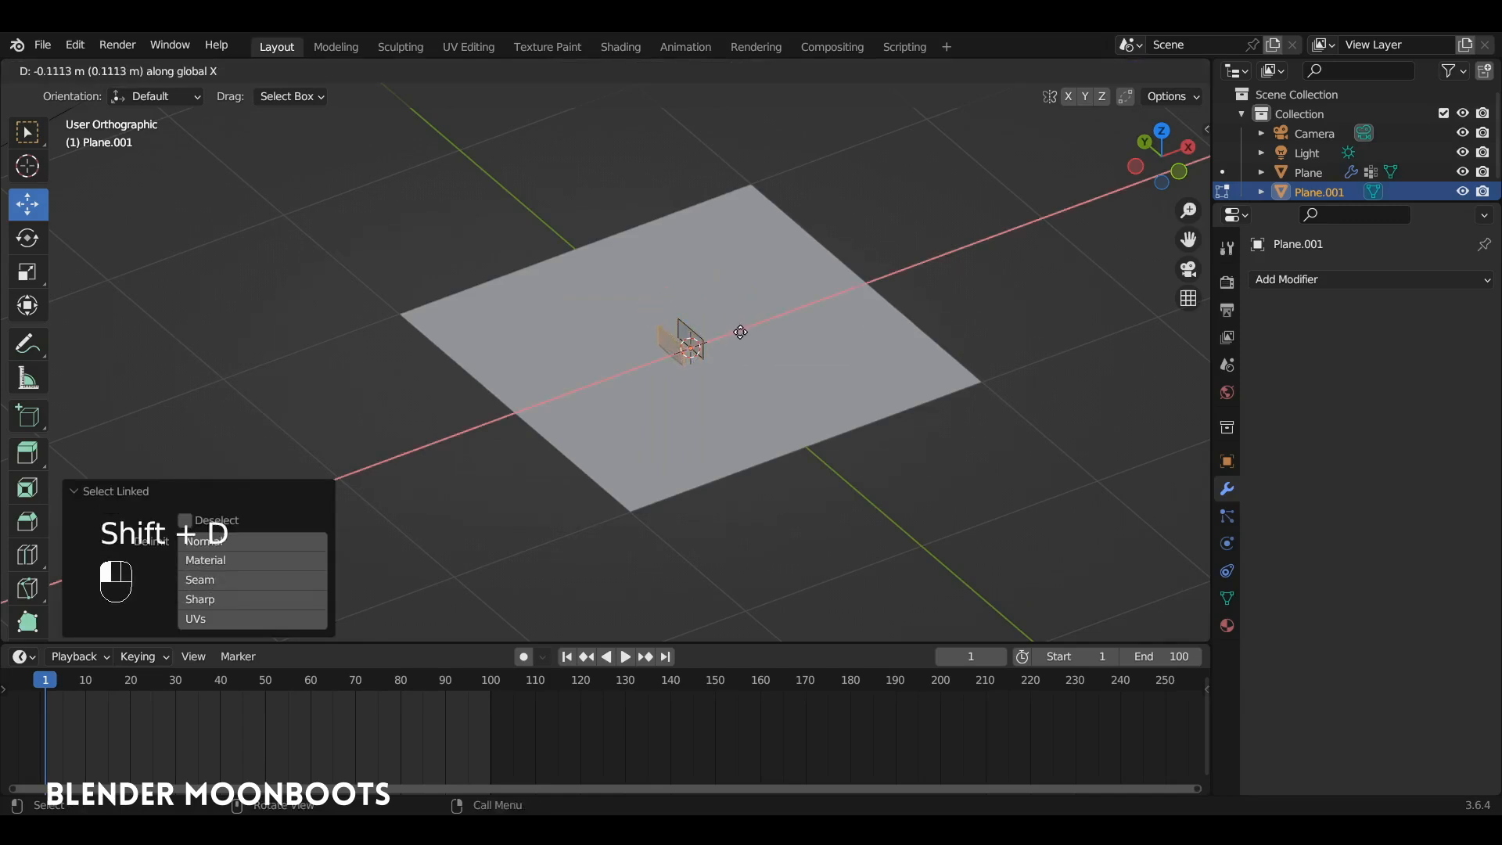
click(747, 332)
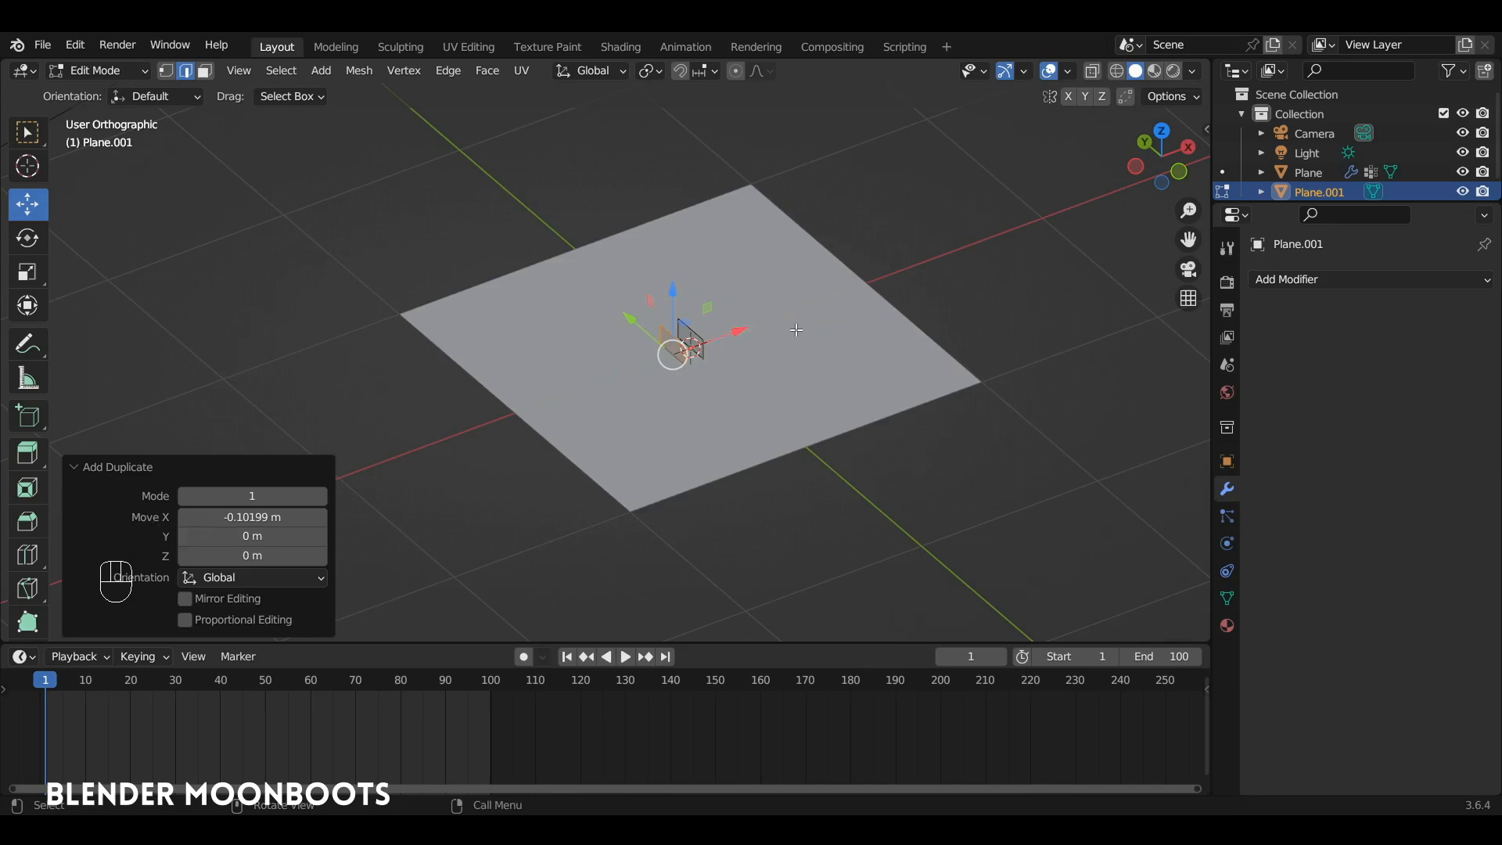
key(shift+r)
key(shift+r)
key(shift+r)
key(shift+r)
key(shift+r)
key(shift+r)
key(shift+r)
key(shift+r)
key(shift+r)
key(shift+r)
key(shift+r)
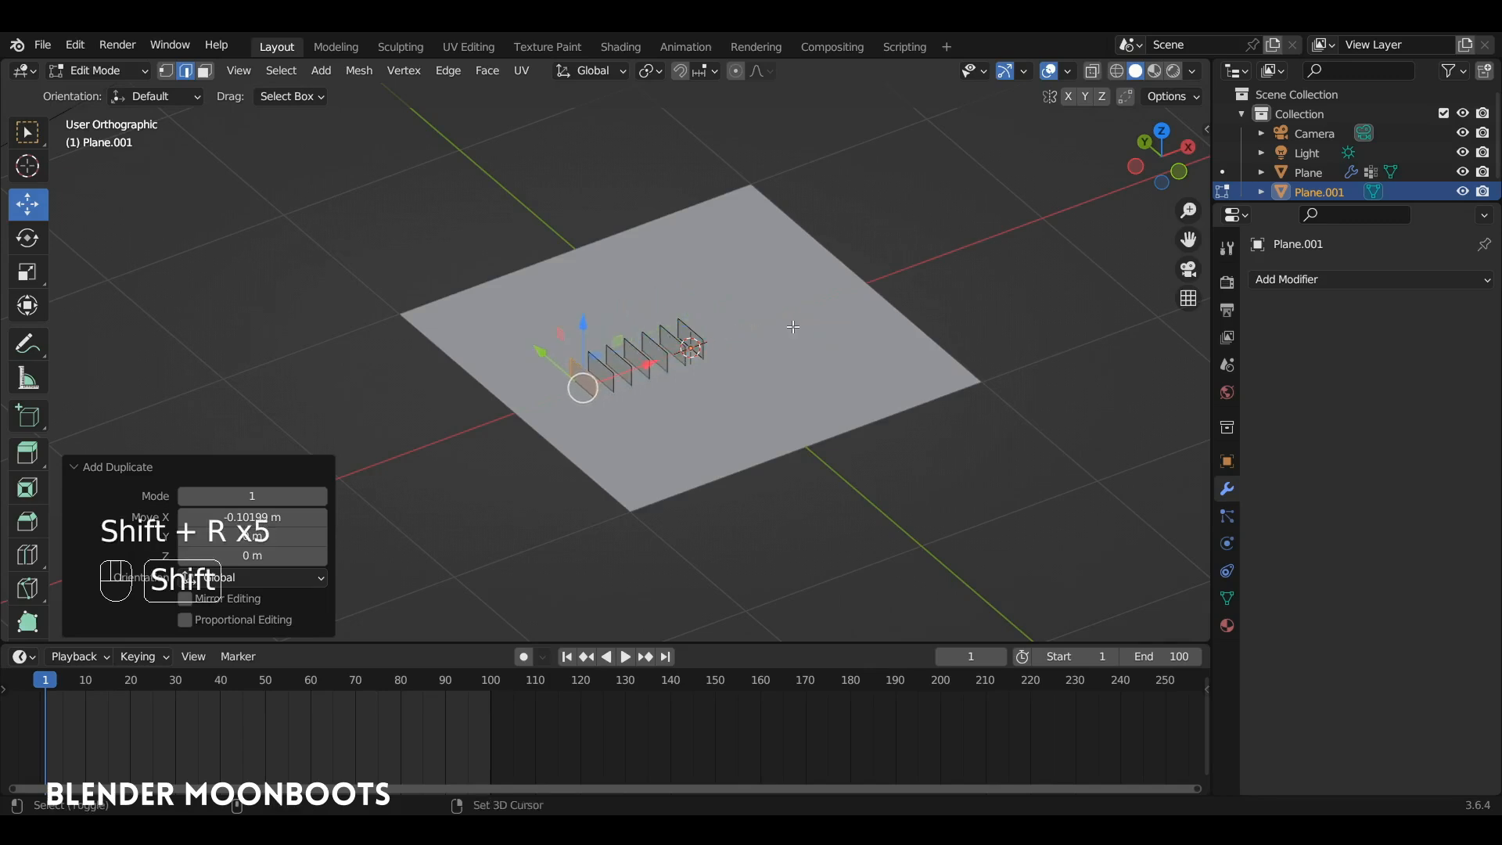
key(shift+r)
key(shift+r)
key(shift+r)
key(shift+r)
key(shift+r)
key(shift+r)
key(shift+r)
key(shift+r)
key(shift+r)
key(shift+r)
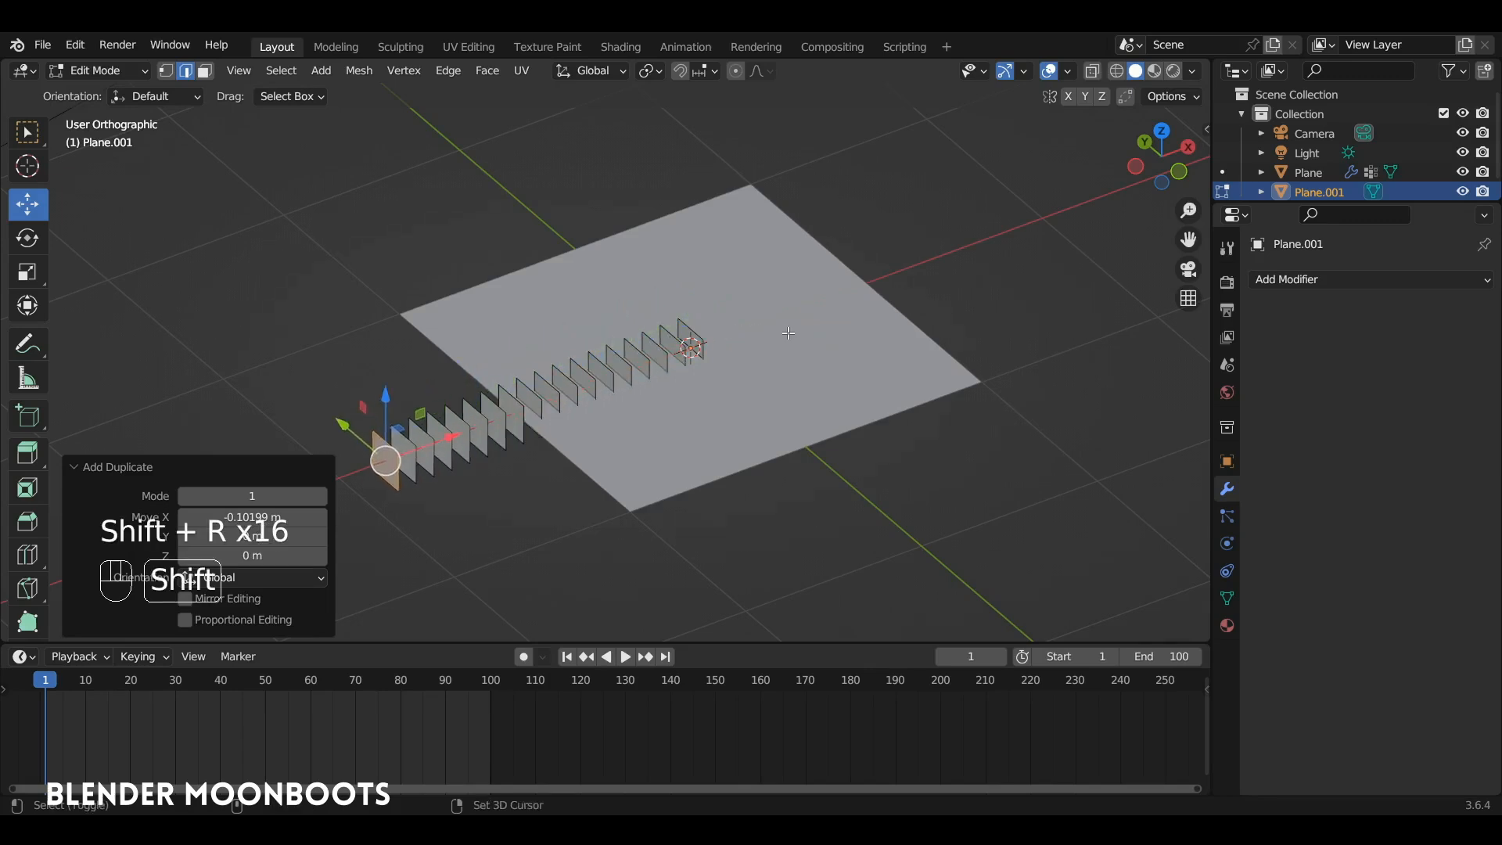
Step: Enable proportional editing with Linear falloff
shift+middle_drag(790, 327, 938, 264)
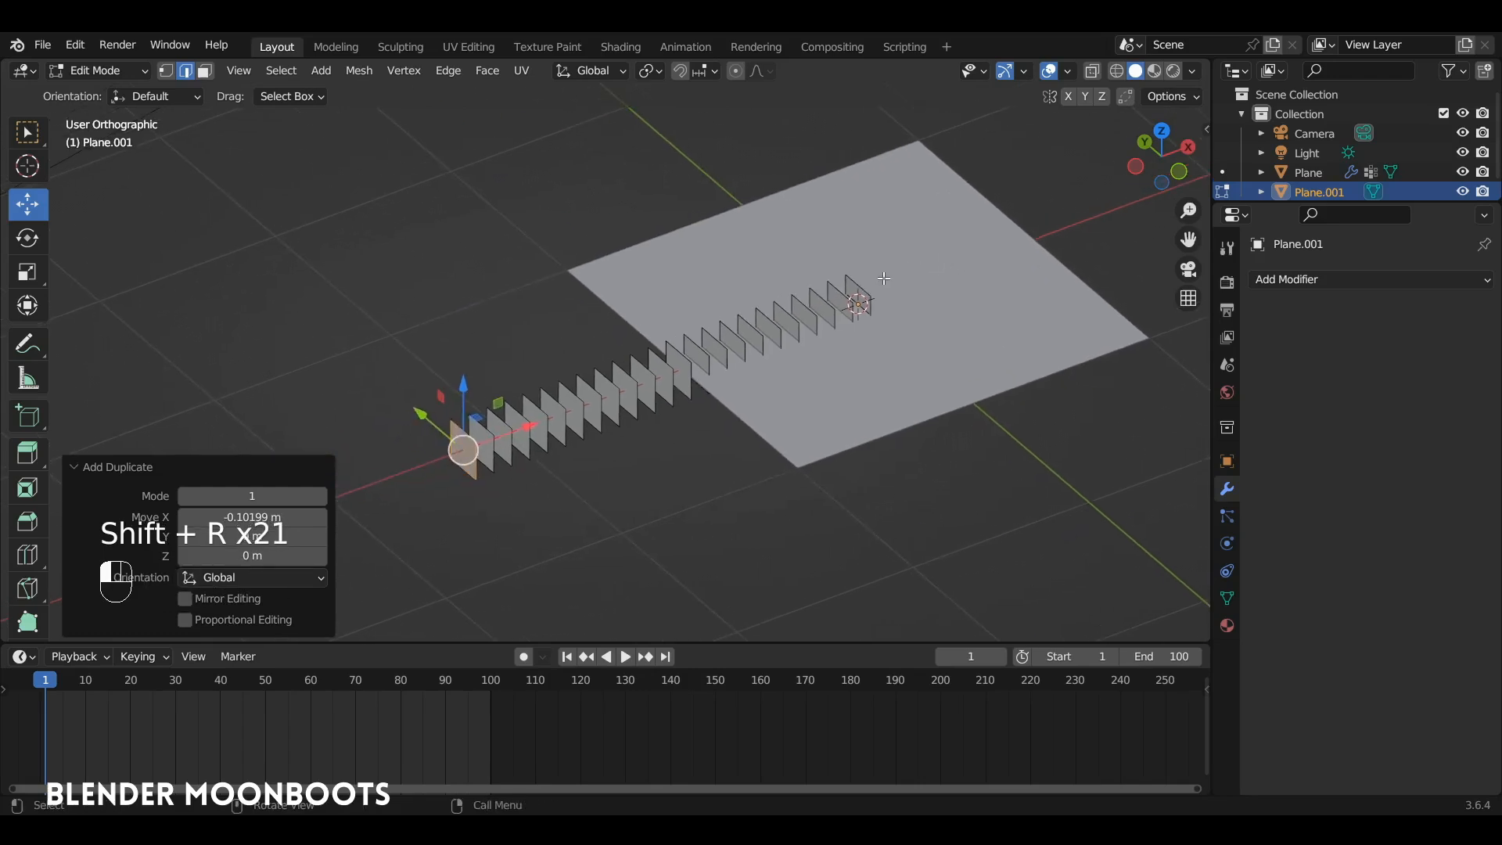
shift+middle_drag(787, 204, 764, 181)
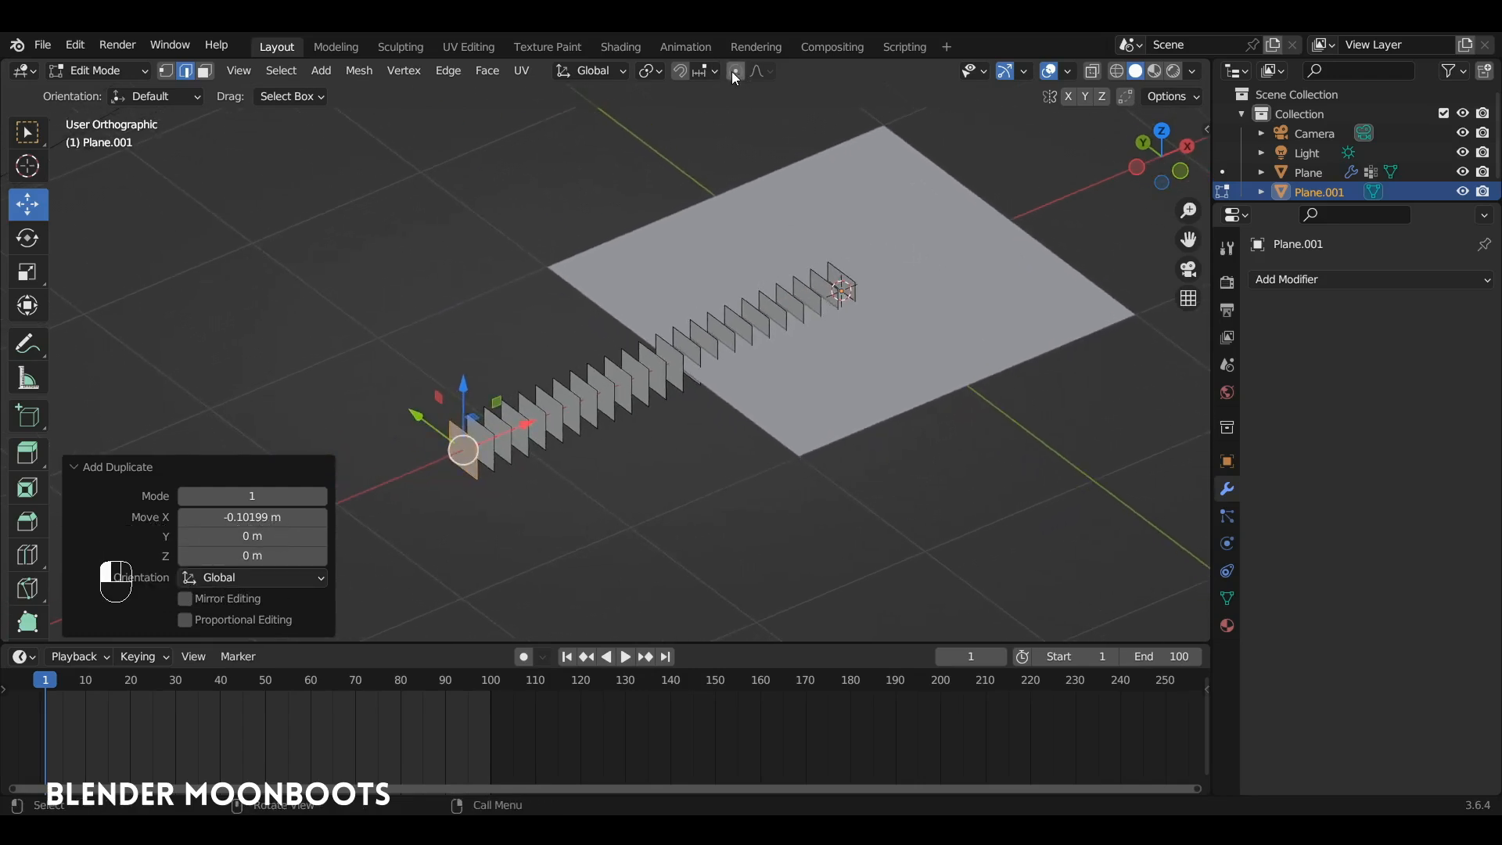
click(757, 70)
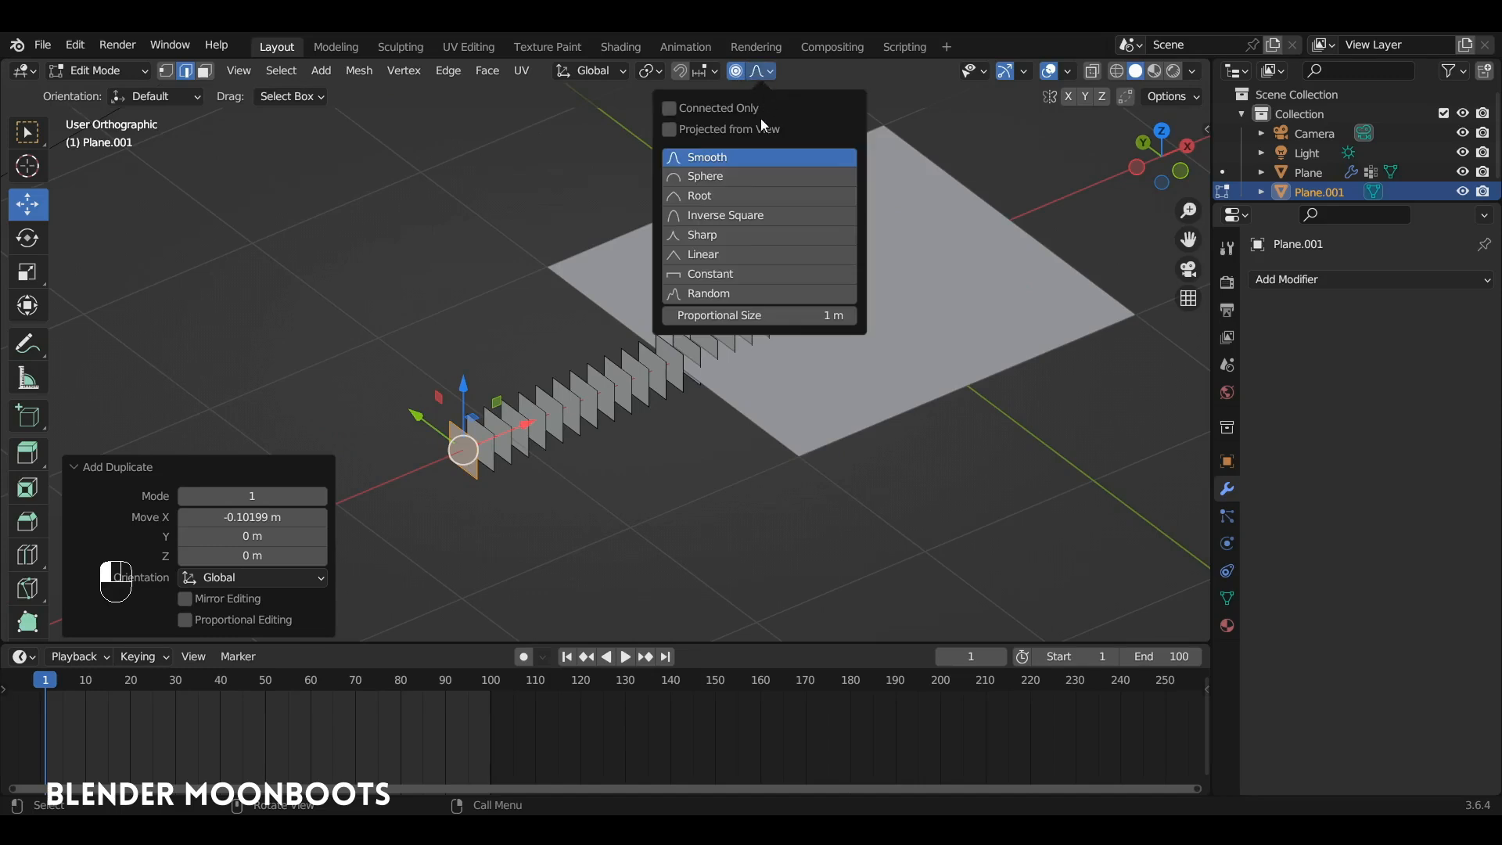
click(733, 257)
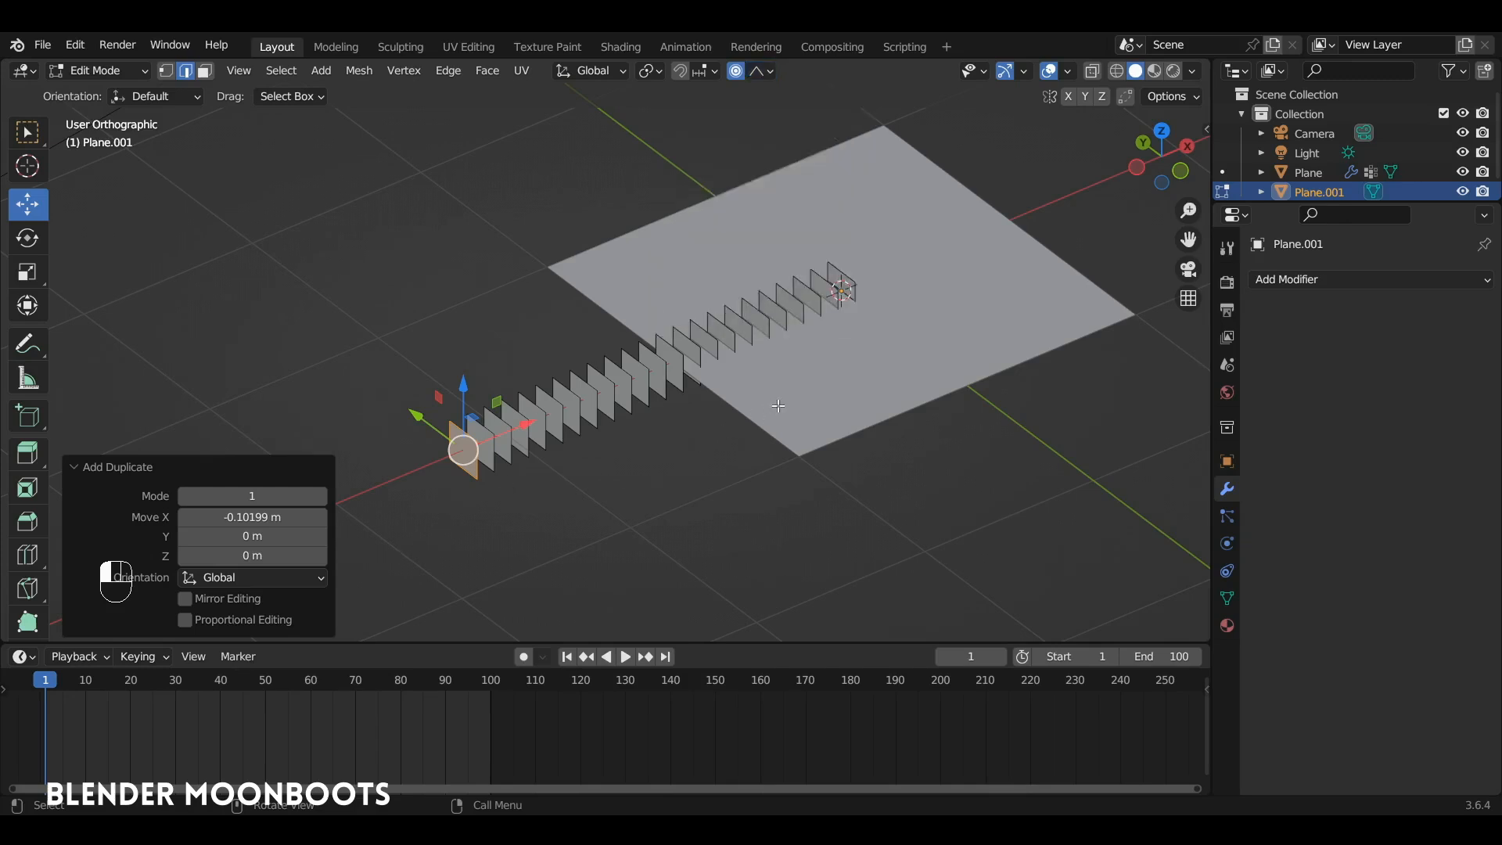
Step: Scale the outermost face of the row along Y by about 3.33 with a proportional size of about 1.95
key(s)
key(y)
scroll(1083, 525, down, 5)
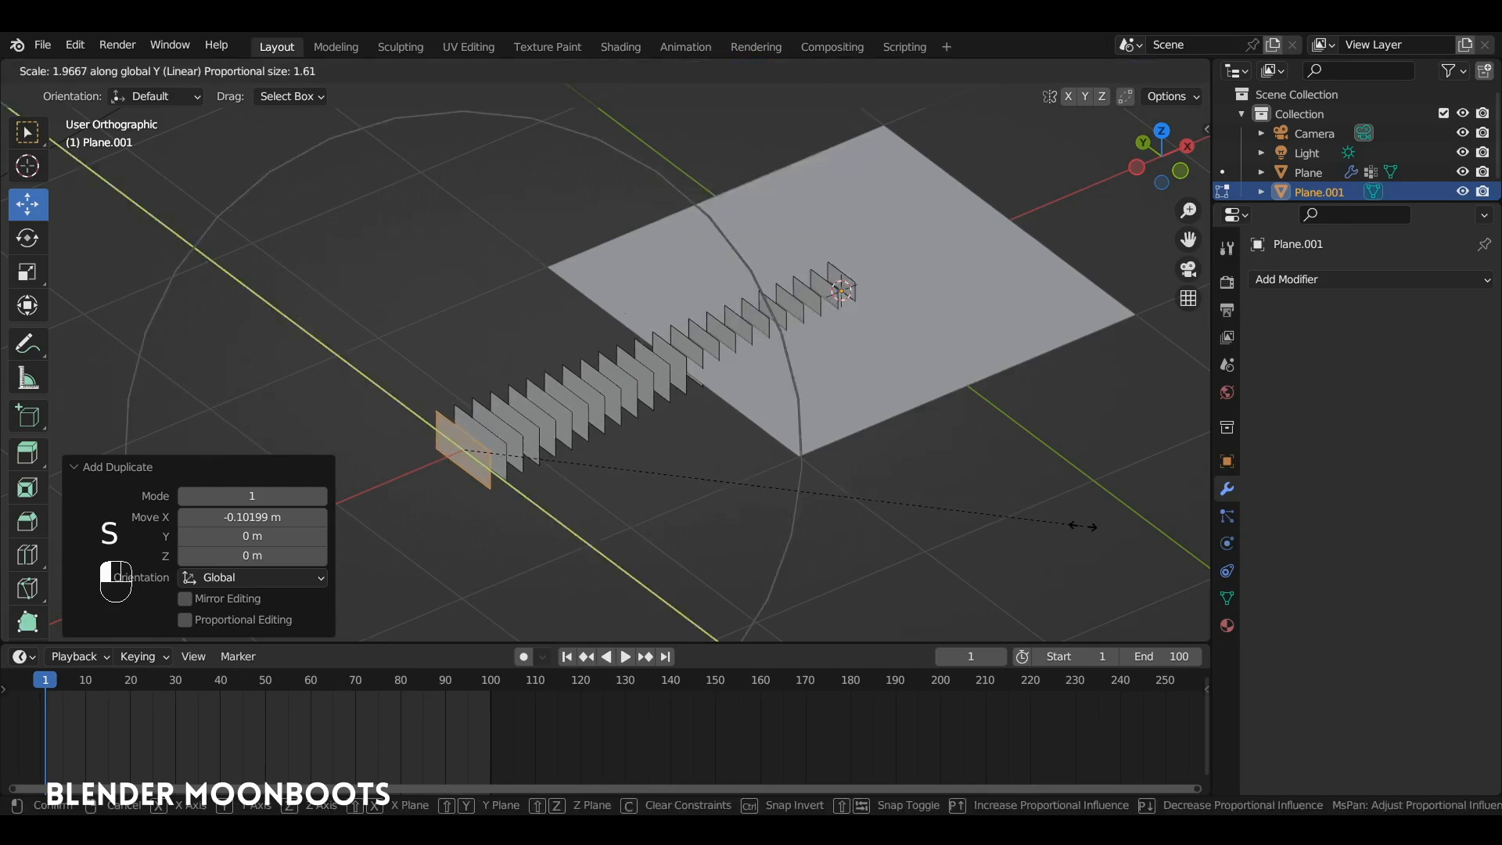
scroll(1083, 526, down, 2)
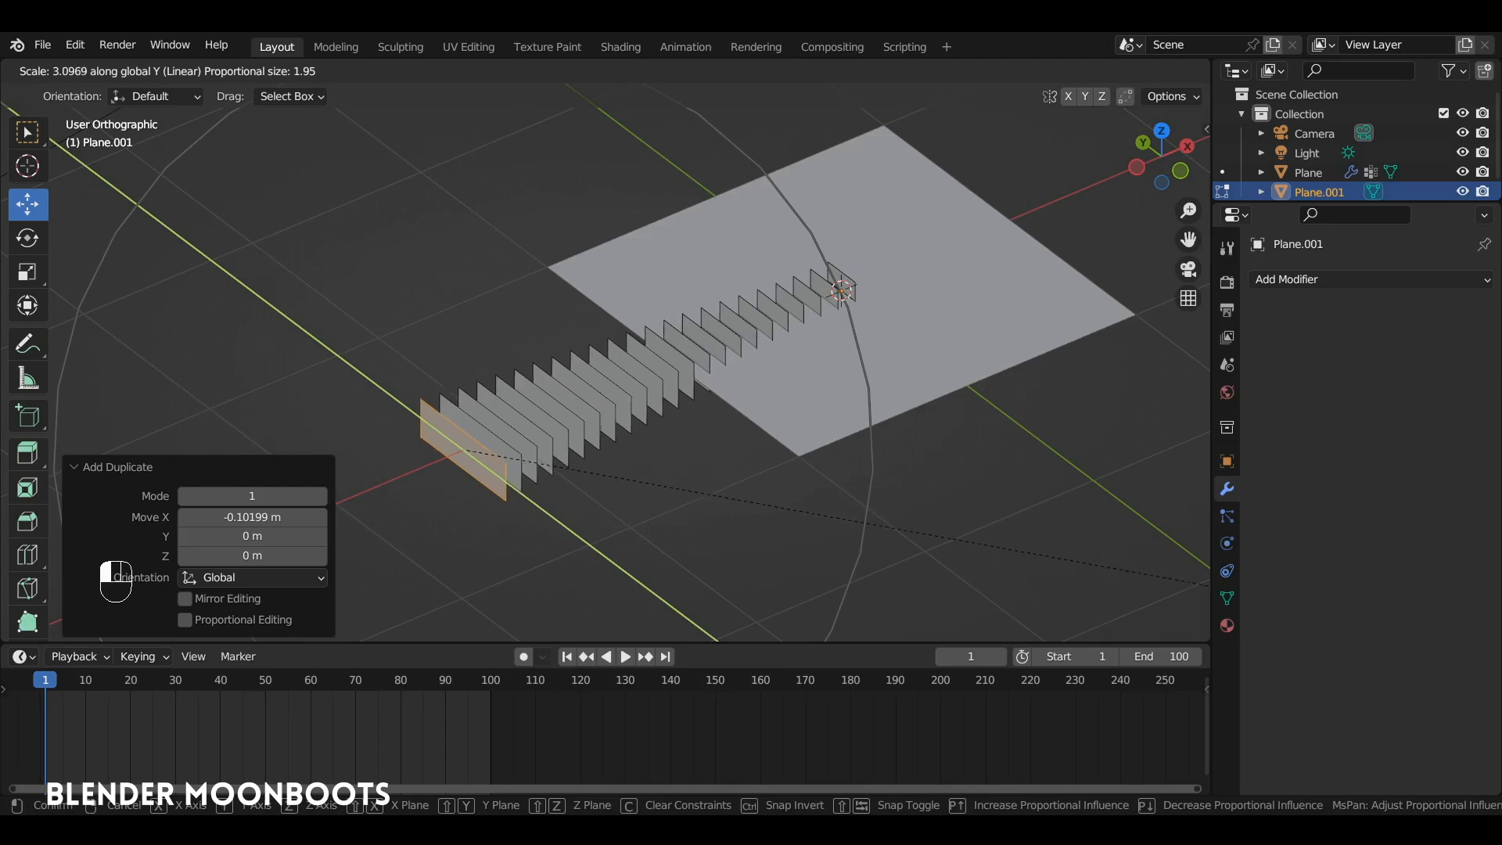
click(462, 443)
Step: Widen the outermost face again along Y by about 2.6, enlarging the proportional size to about 2.14
alt+drag(463, 443, 591, 412)
key(s)
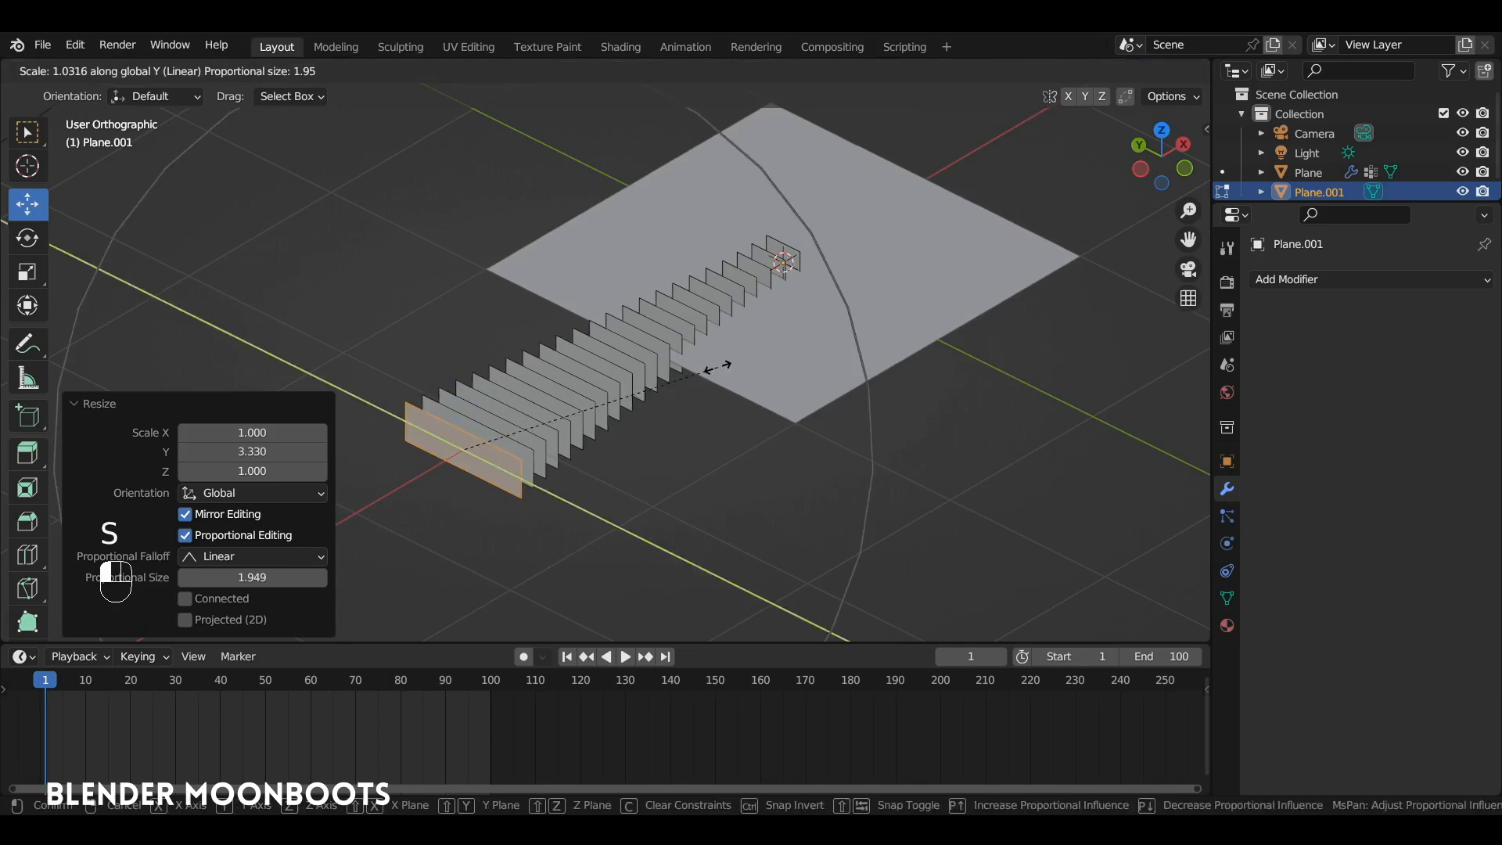
scroll(806, 389, down, 1)
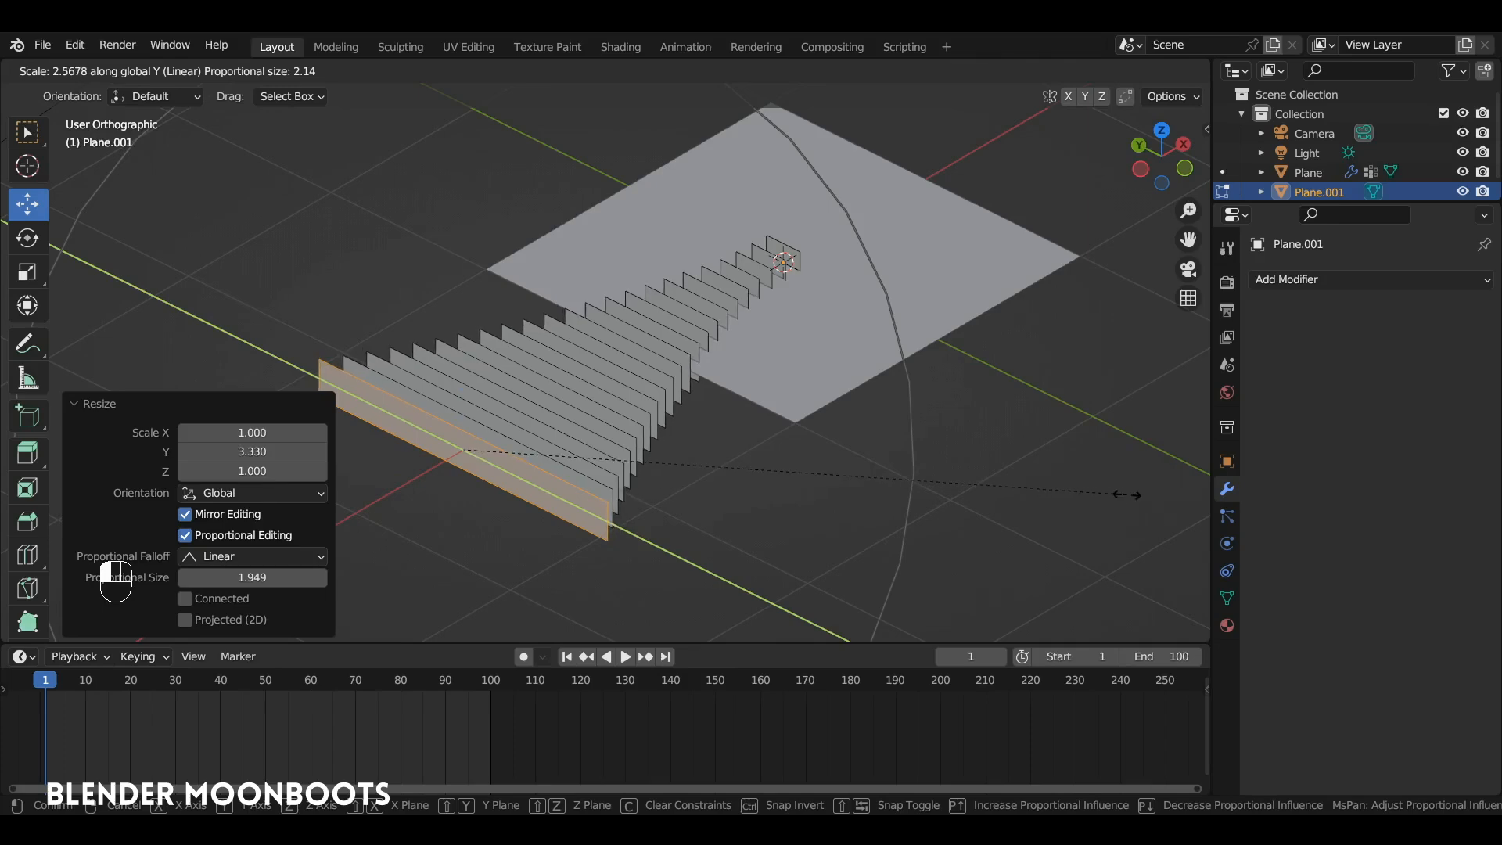
click(918, 415)
Step: Return to Object Mode and set the wedge-shaped row's origin to its geometry
alt+drag(919, 415, 746, 385)
key(Tab)
right_click(696, 362)
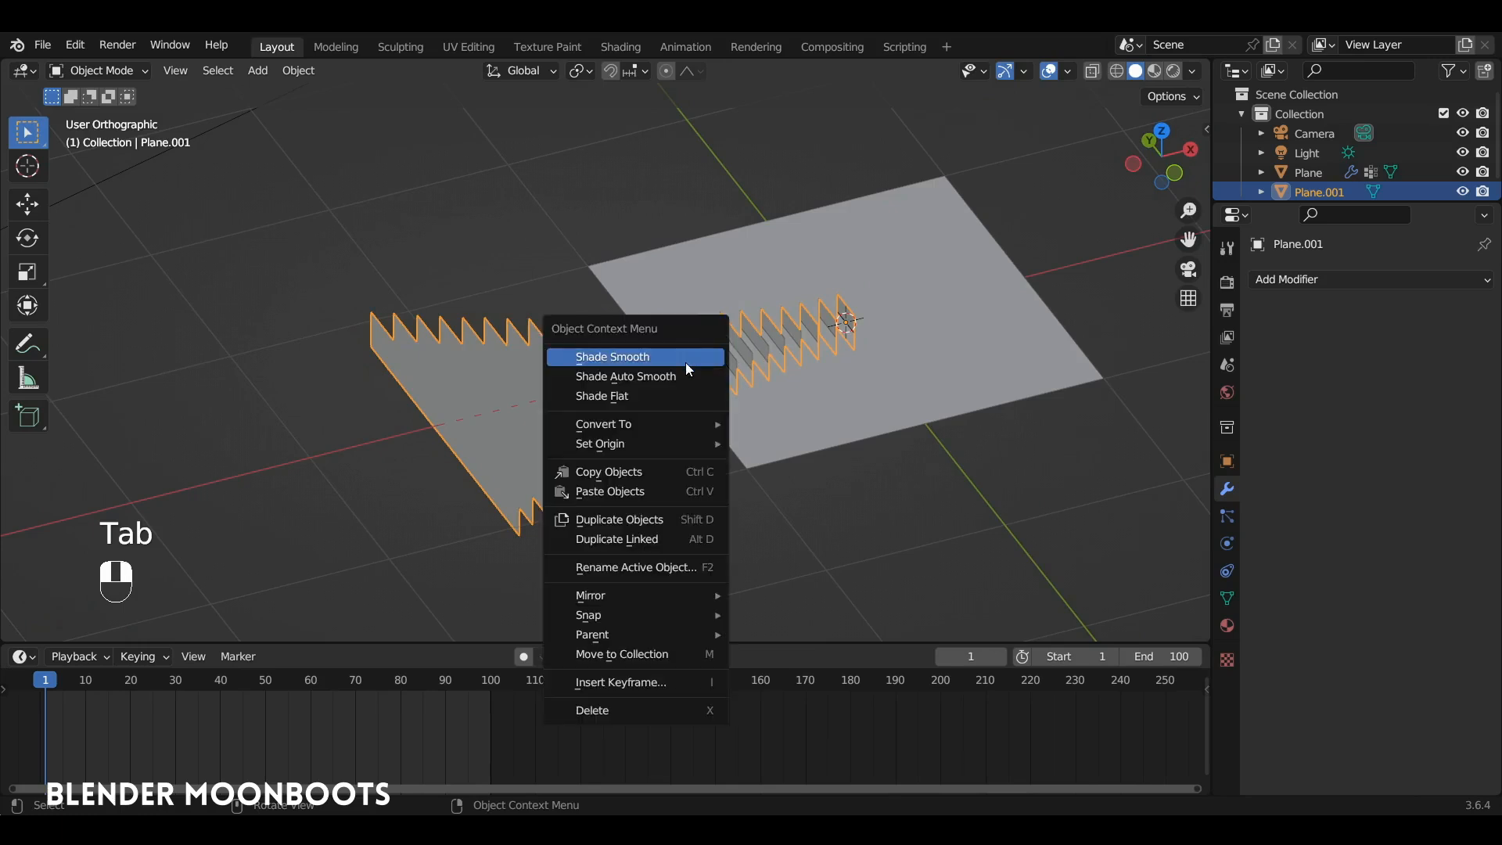
mouse_move(664, 445)
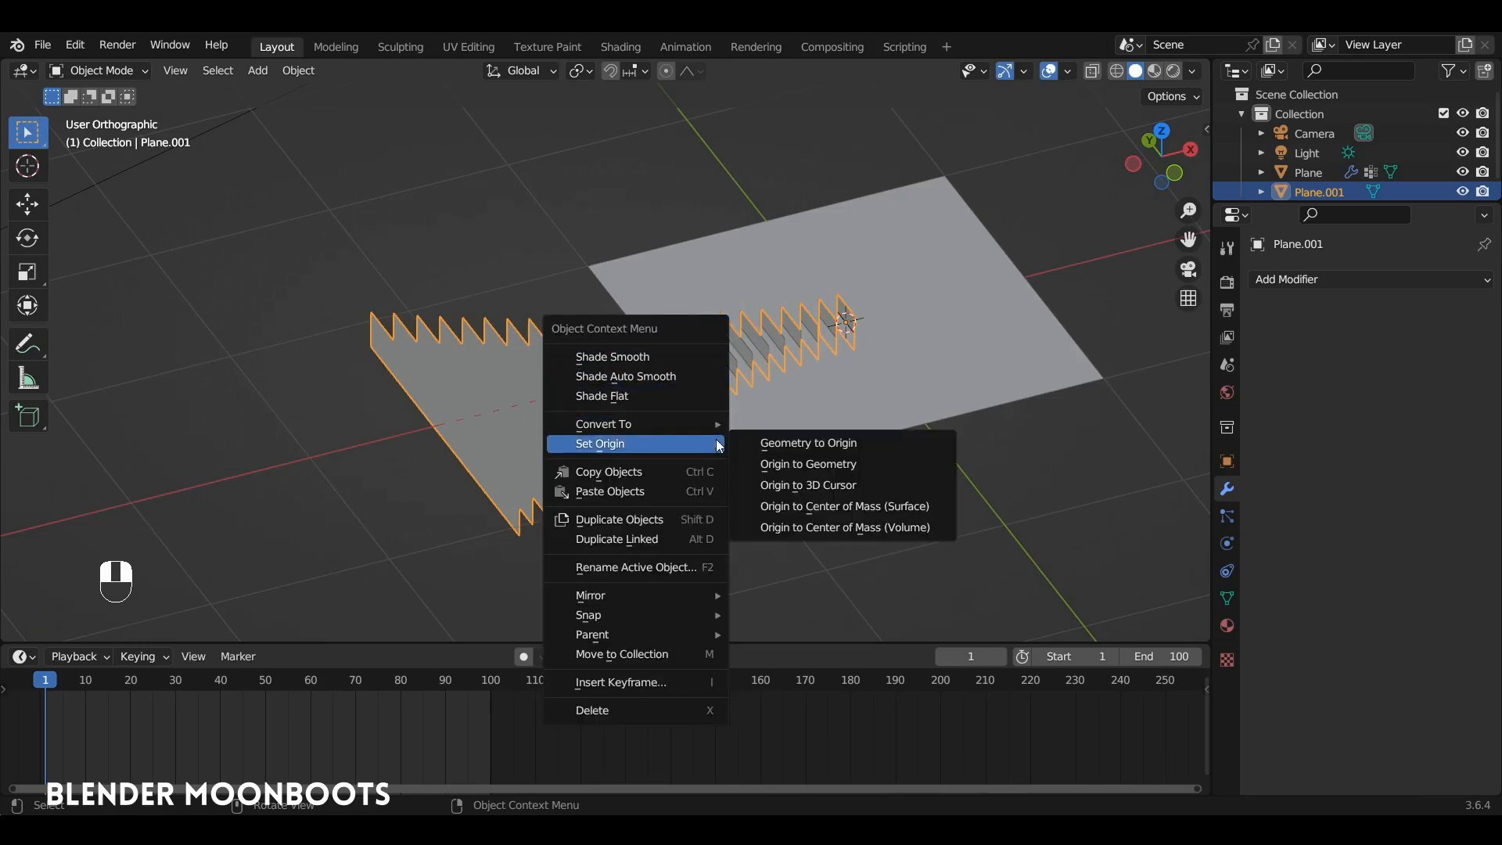
click(826, 467)
Step: Select the original cloth plane as the active object
alt+drag(815, 448, 837, 434)
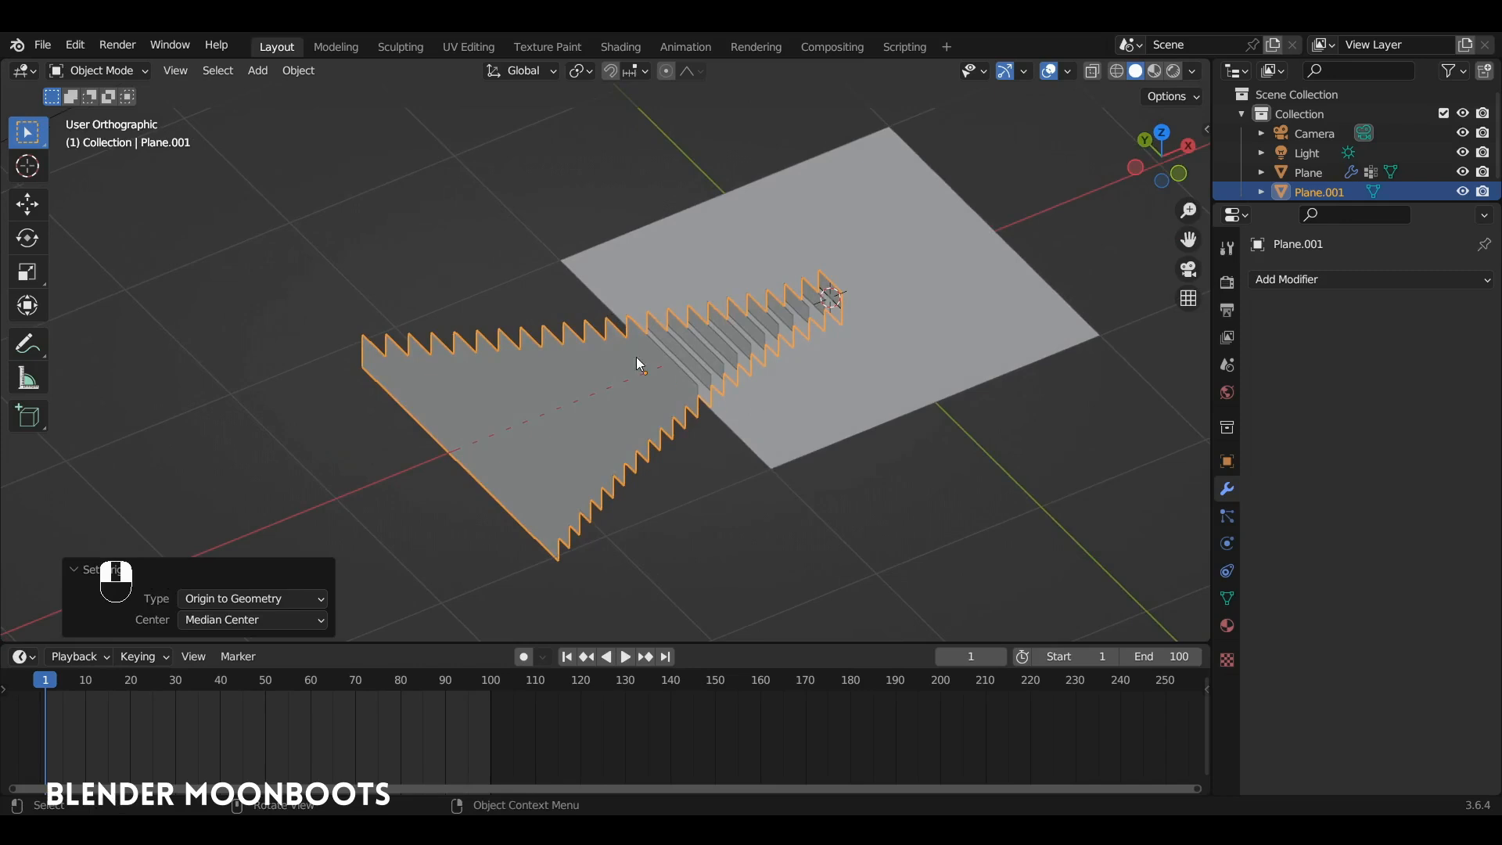
alt+drag(652, 373, 831, 341)
click(778, 356)
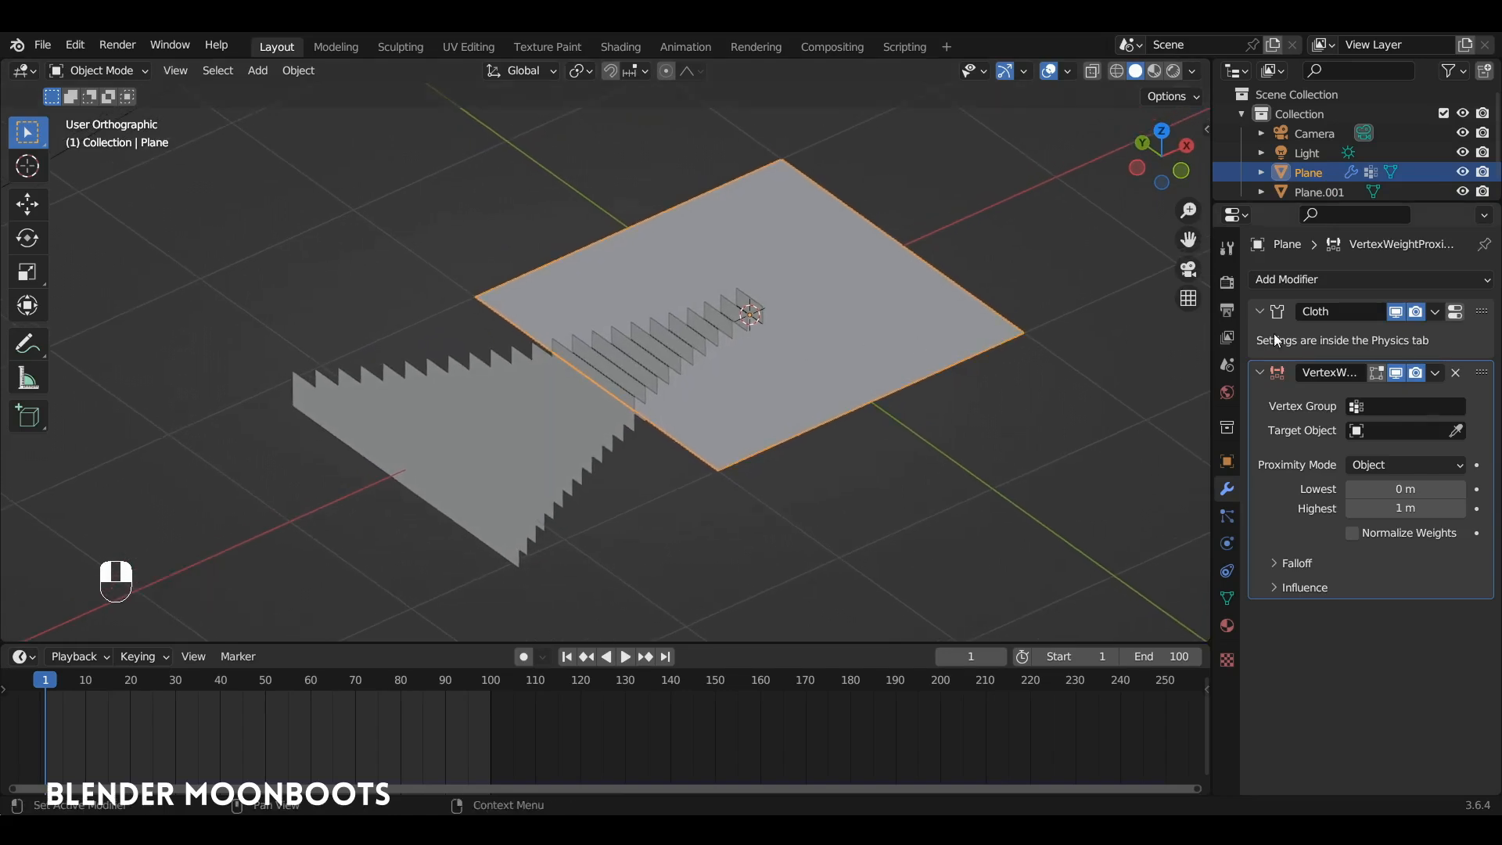
Step: Move the Vertex Weight Proximity modifier above Cloth in the stack and assign it the vertex group Group
drag(1481, 373, 1480, 313)
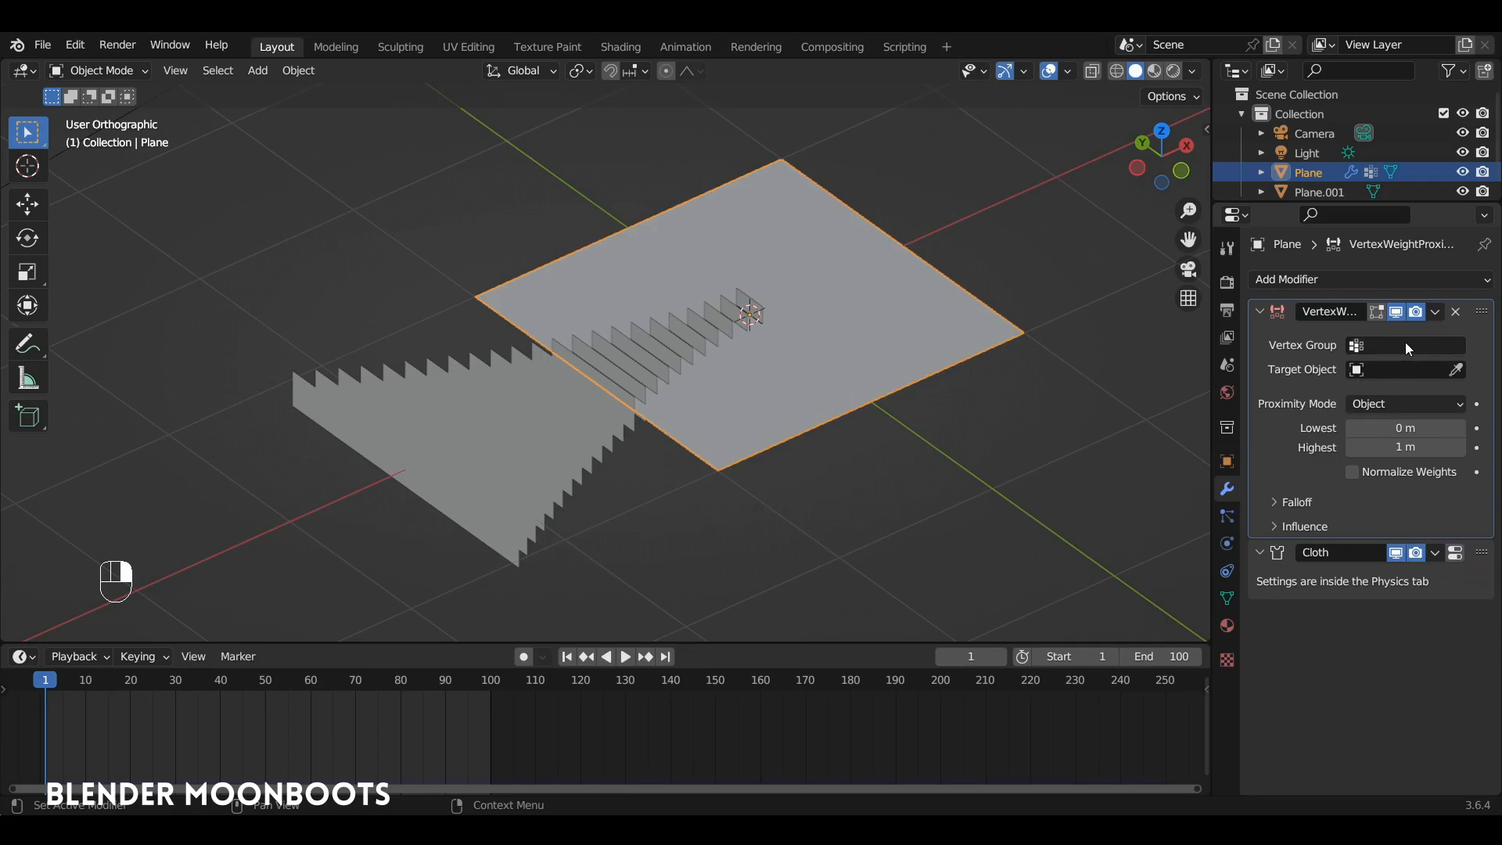
click(1359, 350)
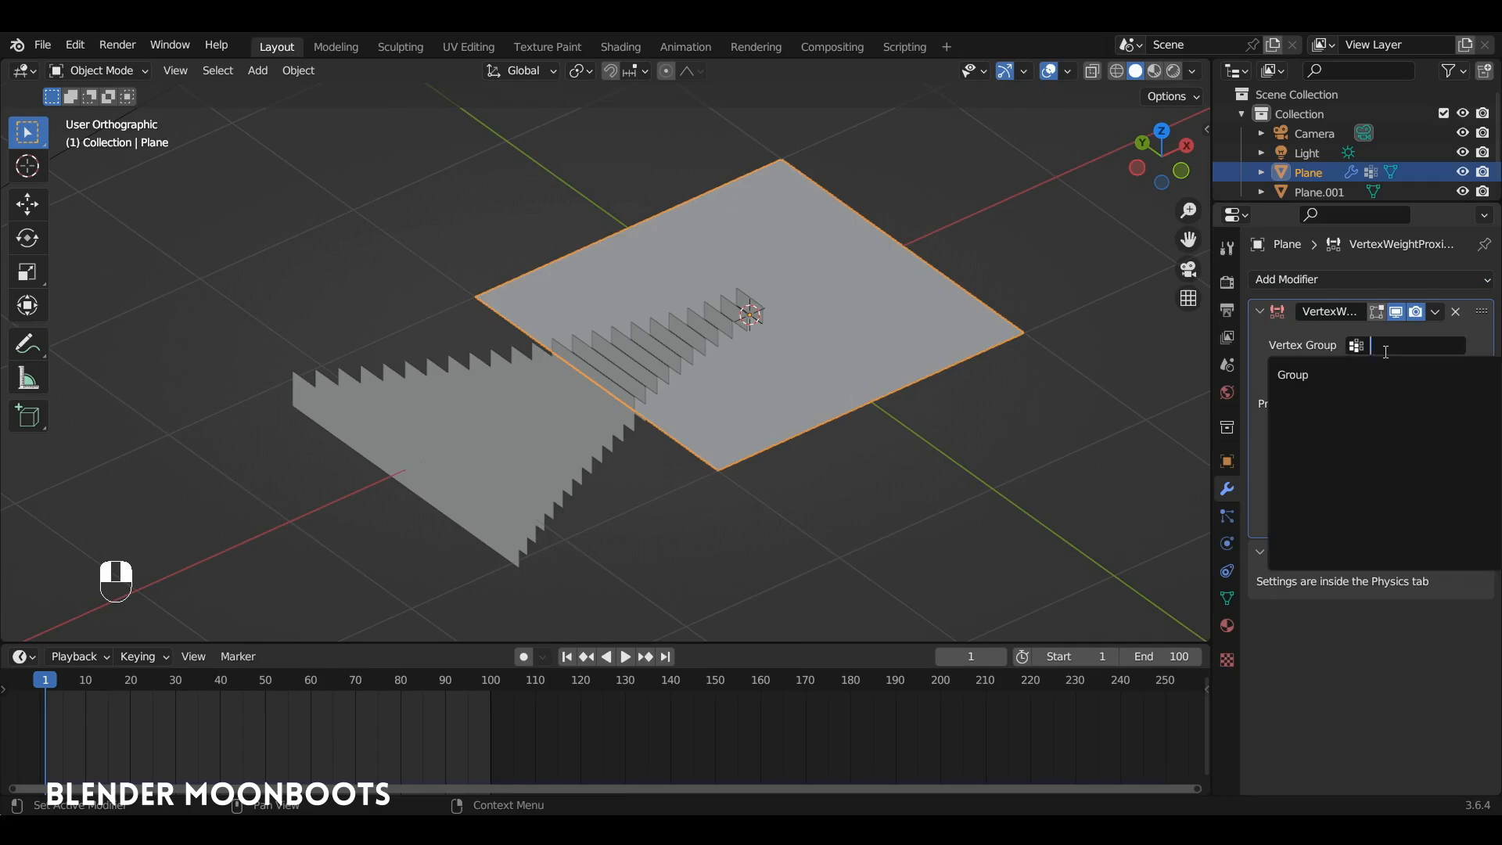
click(1319, 376)
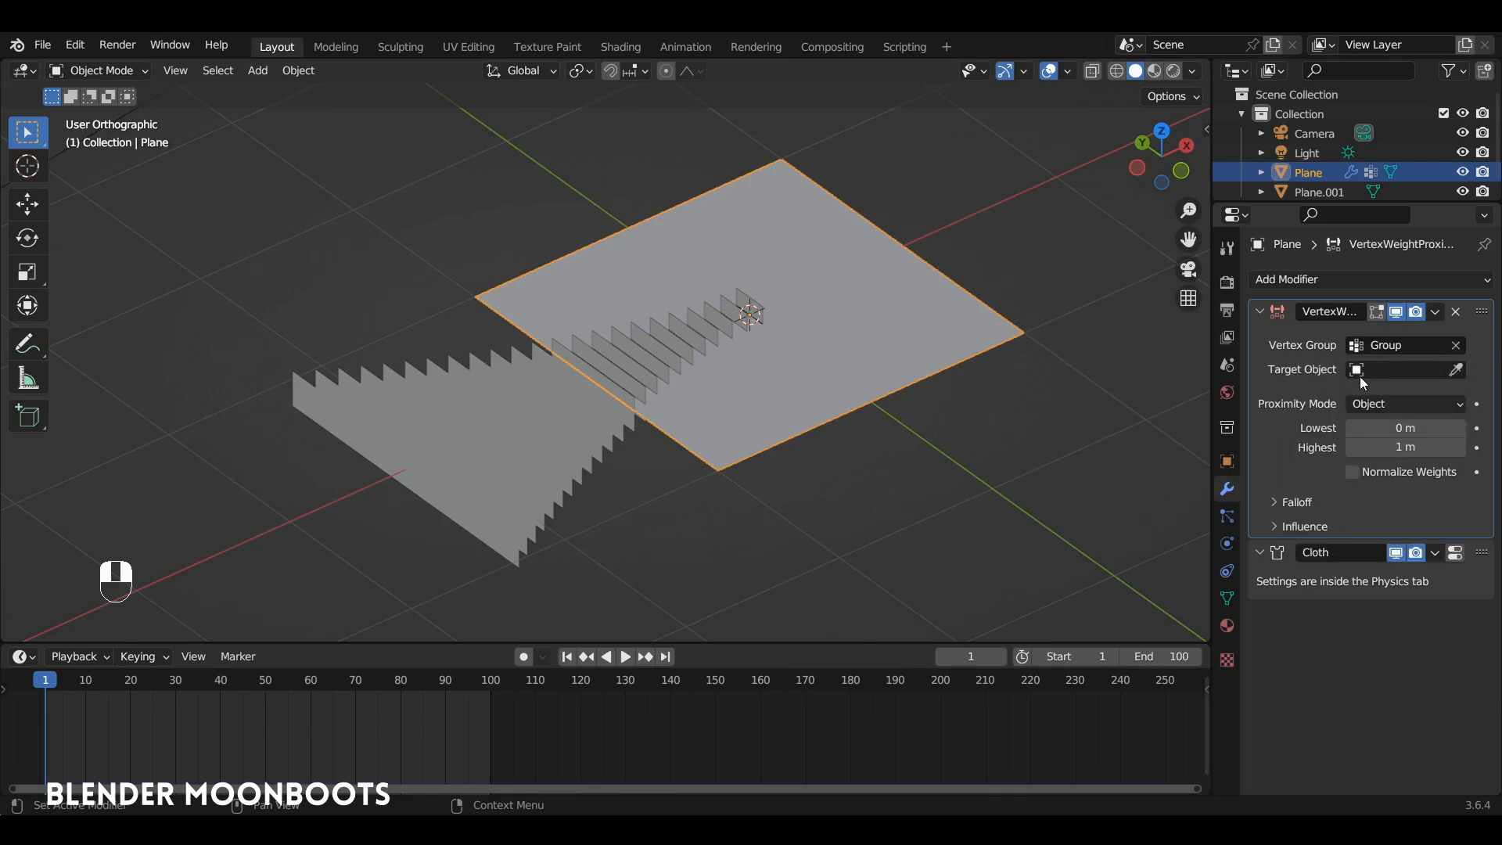
Step: Pick the wedge-shaped row Plane.001 as the modifier's target object and set its proximity mode to Geometry using Face
click(1456, 371)
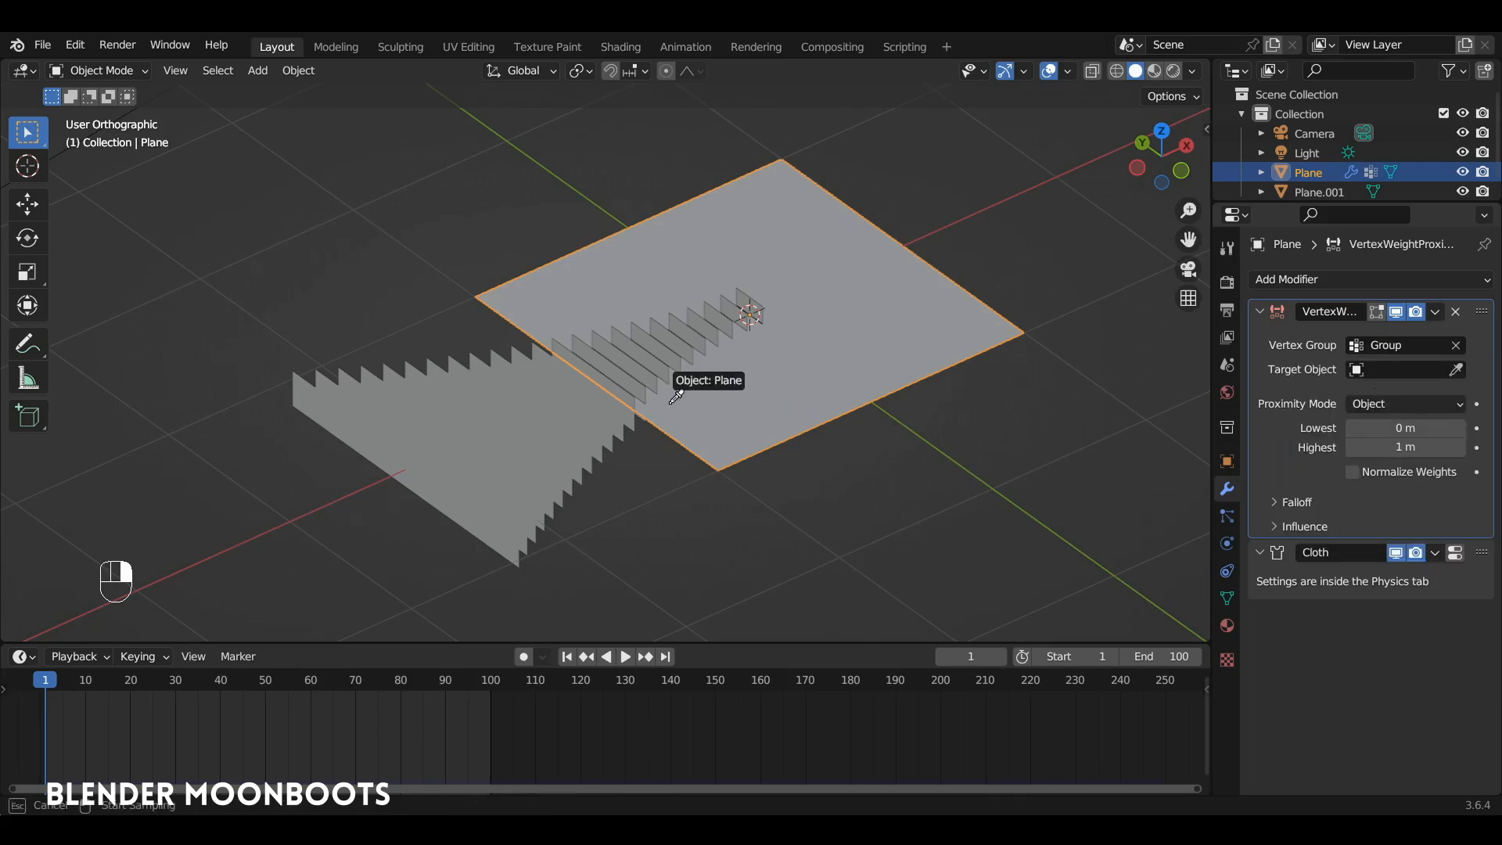
click(566, 440)
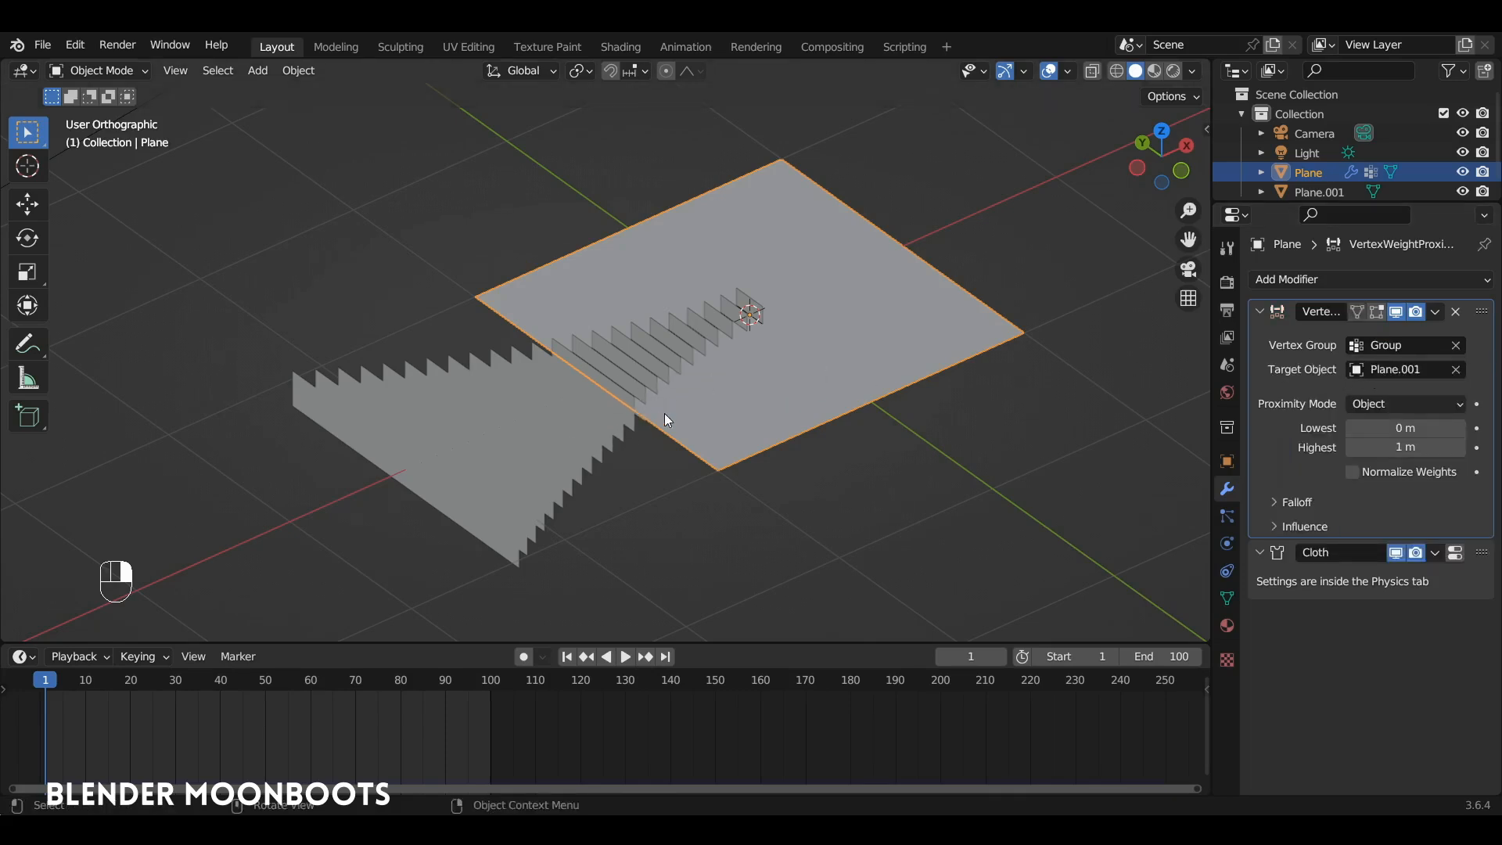
click(1369, 407)
click(1377, 443)
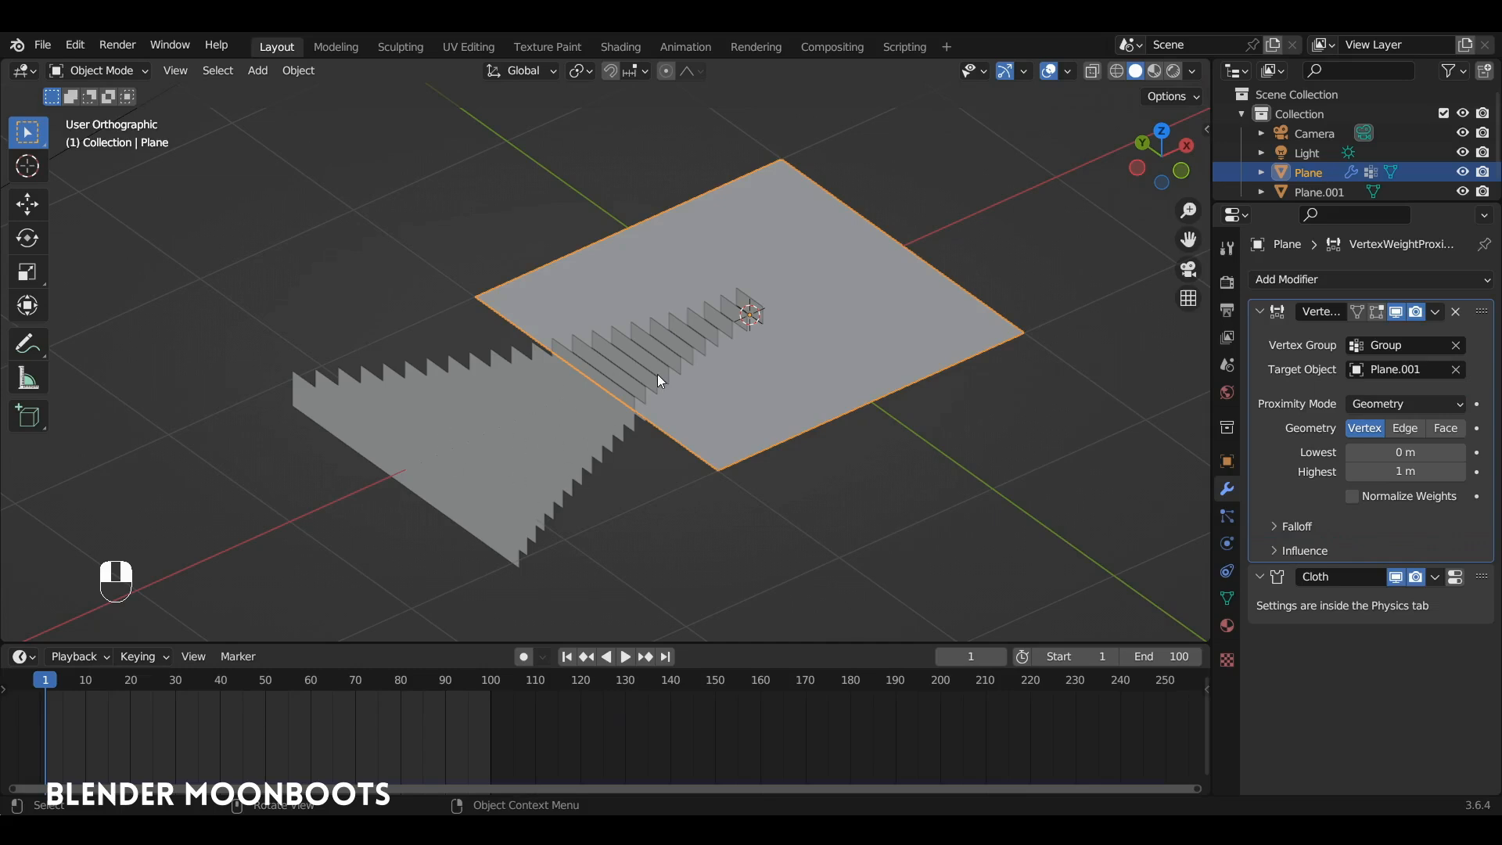
alt+drag(657, 374, 727, 375)
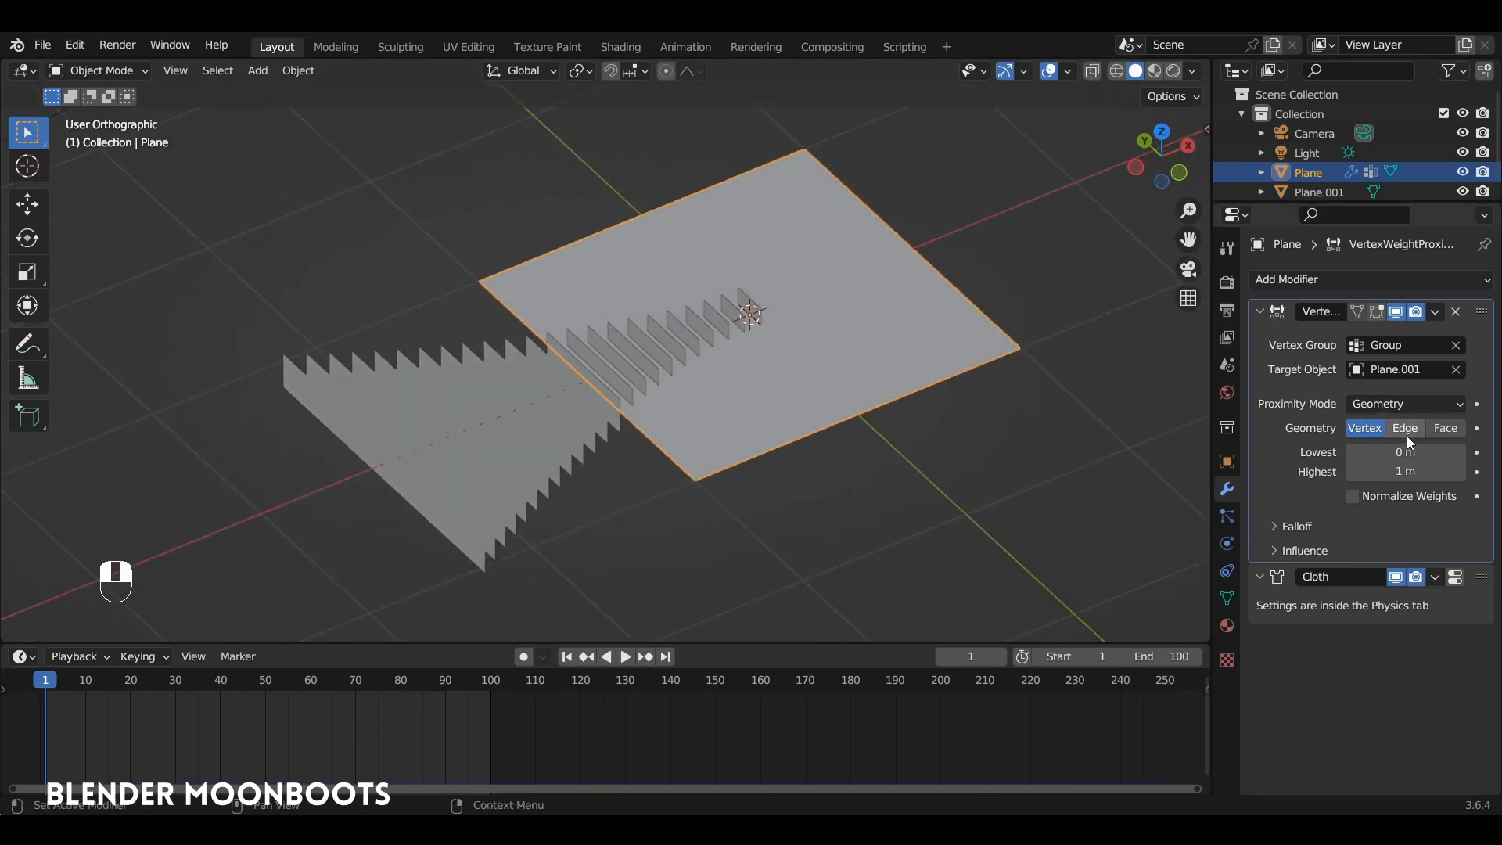
click(1447, 429)
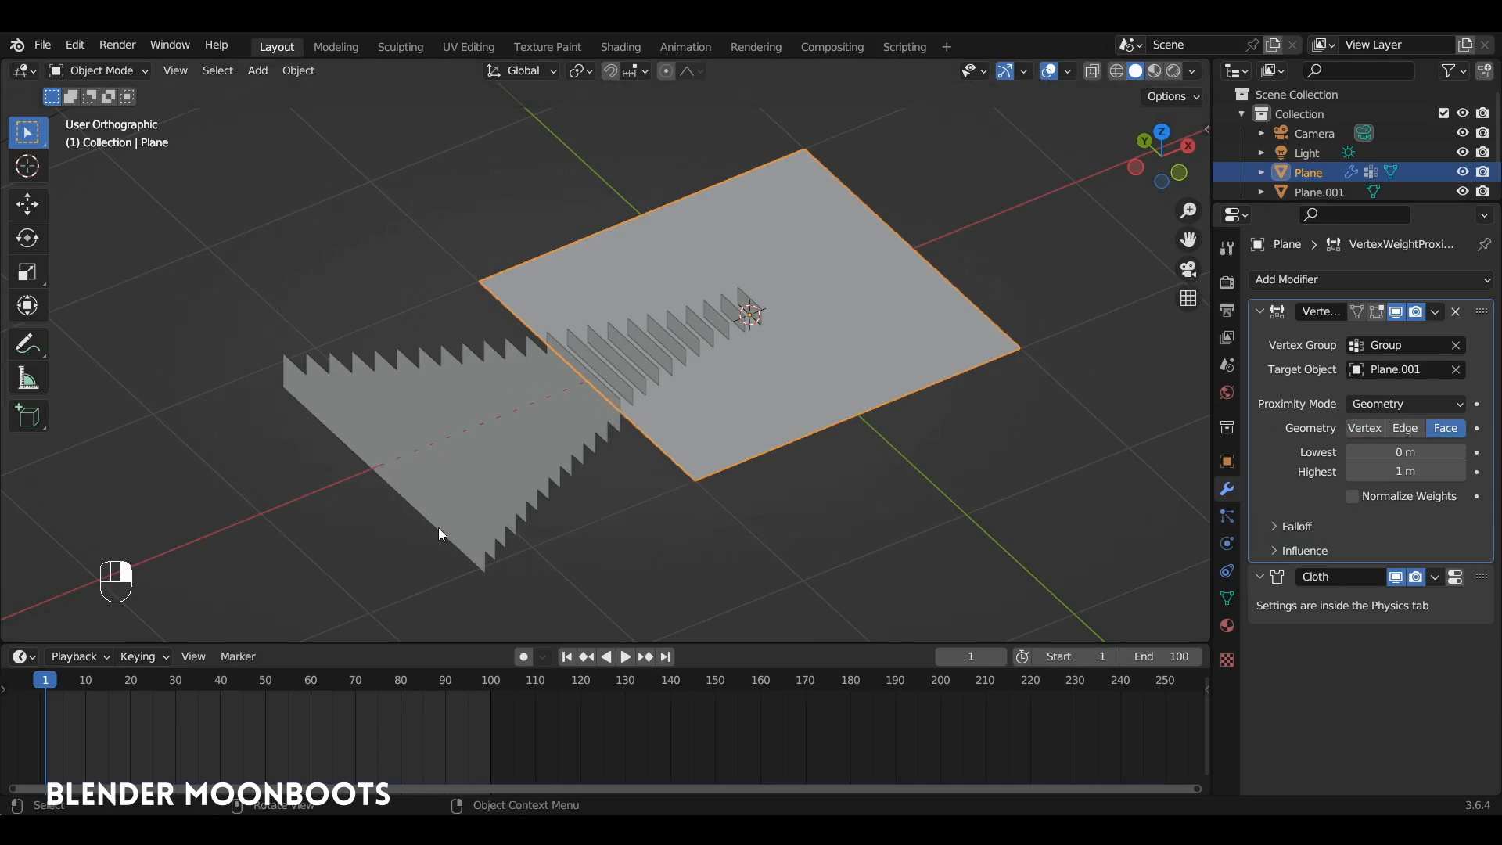
Step: Display the cloth plane in Weight Paint mode to examine the weights around the wedge-shaped row
alt+drag(496, 446, 602, 399)
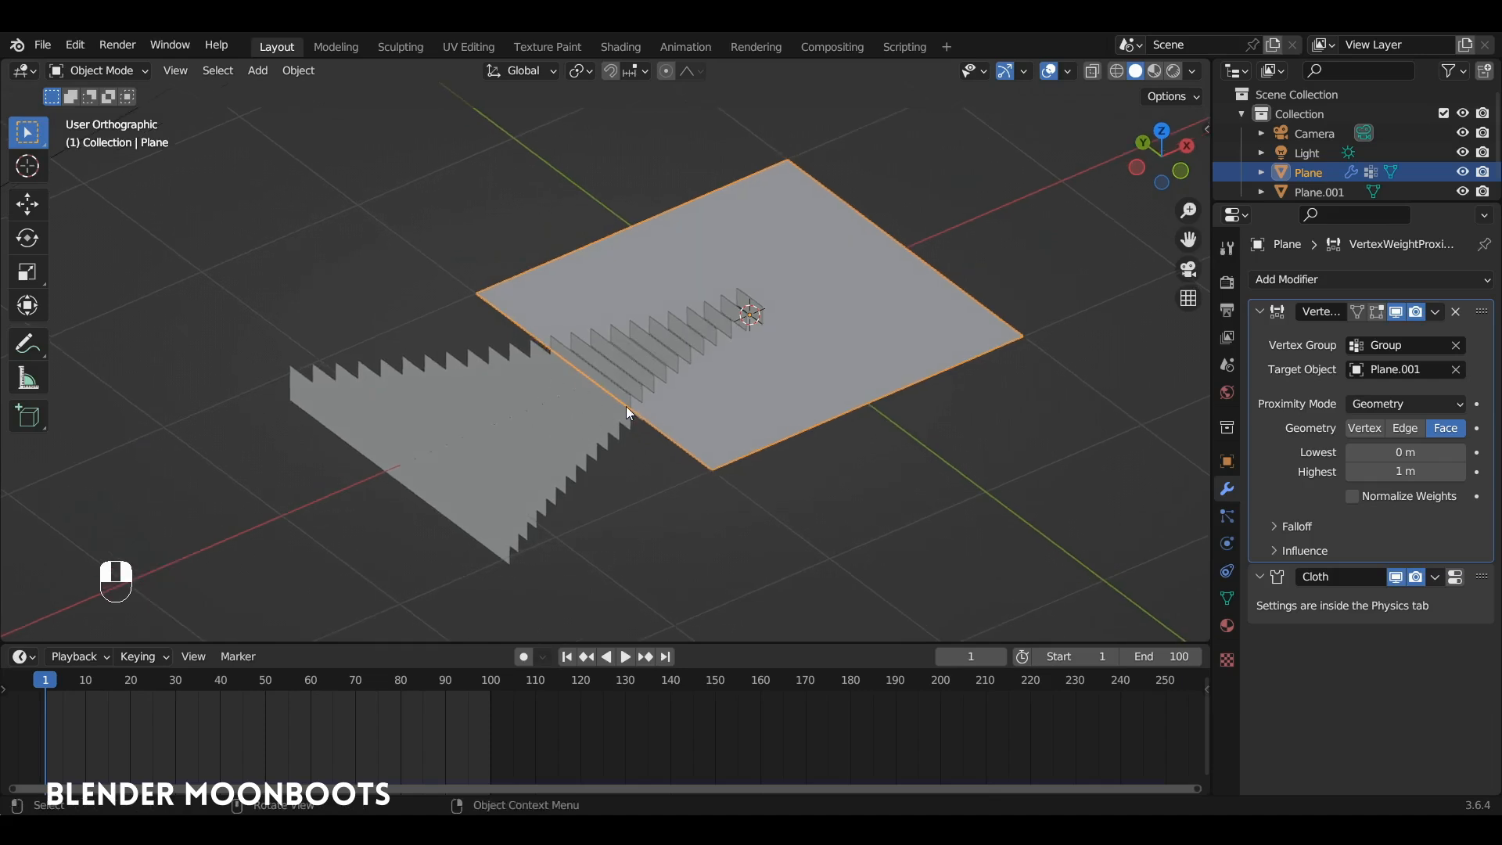
alt+drag(767, 362, 778, 349)
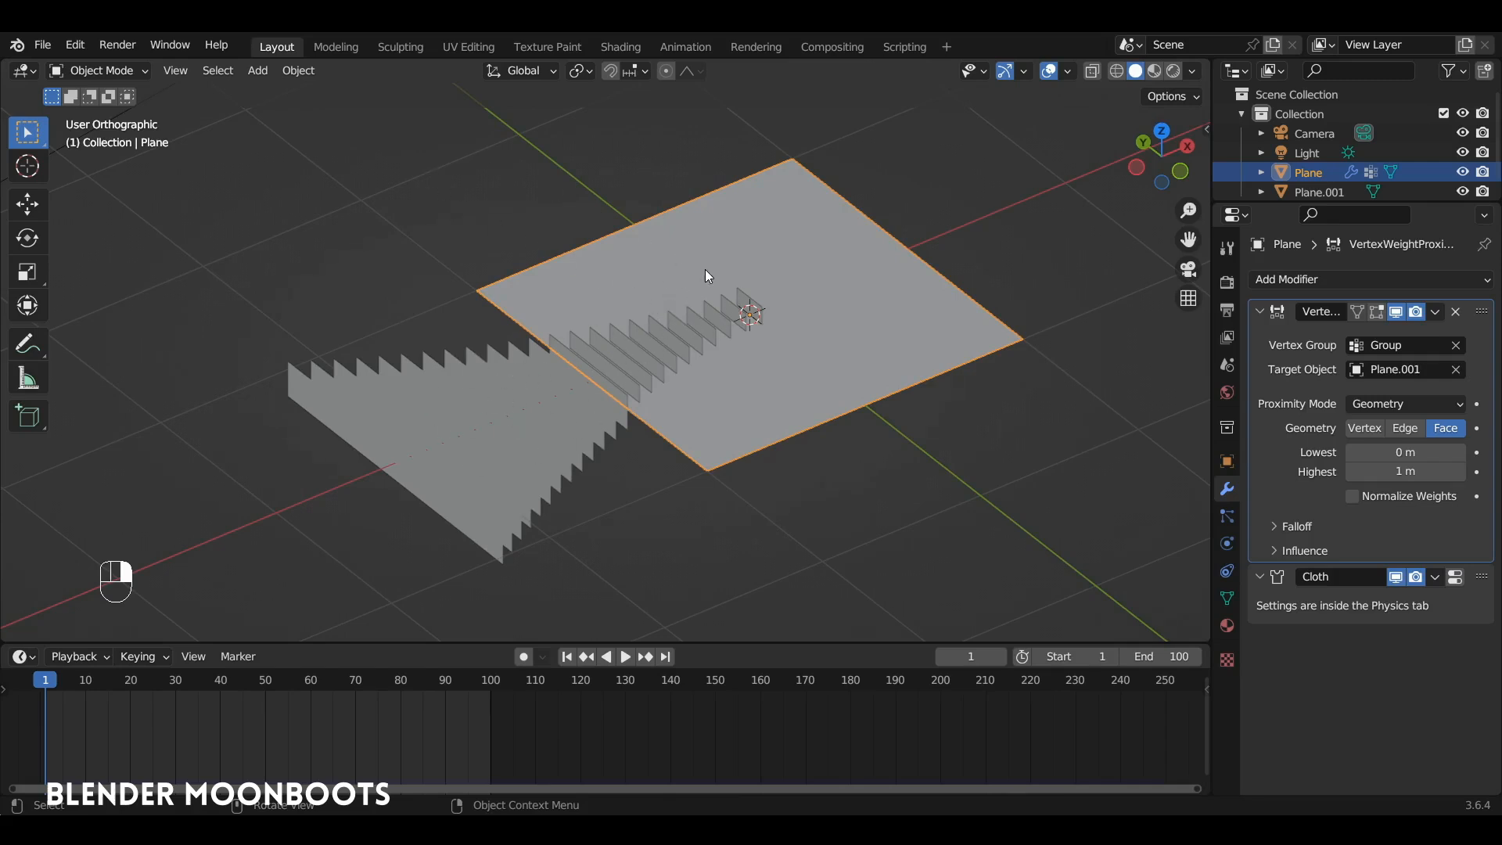
key(ctrl+Tab)
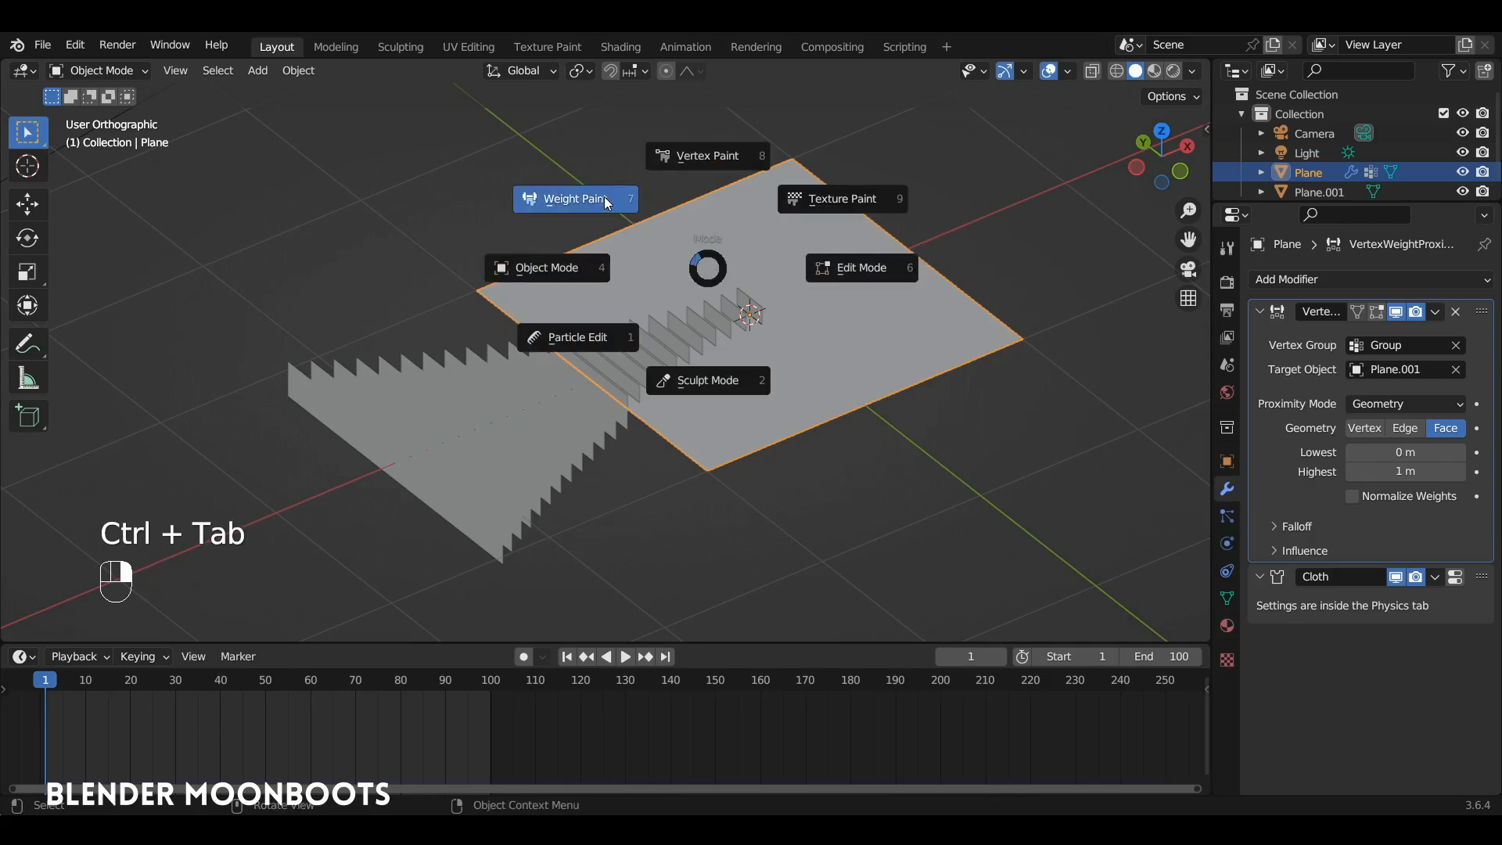
click(607, 203)
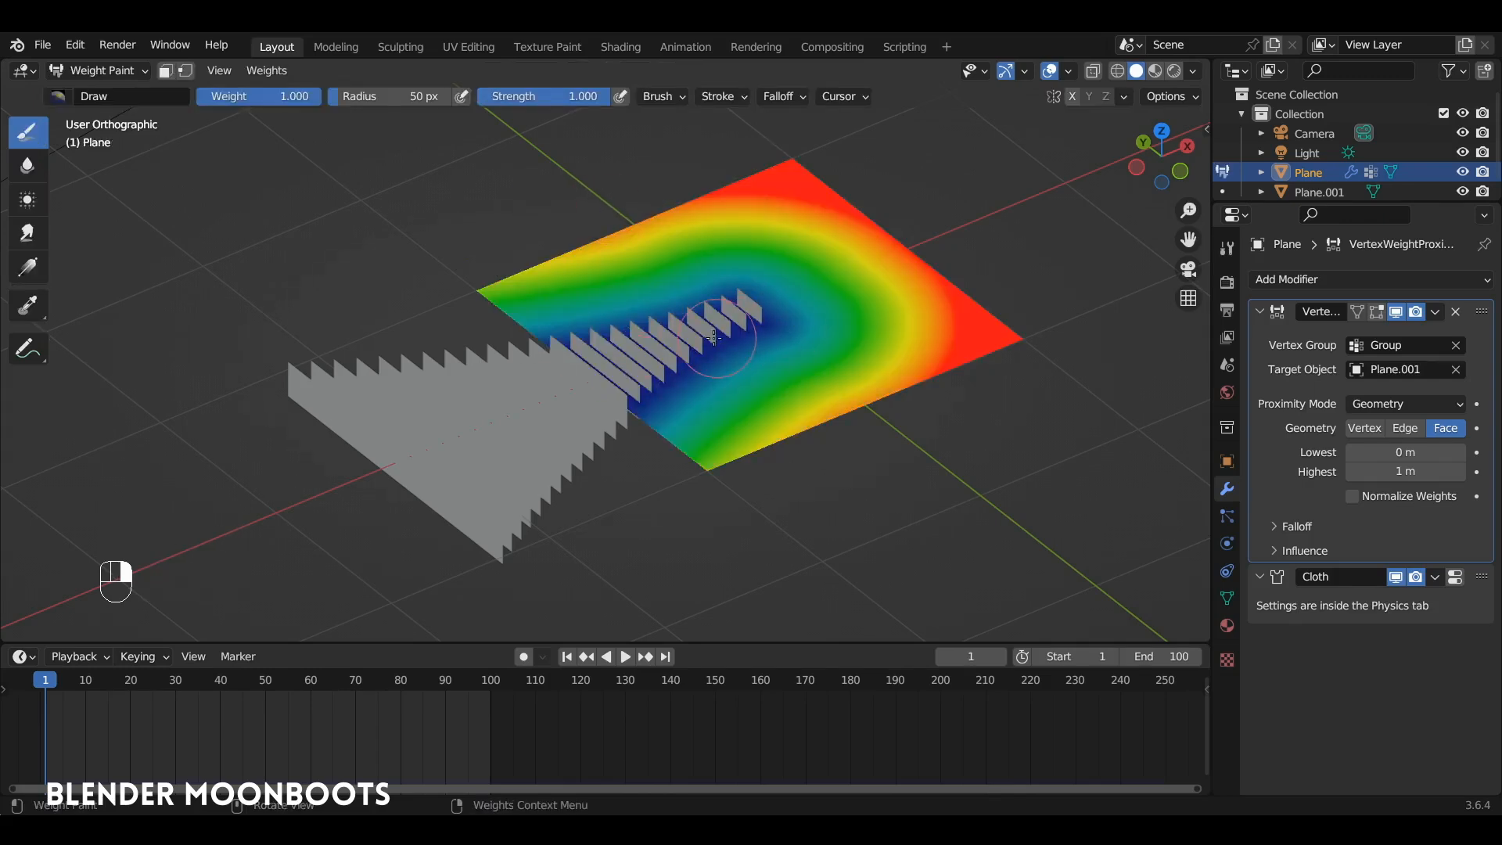
Step: Return to Object Mode and move the wedge-shaped row along X away from the cloth plane using the Move tool
key(ctrl+Tab)
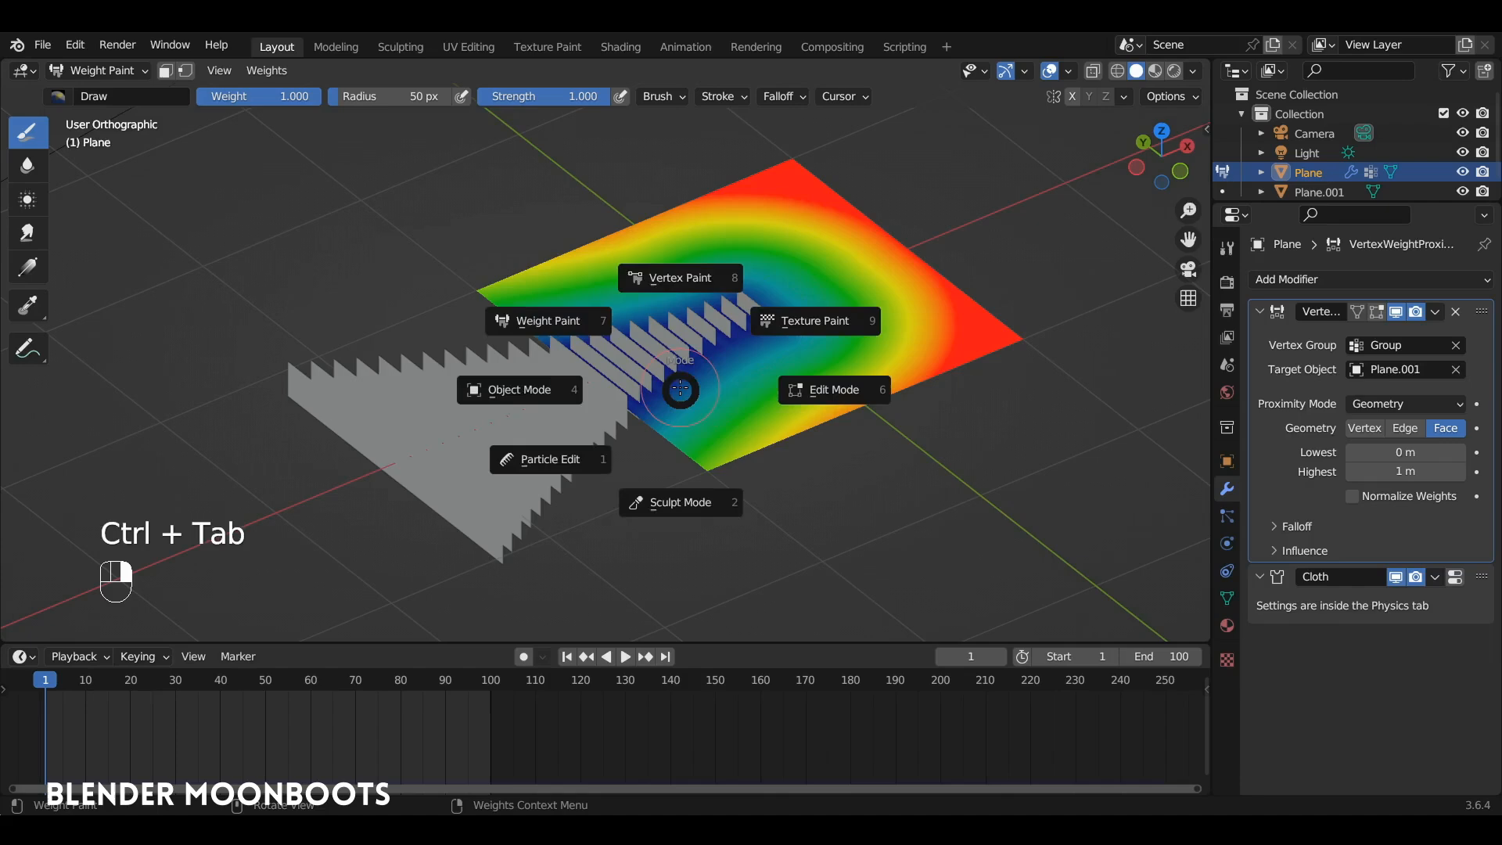
click(524, 389)
click(557, 396)
key(shift+space)
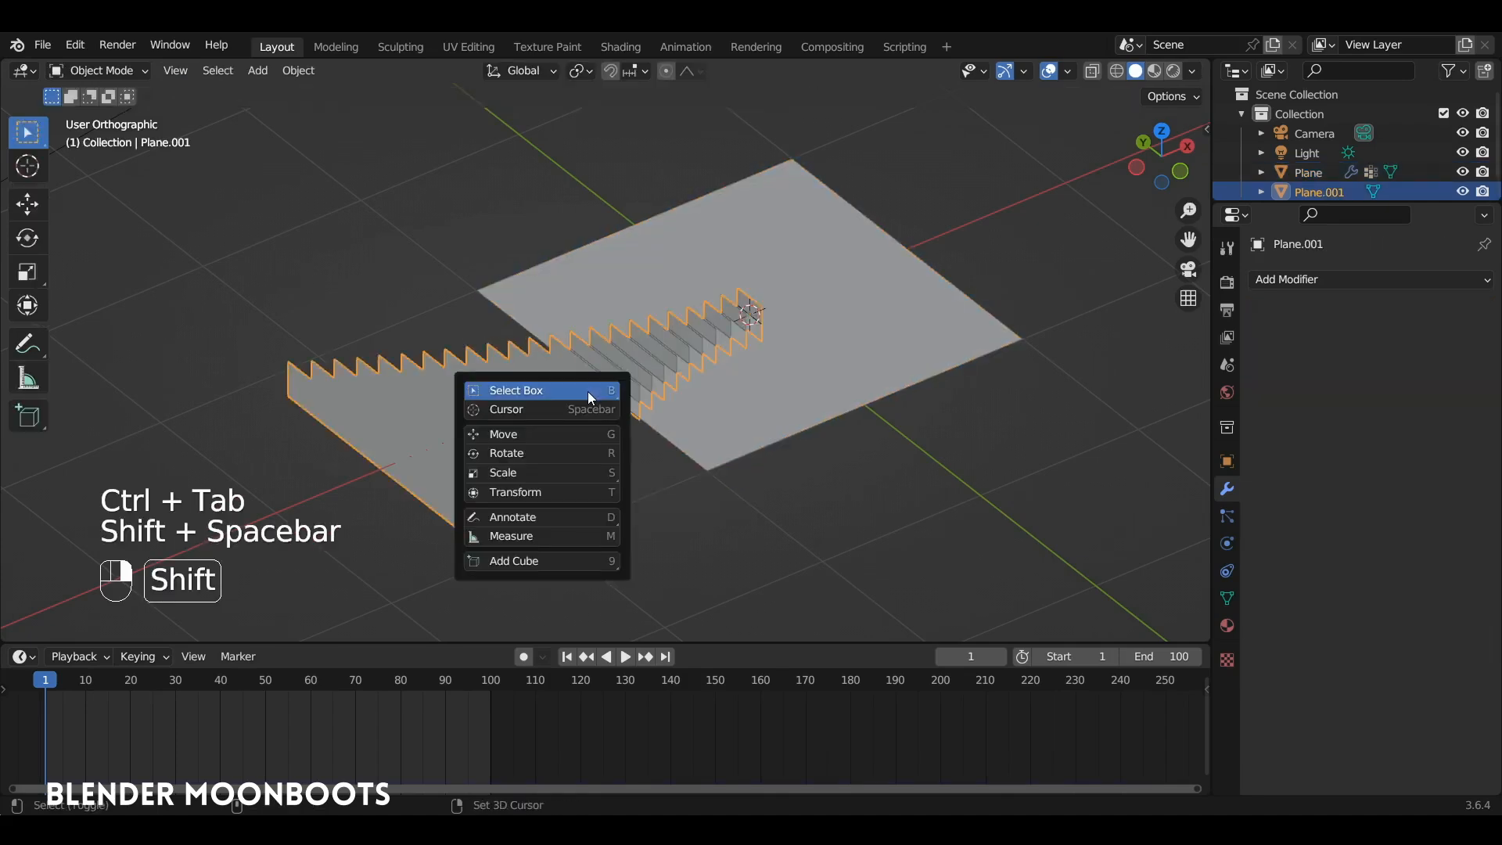
click(520, 429)
drag(604, 382, 418, 463)
Step: Select the cloth plane and examine its weights in Weight Paint mode with the wedge moved away
click(627, 307)
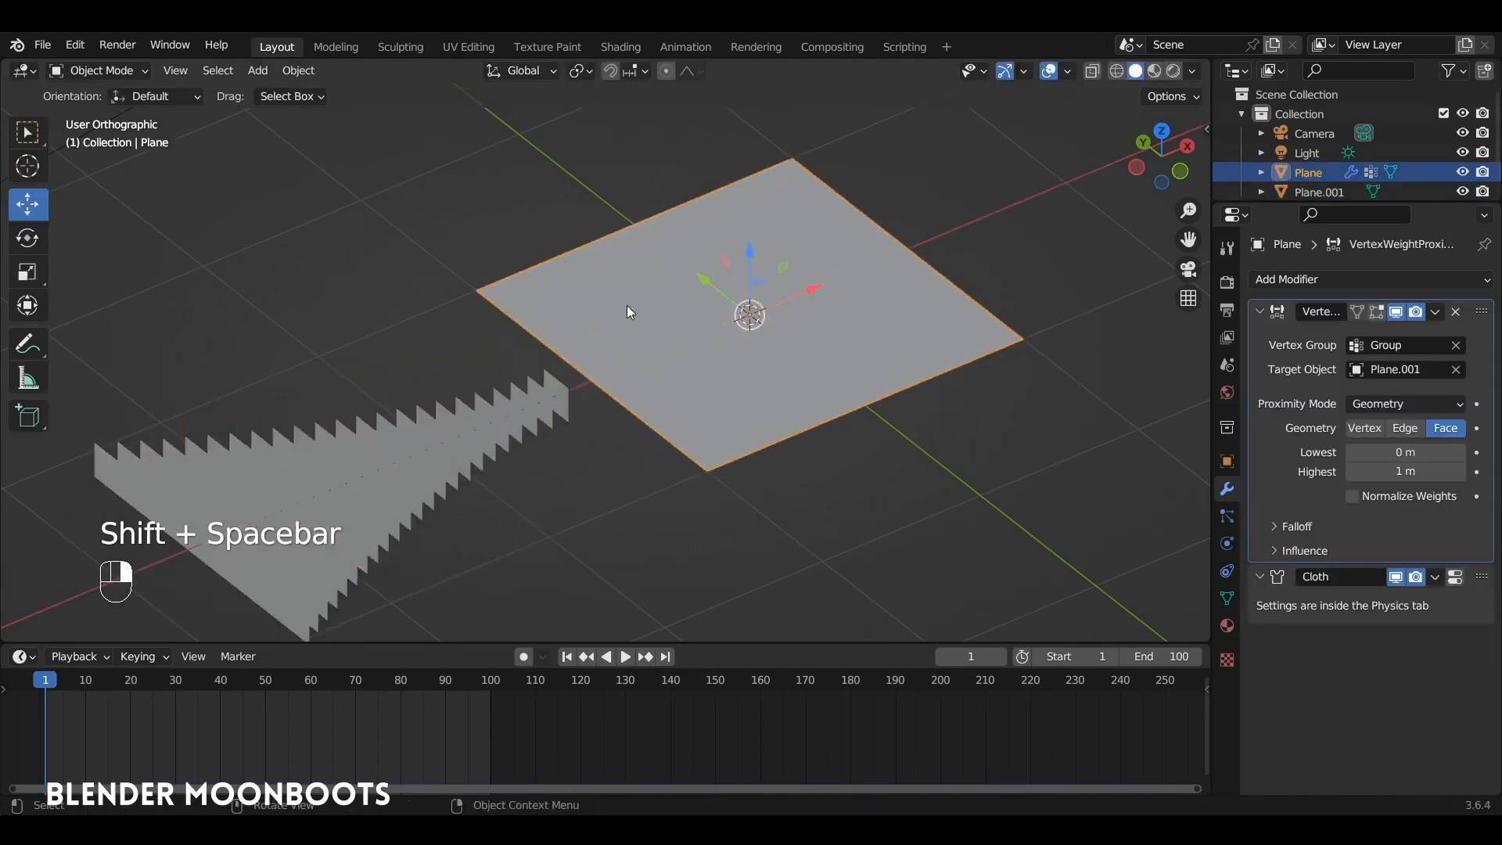
key(ctrl+Tab)
click(391, 173)
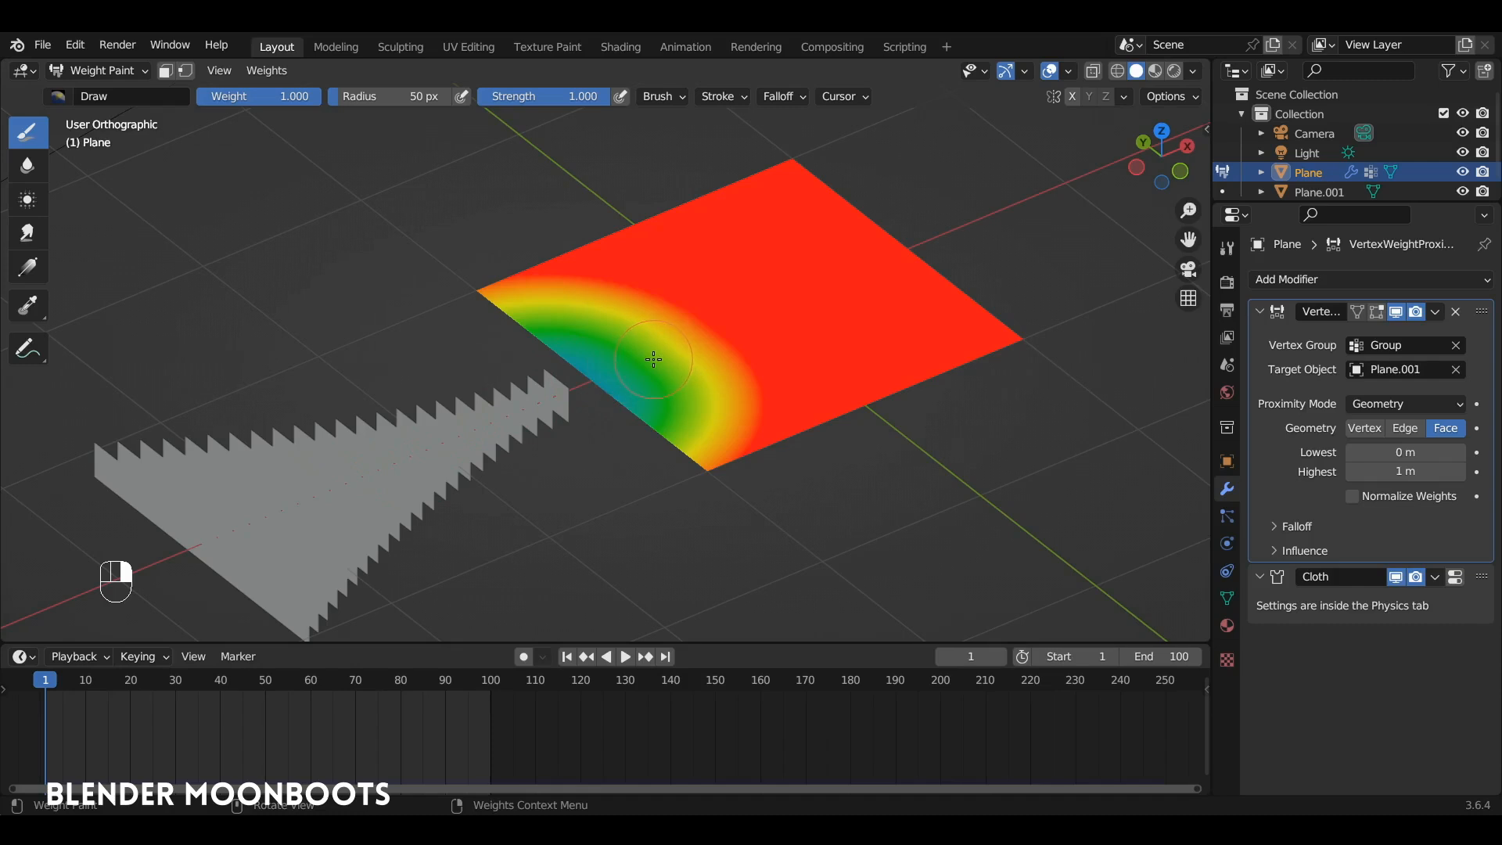
Step: Return to Object Mode and move the wedge-shaped row about 1.48 m along X, back over the cloth plane
key(ctrl)
key(ctrl+Tab)
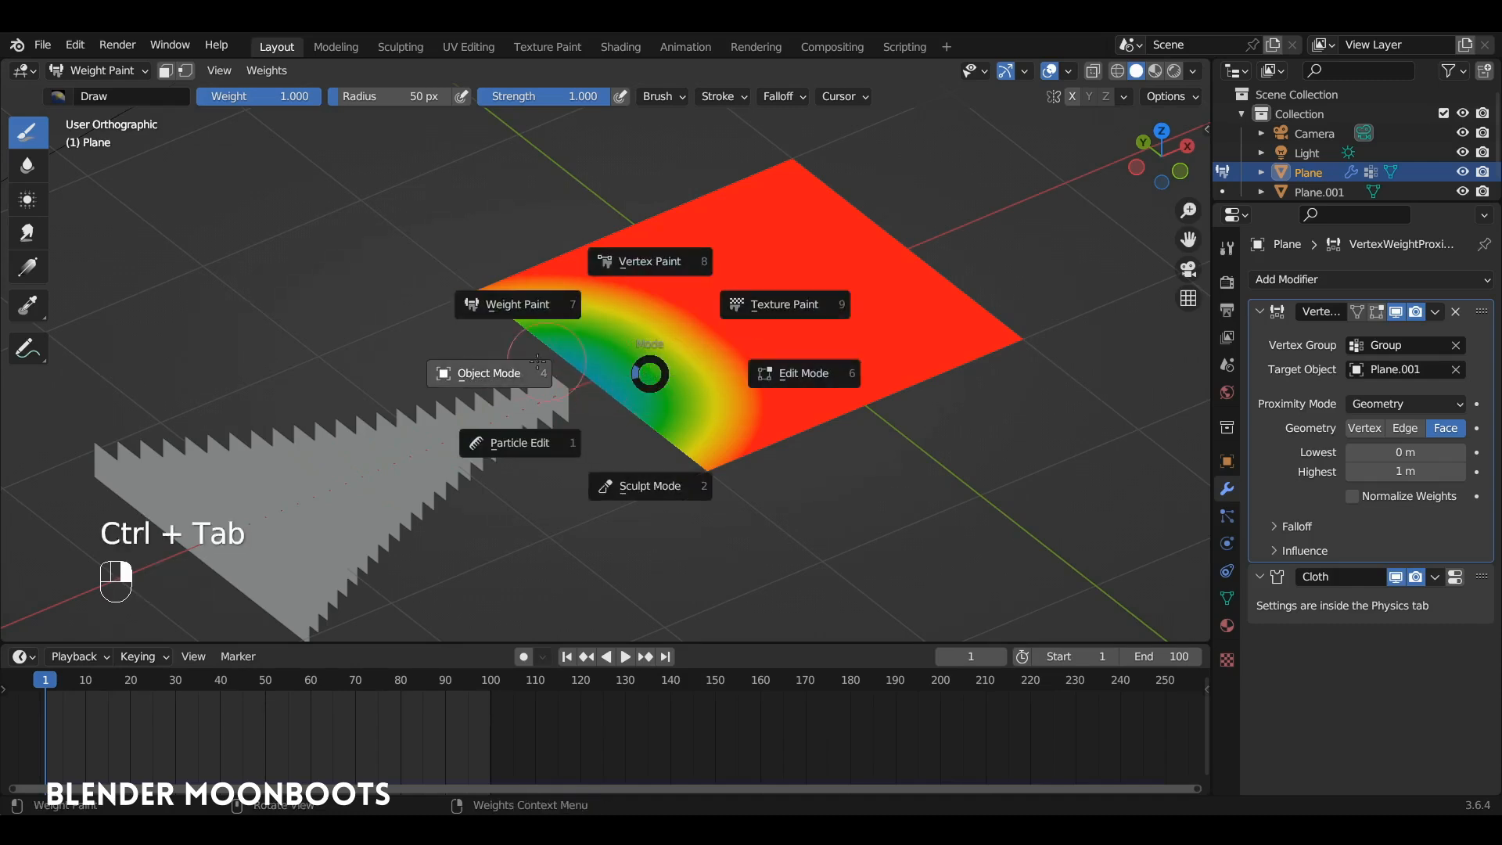
click(502, 374)
click(550, 395)
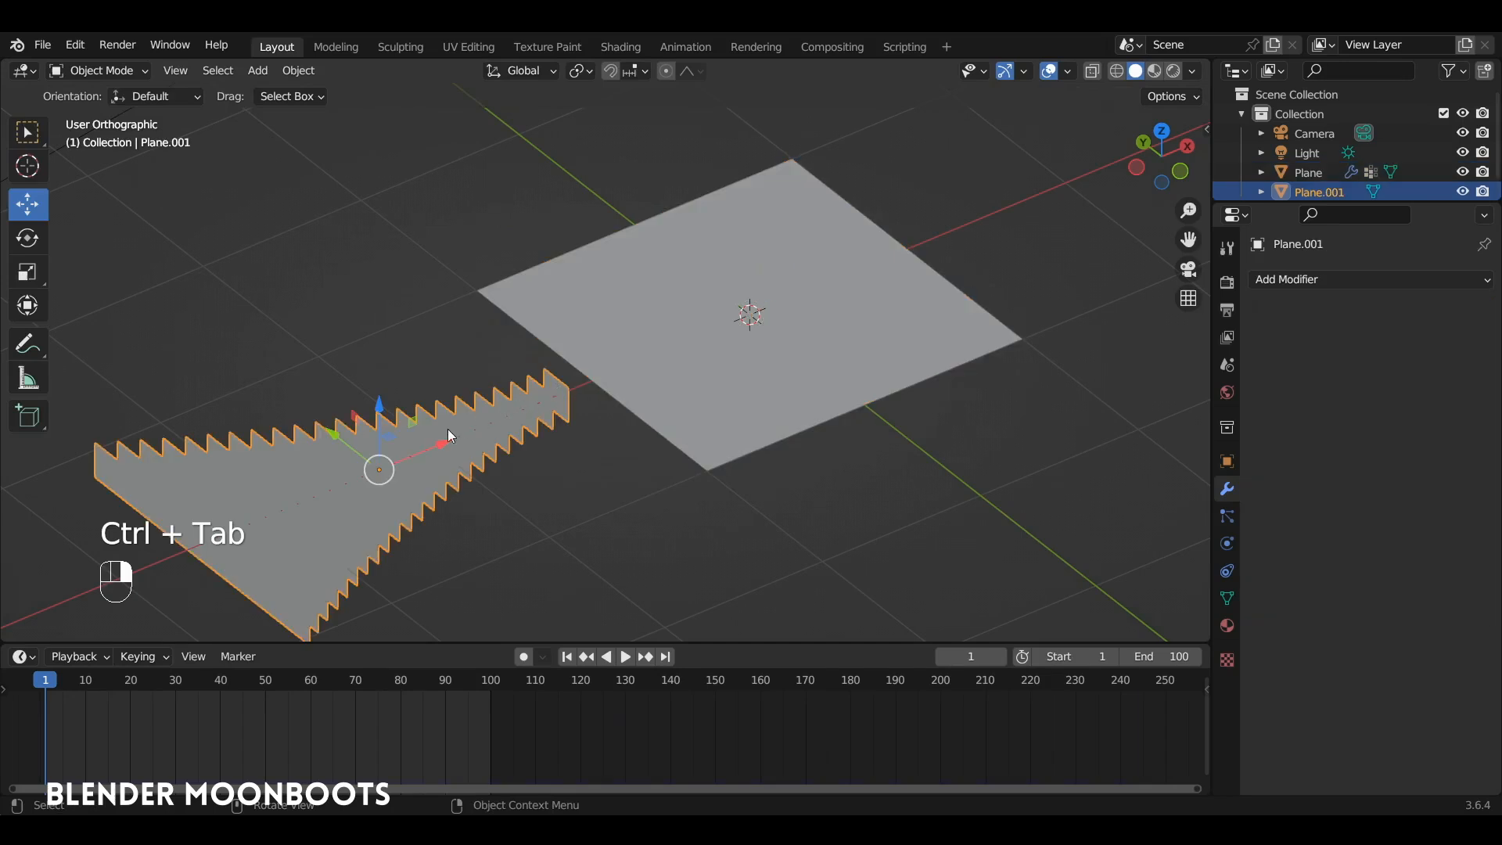
drag(449, 434, 704, 368)
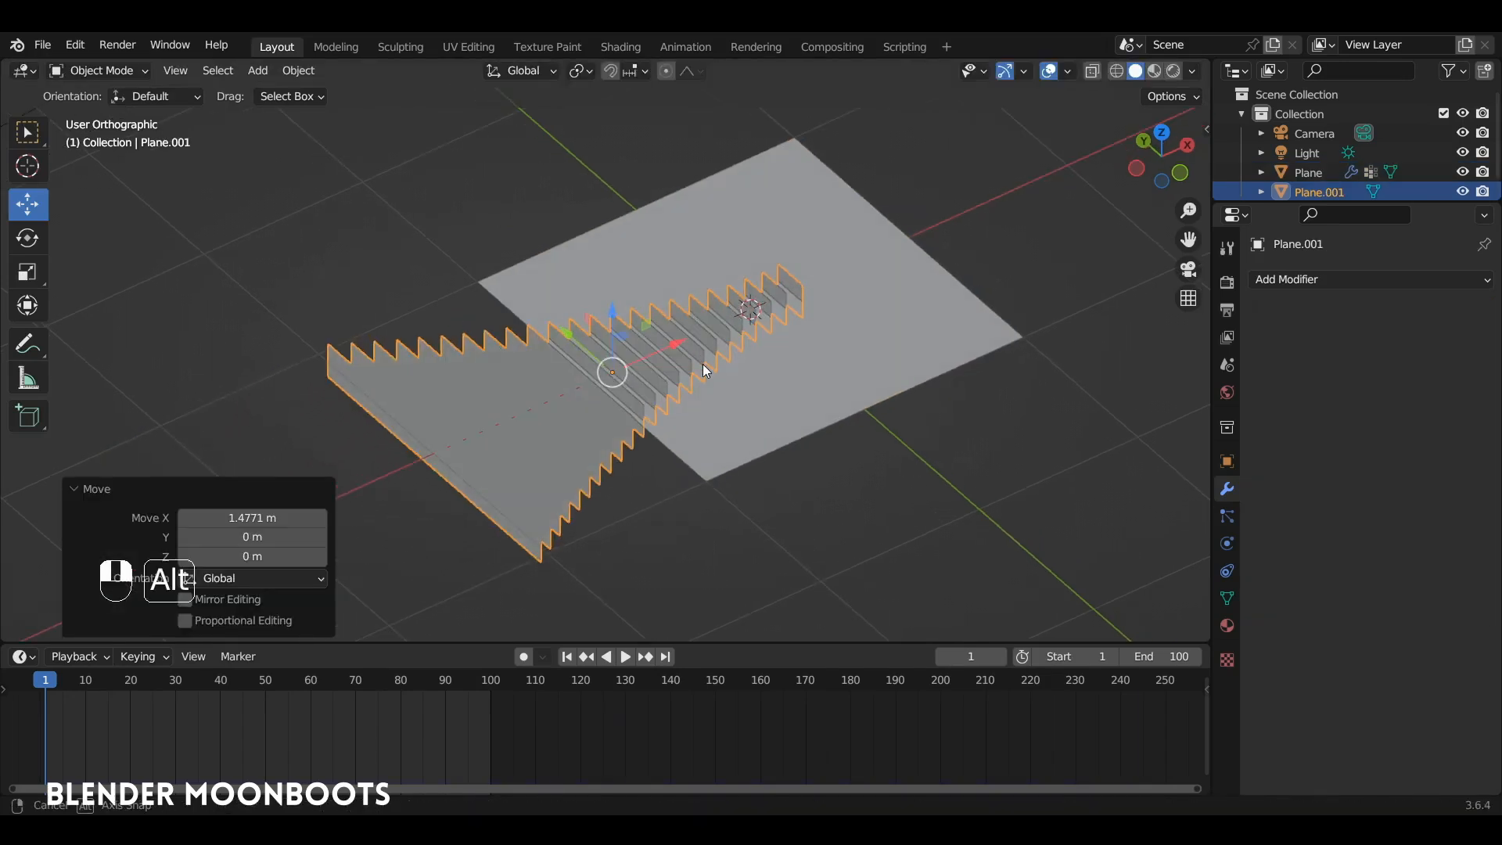
Step: Show the cloth plane in Weight Paint mode and set the proximity modifier's Lowest to 0.069 m and Highest to 0.38 m
click(846, 320)
key(ctrl+Tab)
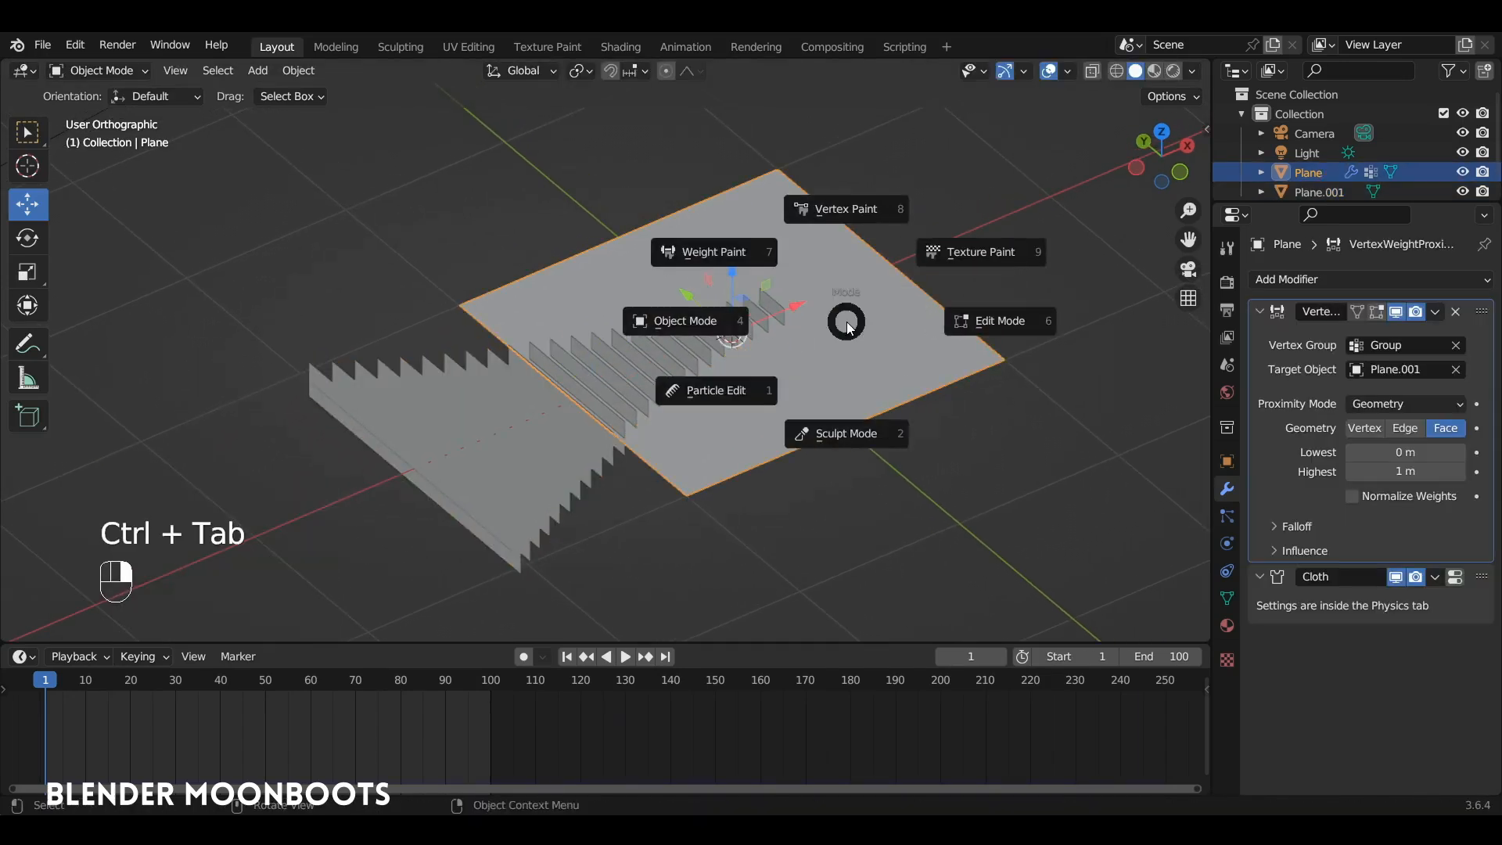
click(738, 256)
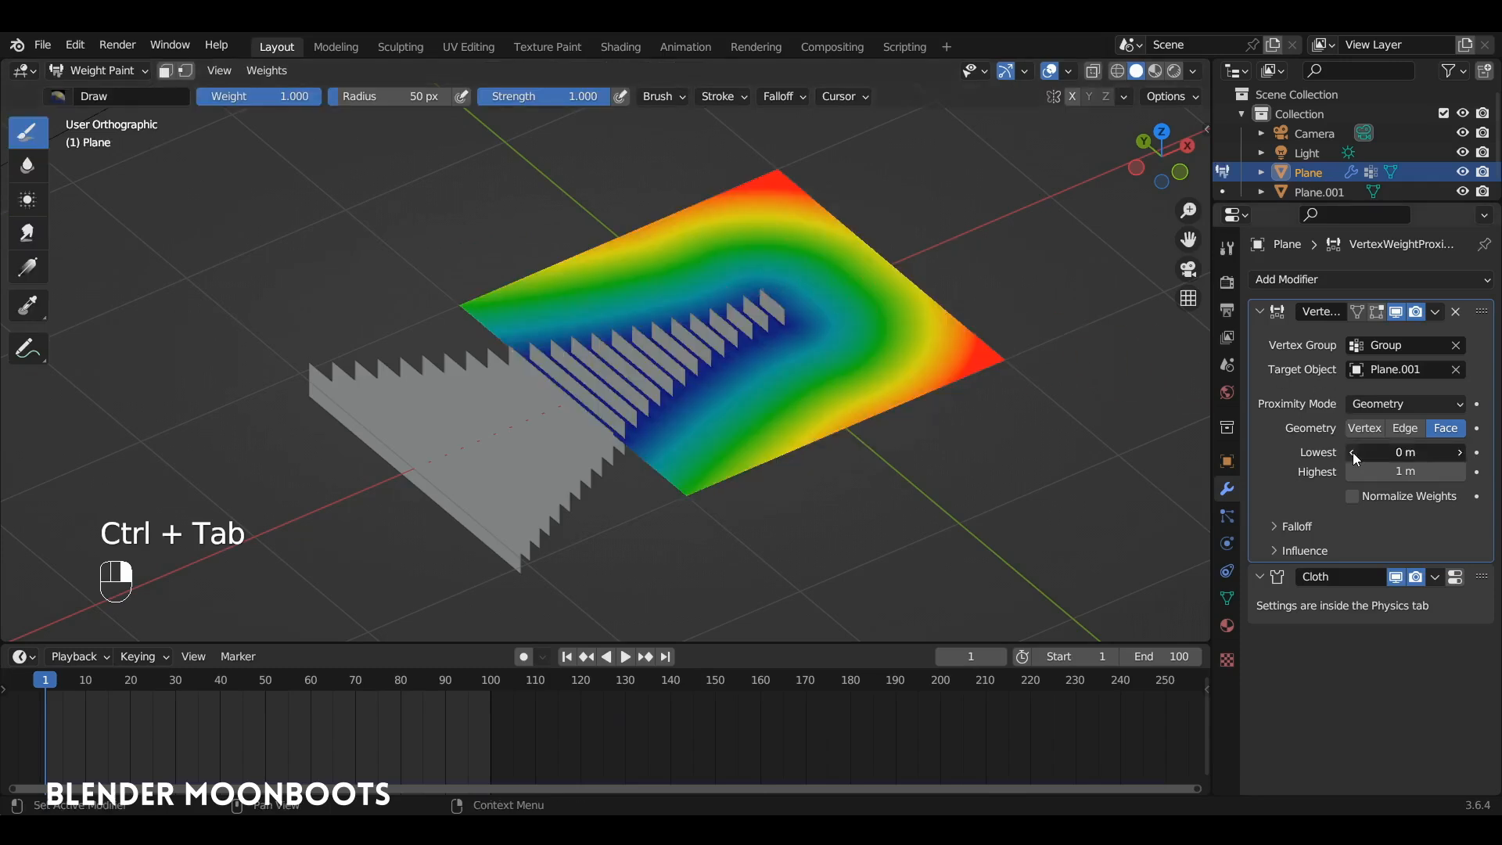
mouse_move(1353, 452)
mouse_down()
mouse_move(1382, 453)
mouse_move(1340, 458)
mouse_move(1377, 472)
mouse_move(1336, 475)
mouse_up()
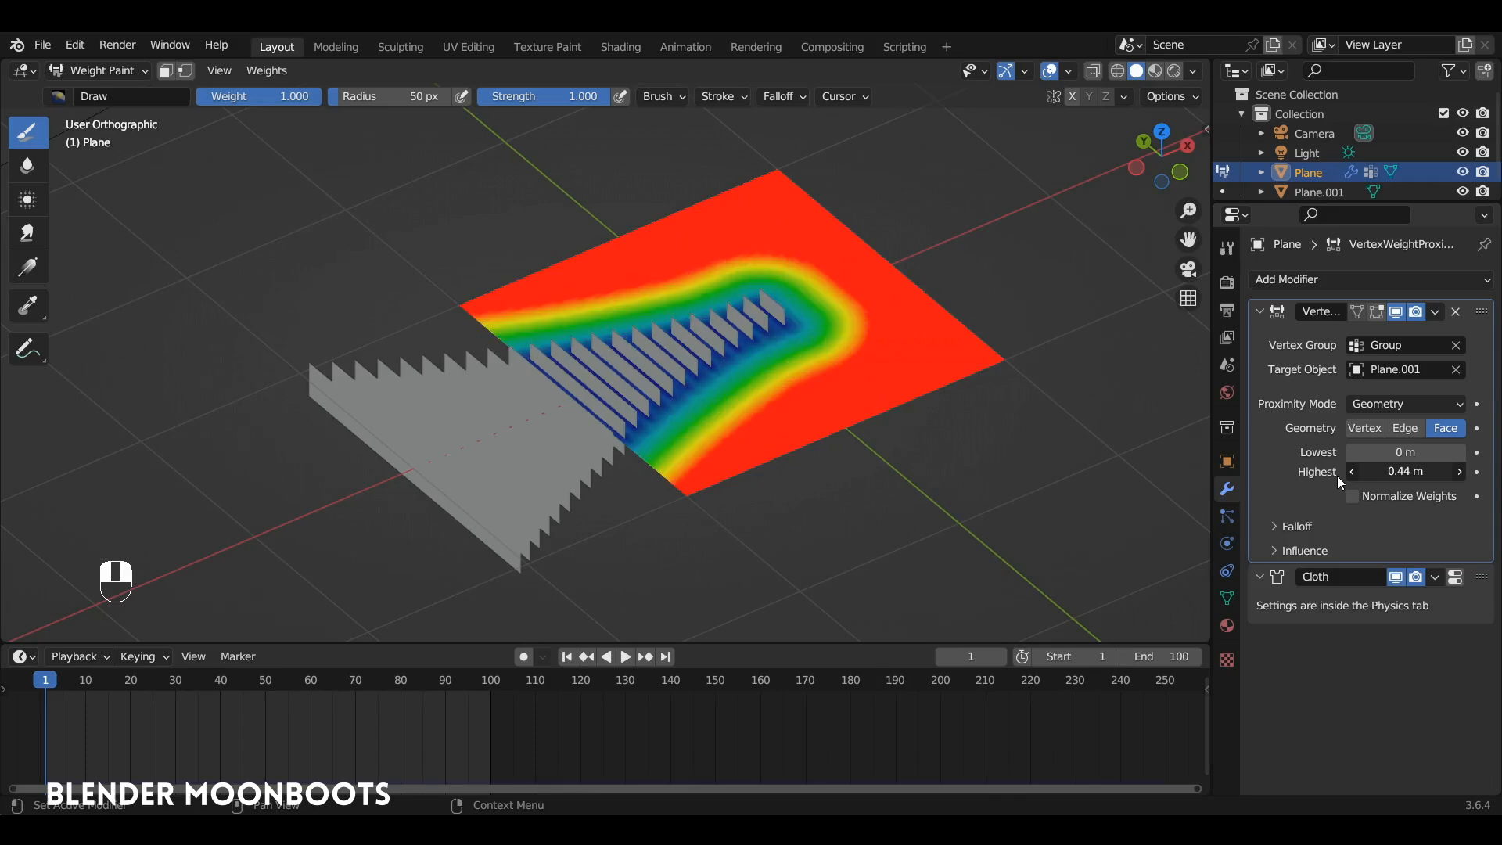
mouse_move(885, 382)
alt+mouse_down()
mouse_move(821, 250)
mouse_move(886, 363)
mouse_move(856, 347)
mouse_move(818, 368)
alt+mouse_up()
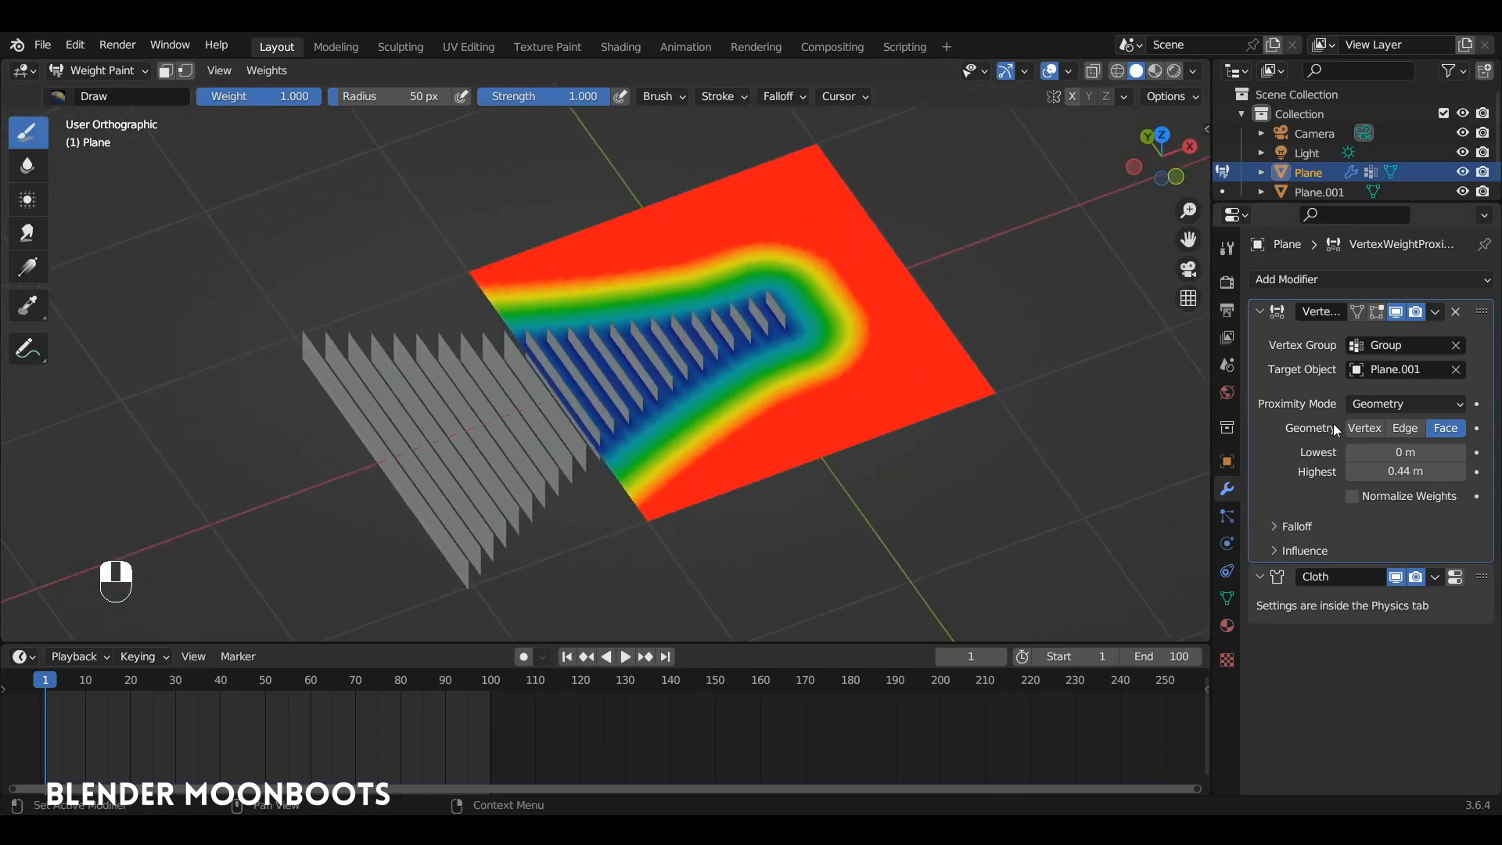
mouse_move(1355, 454)
mouse_down()
mouse_move(1373, 451)
mouse_move(1330, 462)
mouse_up()
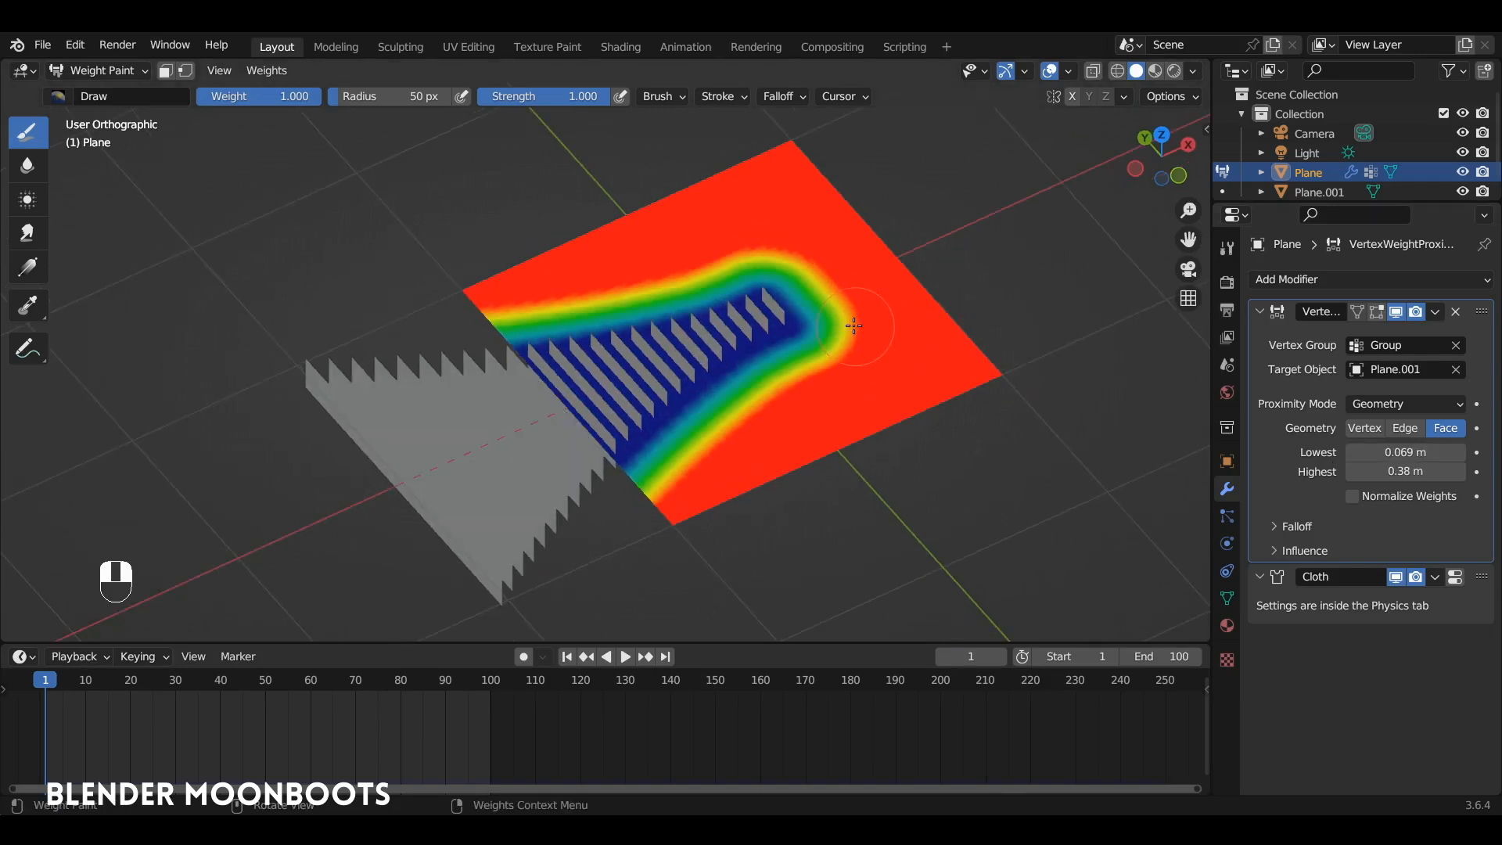
alt+drag(841, 343, 830, 318)
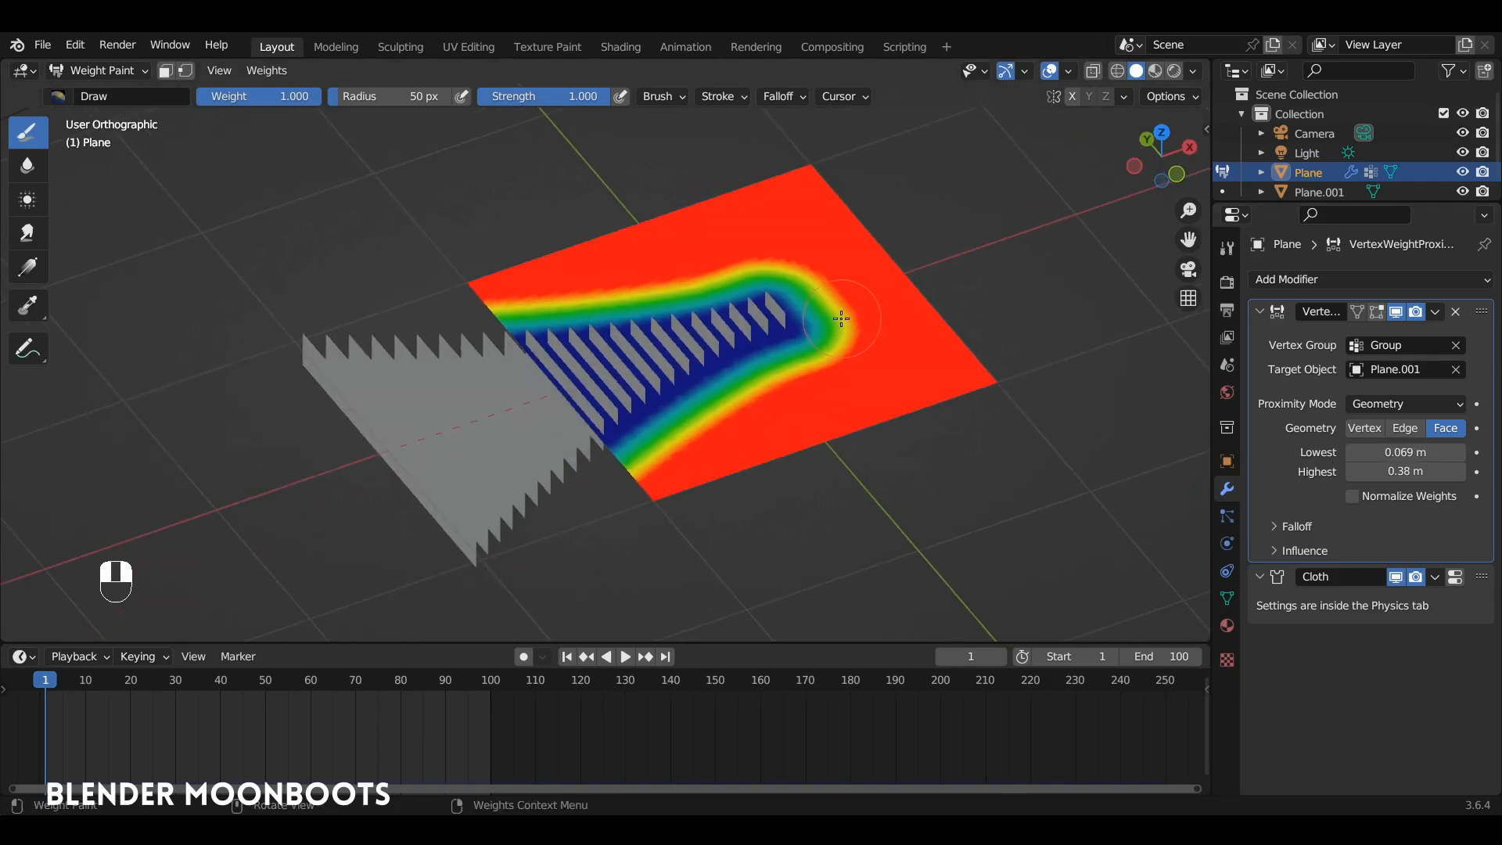
Step: Return to Object Mode, play the cloth simulation to about frame 48, and examine the tear from several angles
key(ctrl+Tab)
click(711, 336)
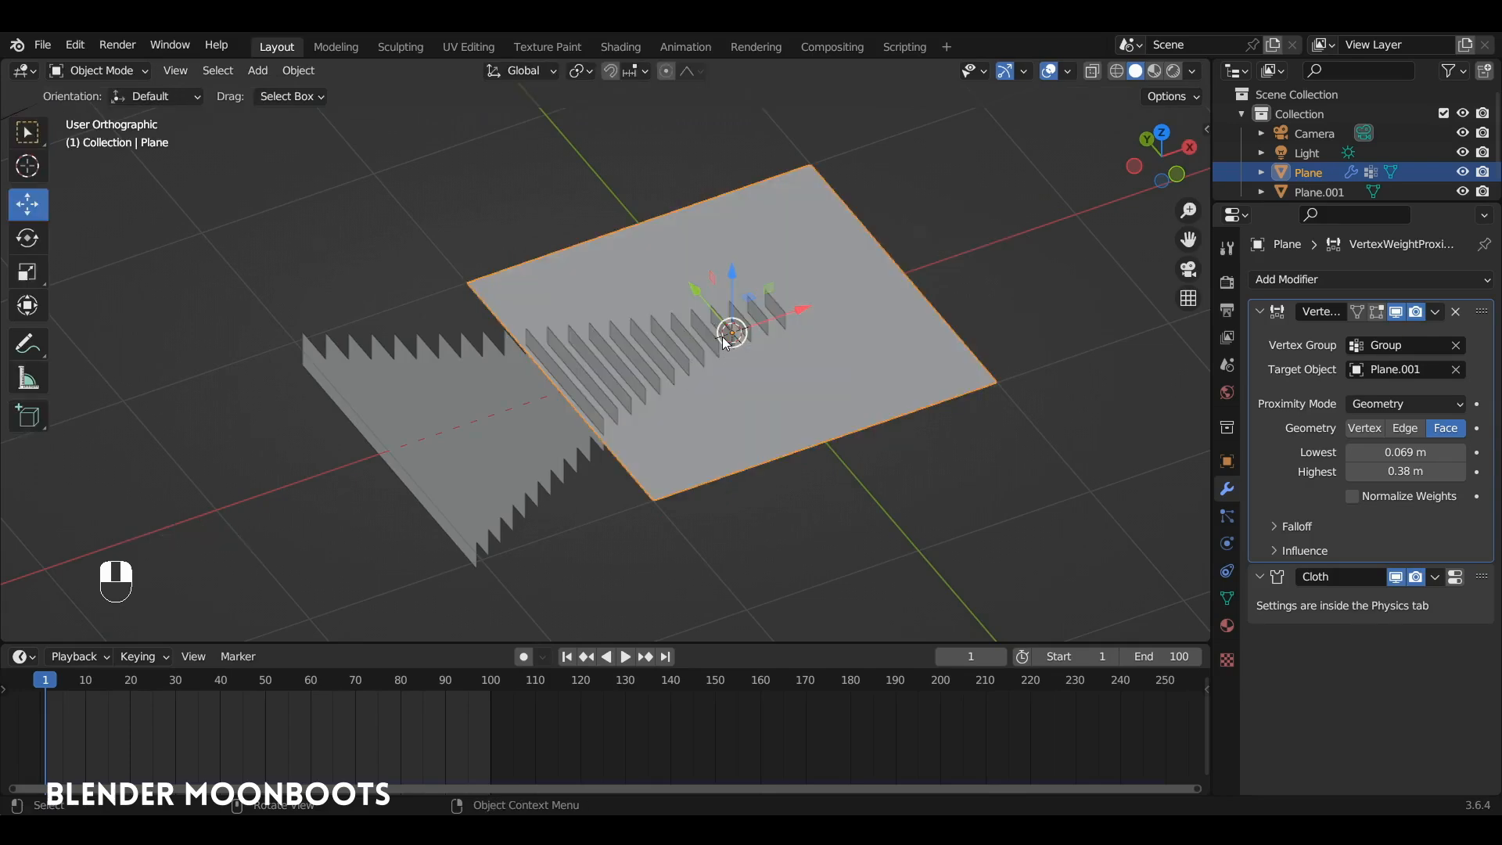
key(space)
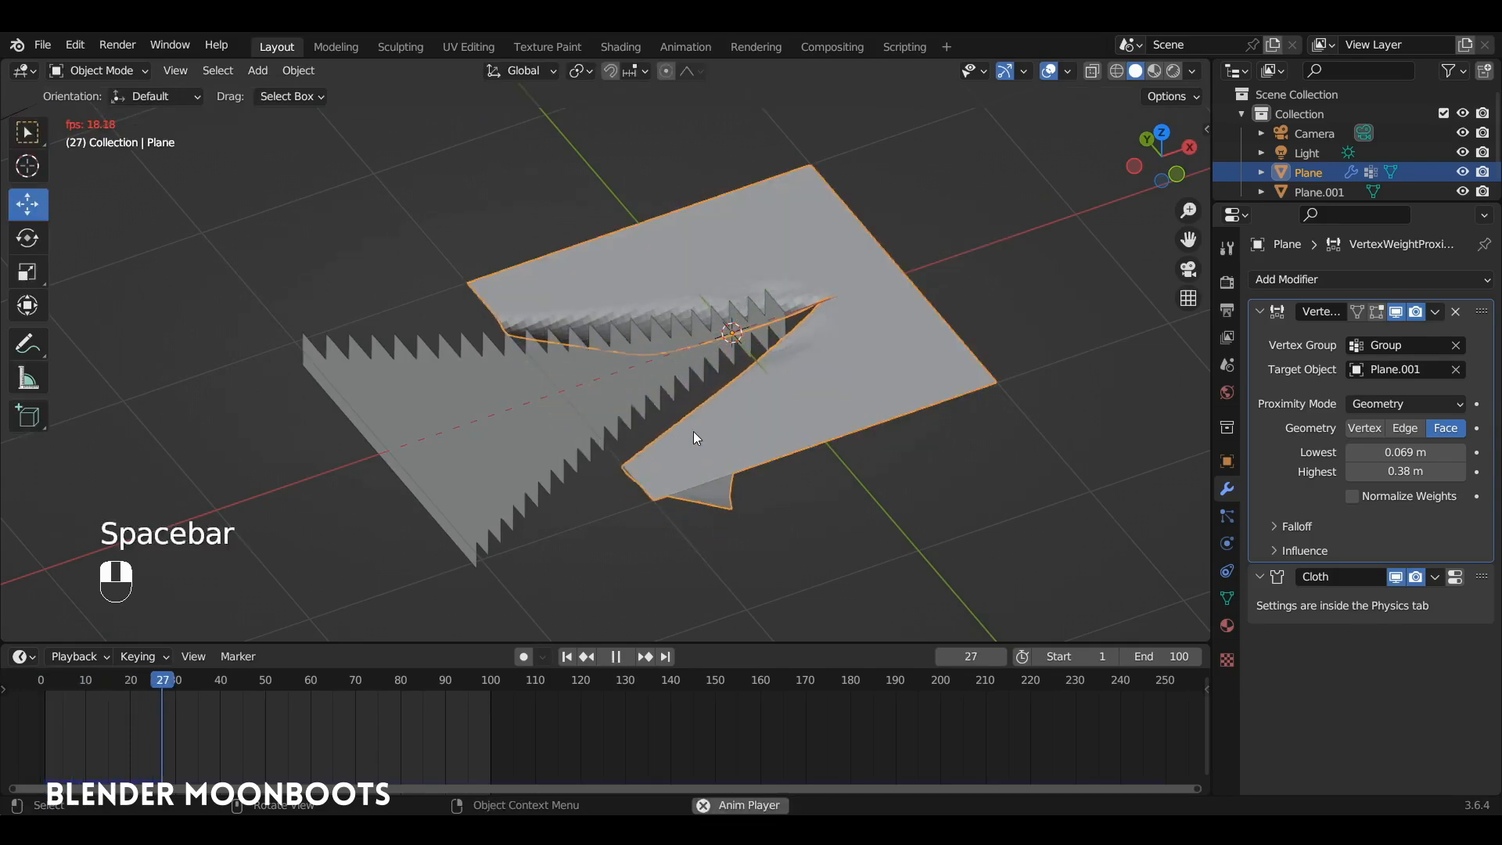
key(space)
alt+middle_drag(730, 400, 758, 337)
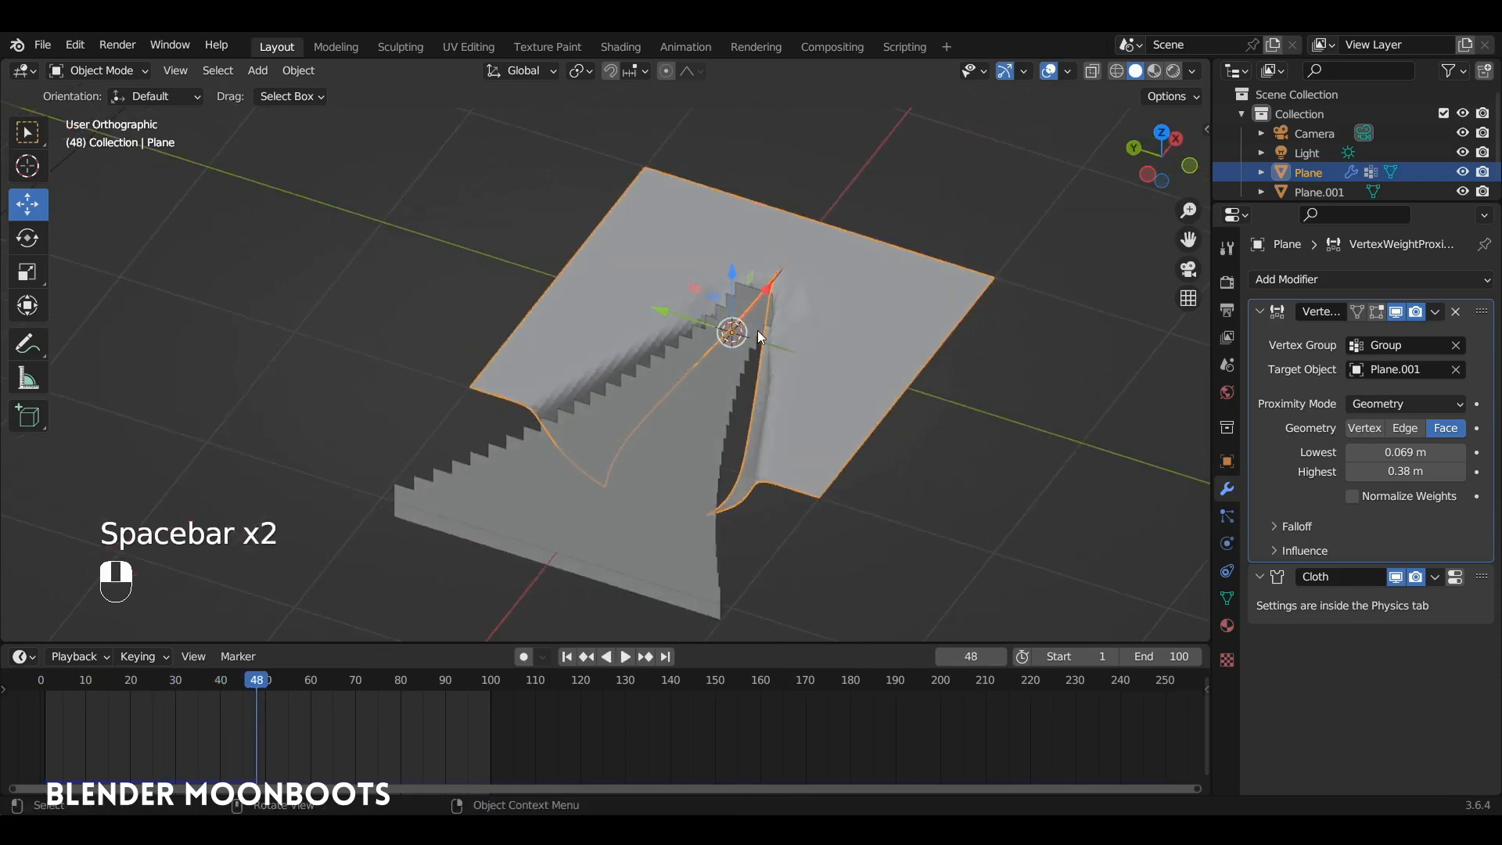
alt+middle_drag(768, 476, 595, 470)
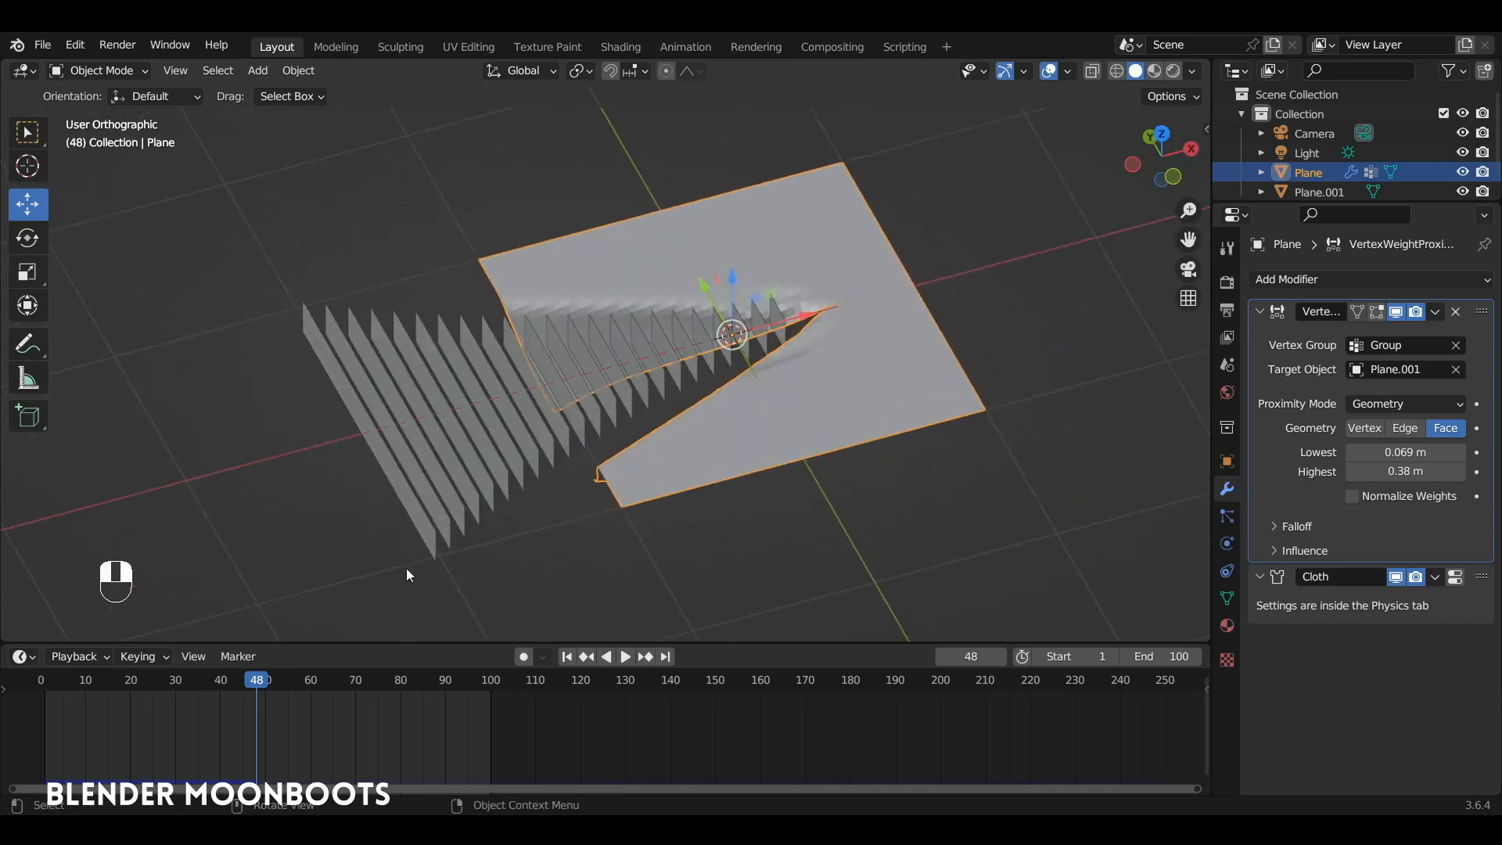
Step: At frame 1, move the wedge-shaped row along X clear of the cloth and insert a Location, Rotation & Scale keyframe
drag(247, 682, 44, 696)
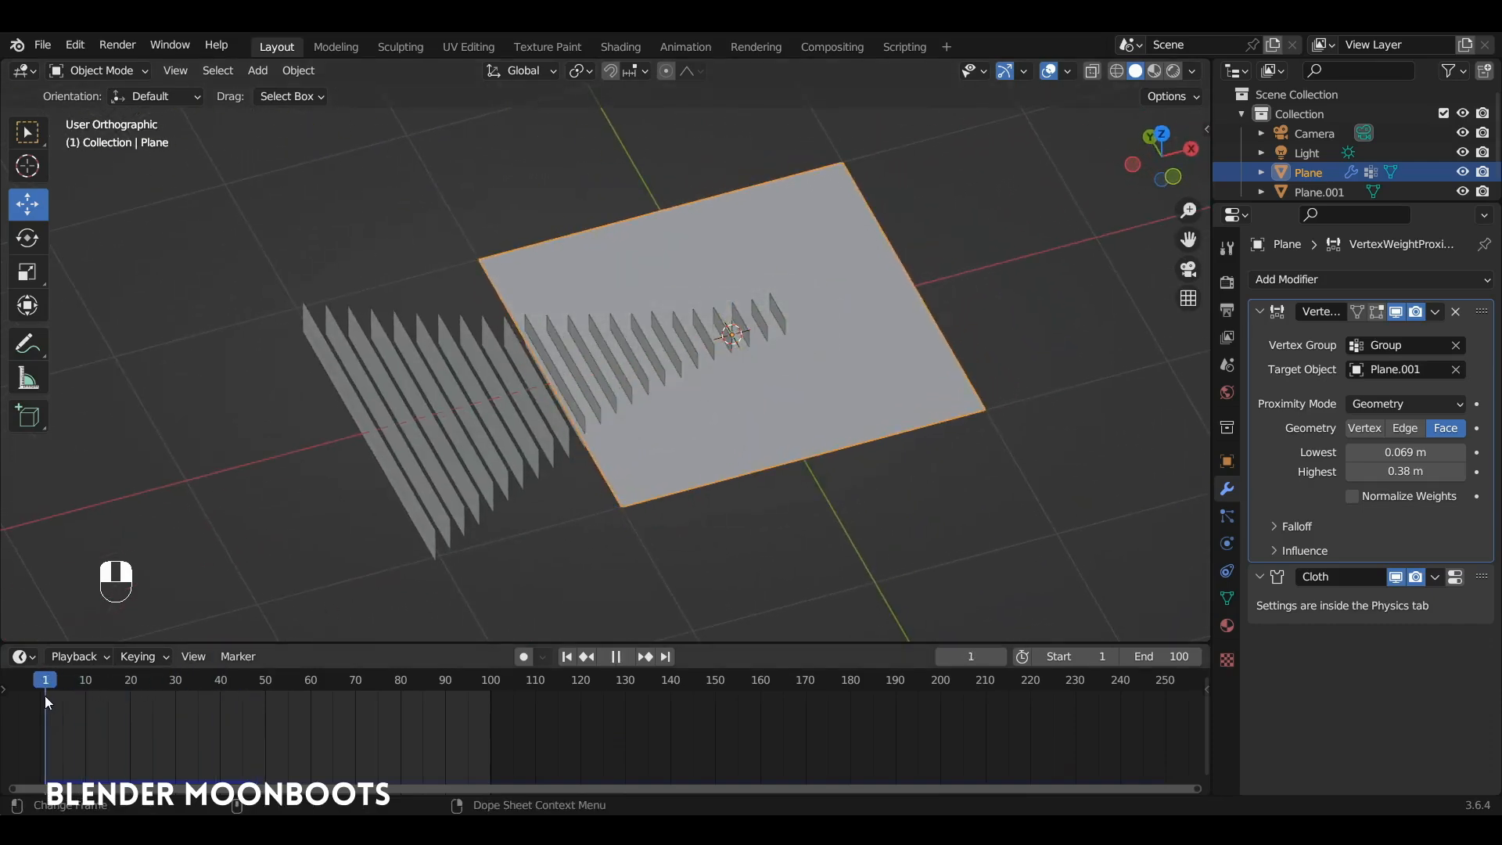
click(538, 405)
alt+shift+drag(540, 406, 566, 433)
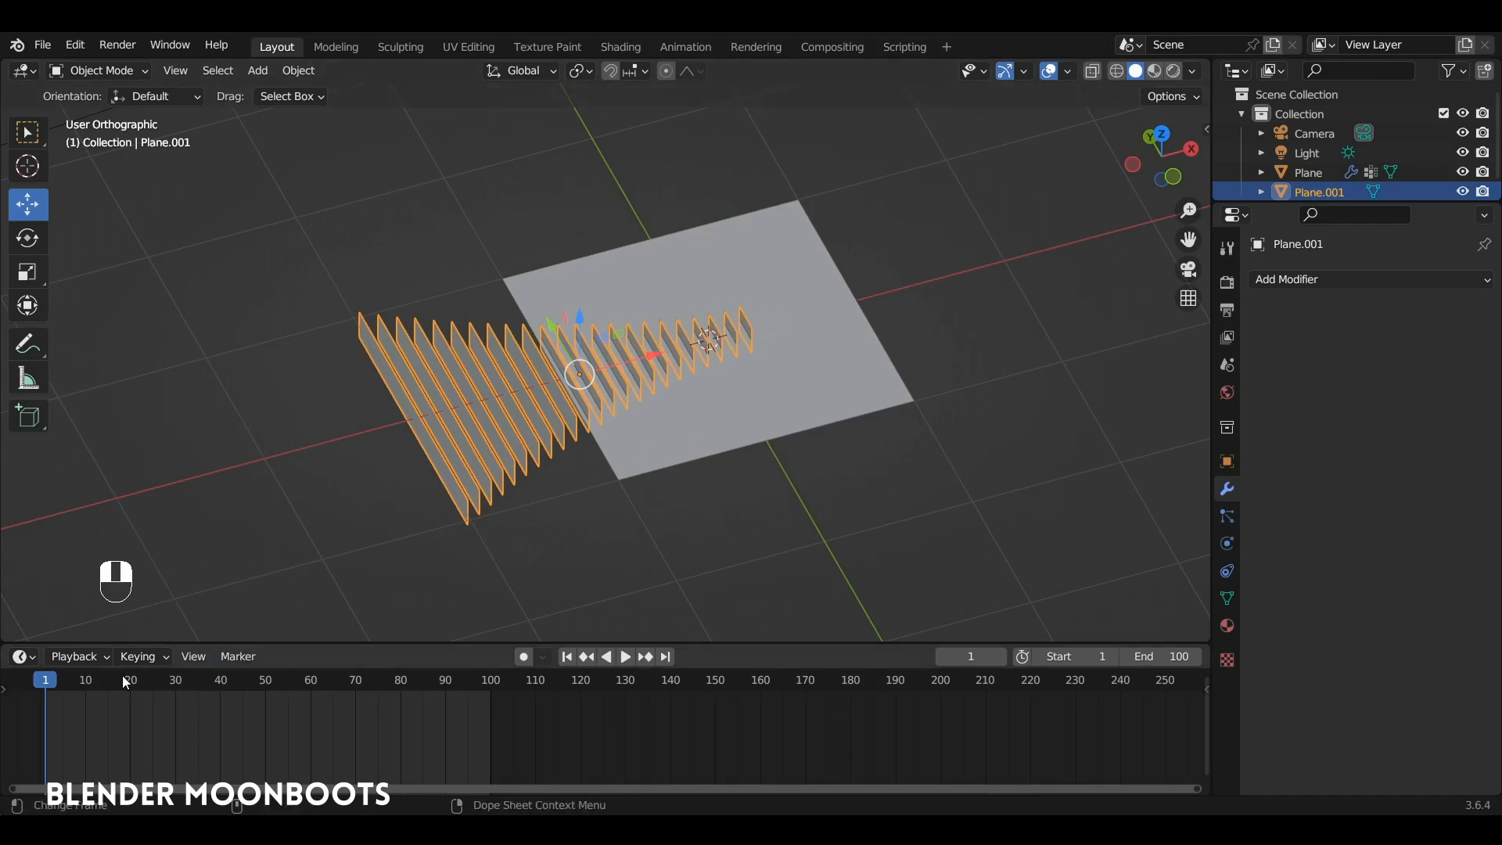
drag(666, 356, 351, 448)
key(i)
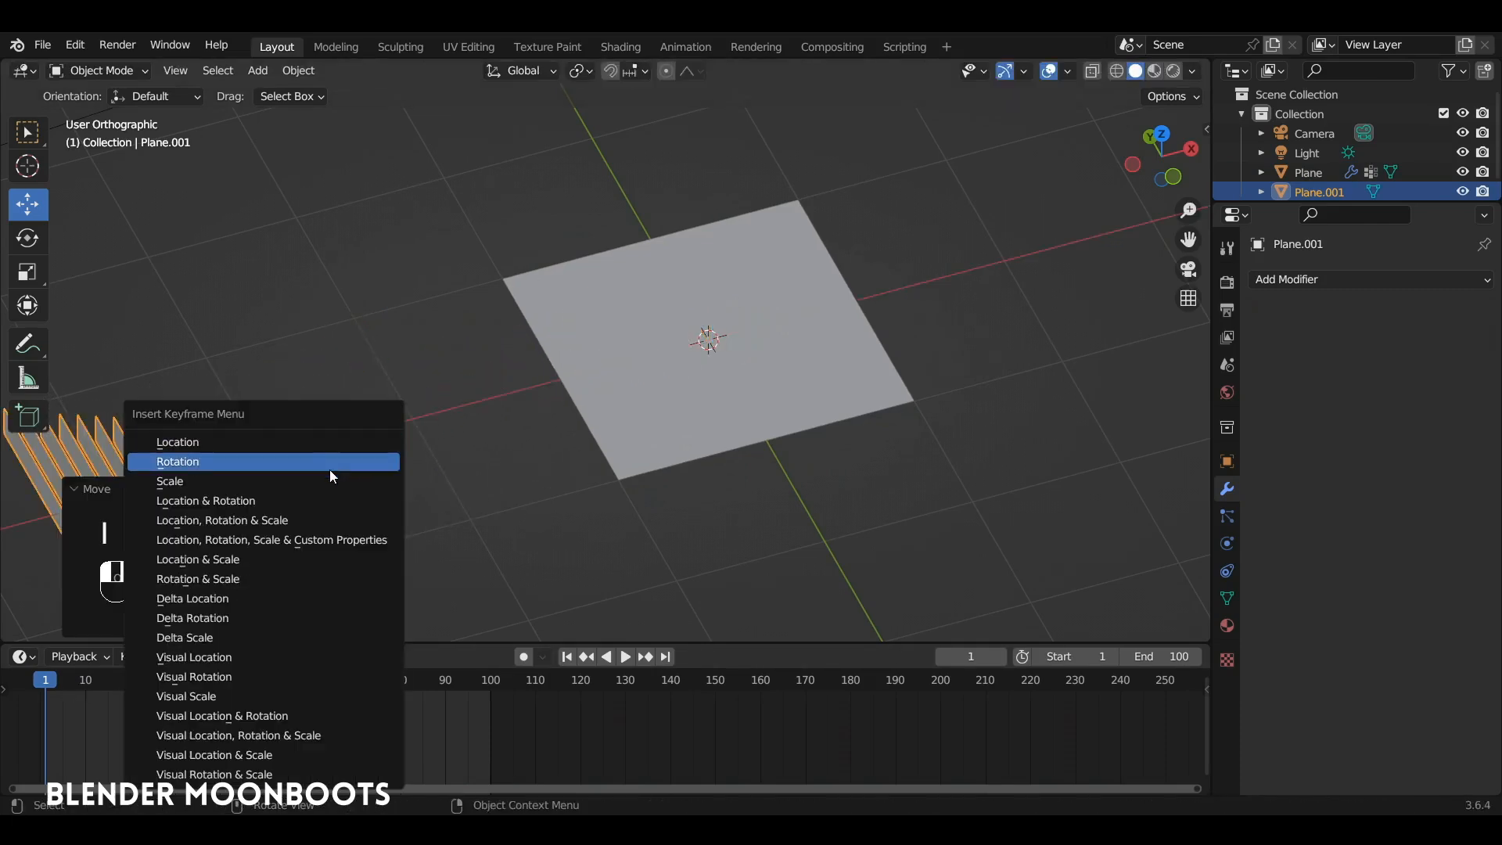
click(326, 518)
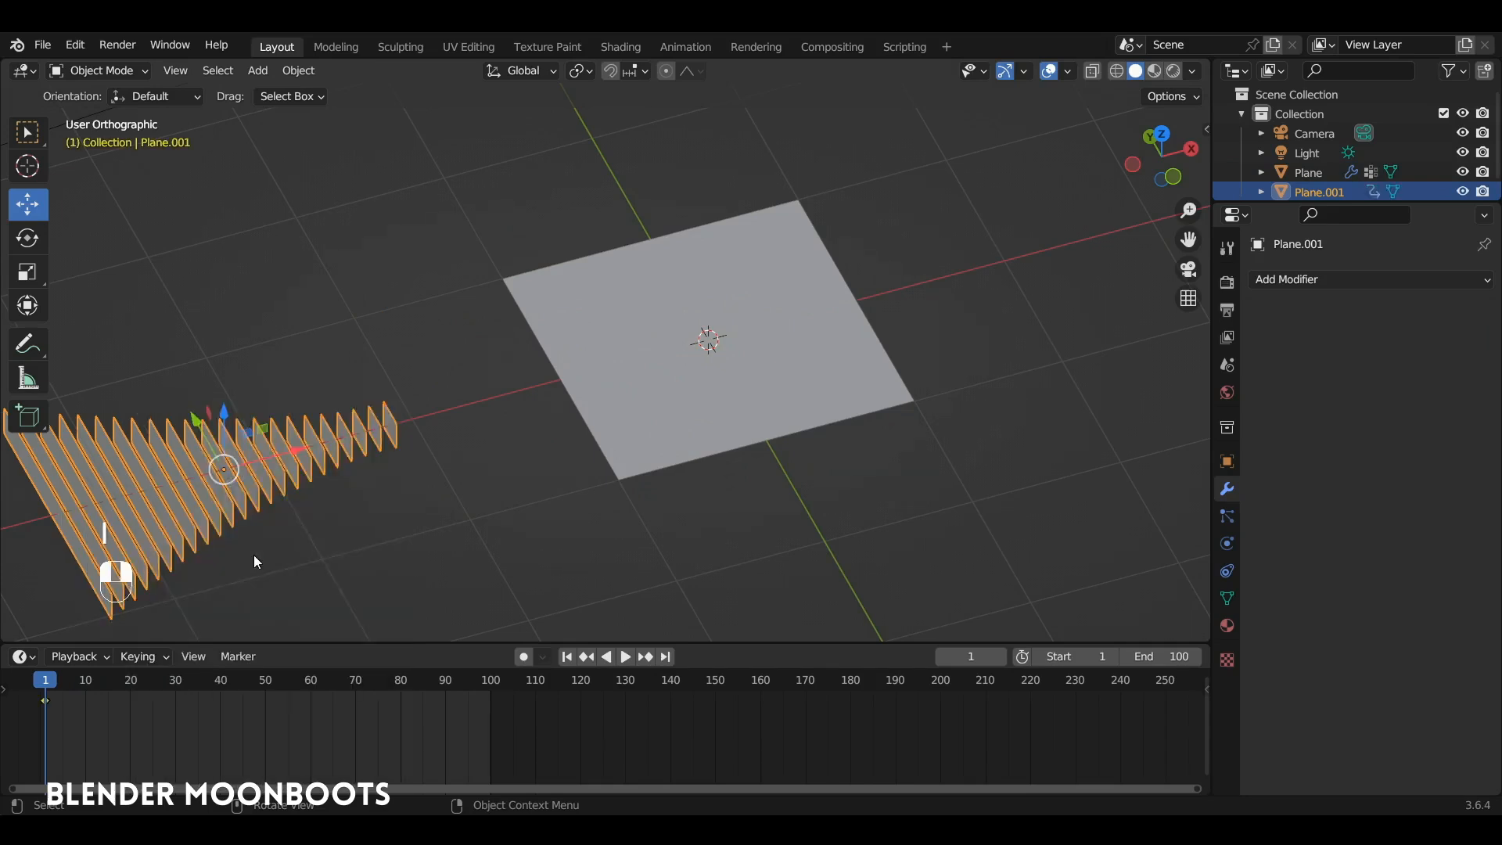
Step: At frame 50, move the wedge-shaped row about 2.51 m along X into the cloth and insert a Location, Rotation & Scale keyframe
drag(94, 686, 272, 686)
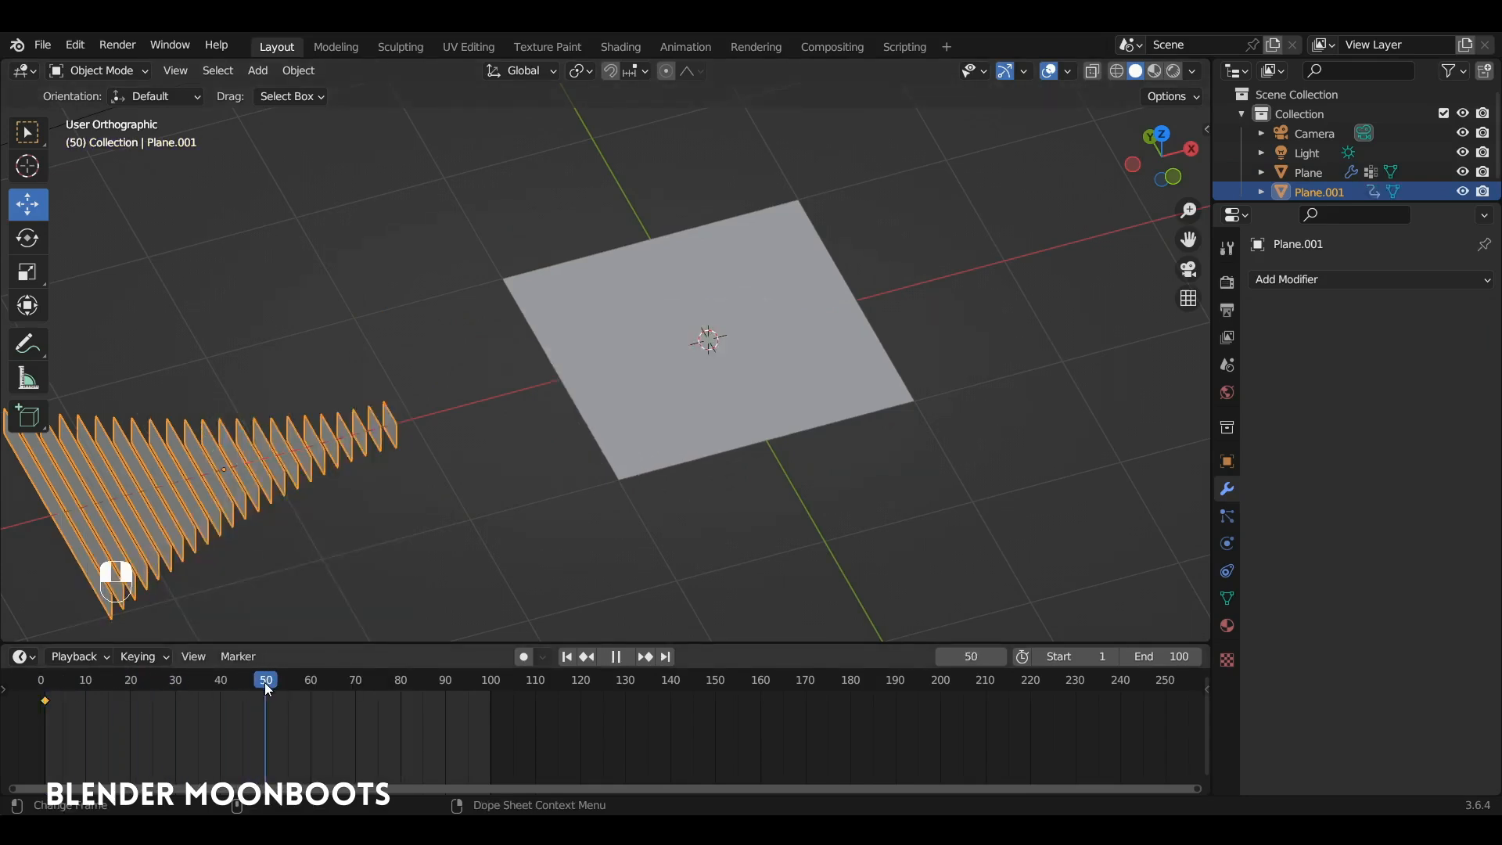
drag(295, 452, 676, 353)
key(i)
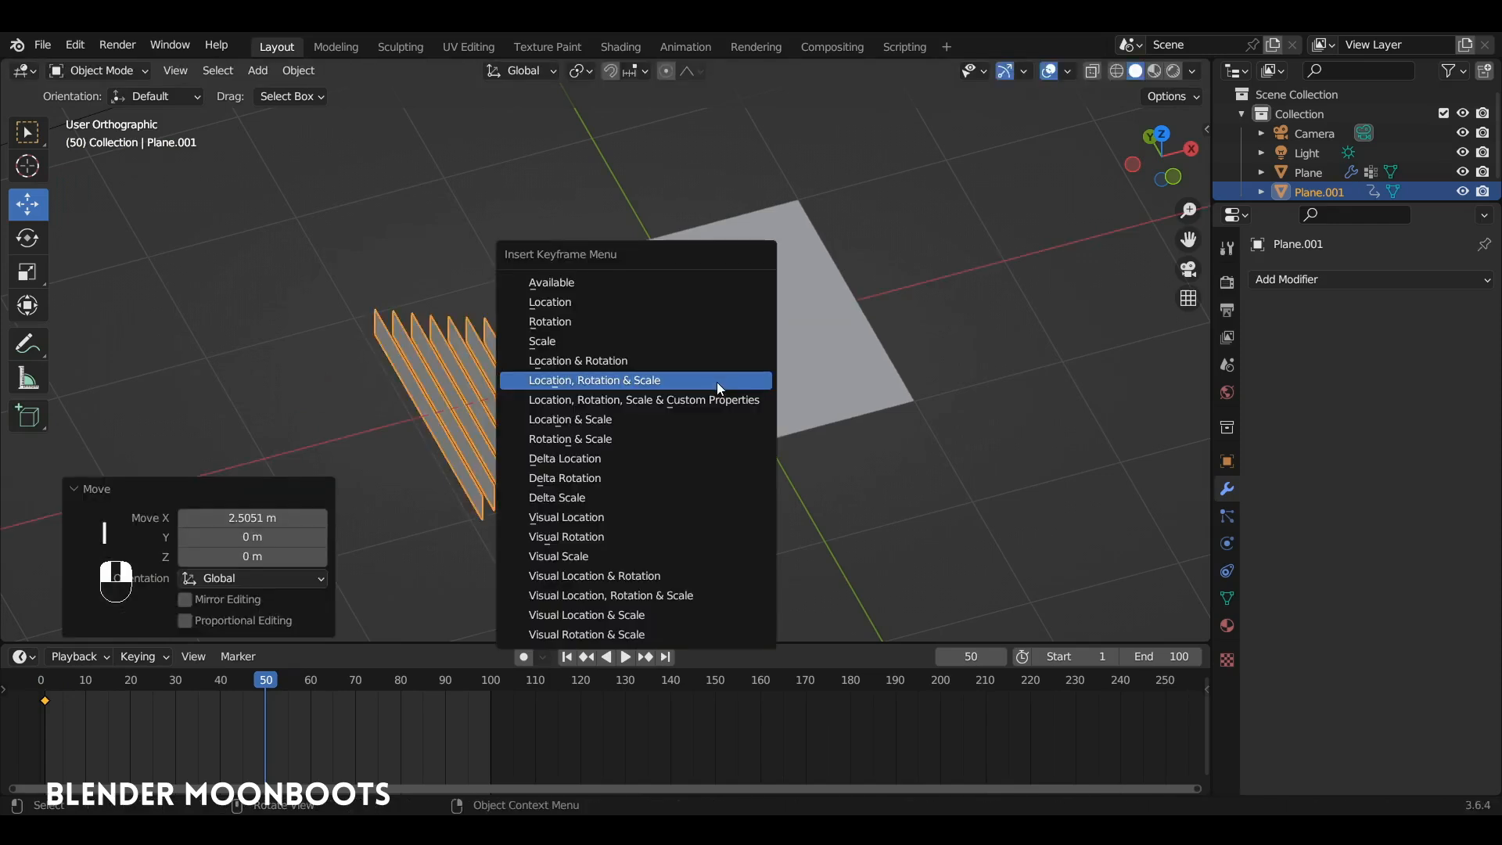
click(712, 381)
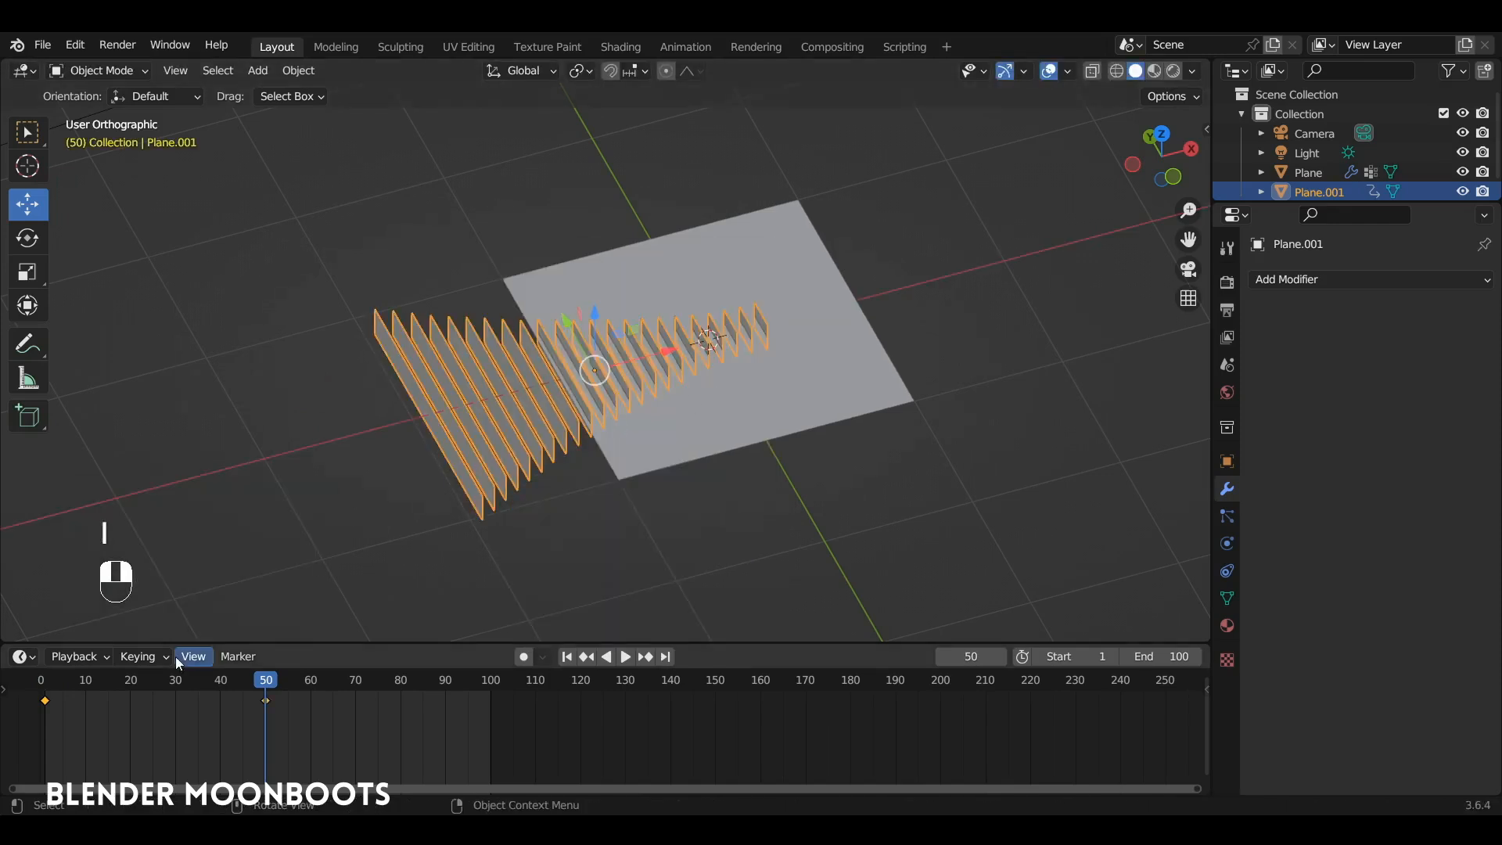
Step: Replay the cloth simulation from the start and examine the tear opening along the moving wedge from several angles
drag(71, 685, 47, 687)
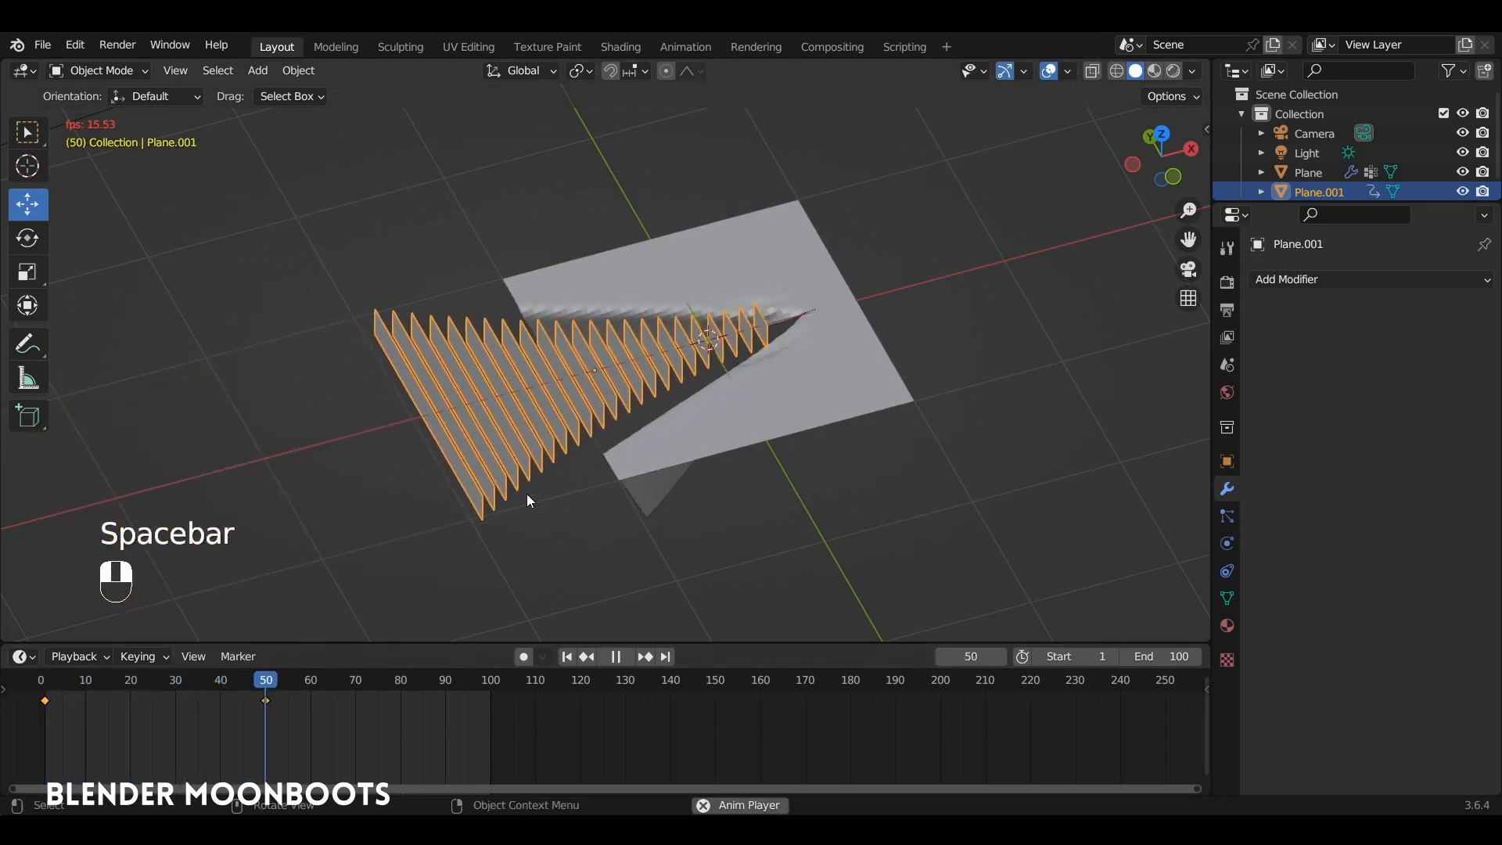
alt+drag(899, 410, 676, 317)
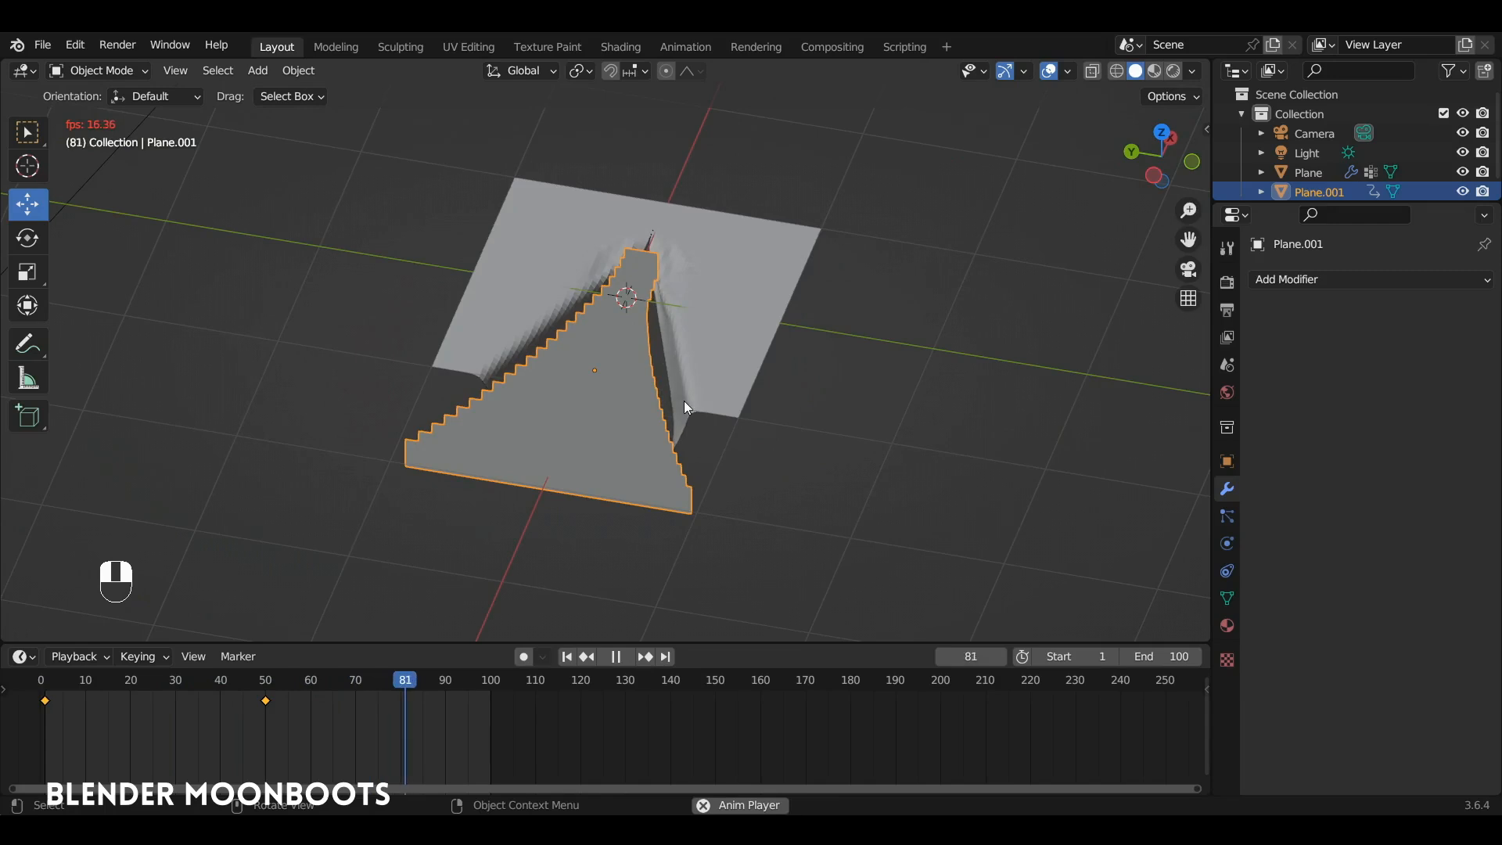
key(space)
click(50, 689)
key(space)
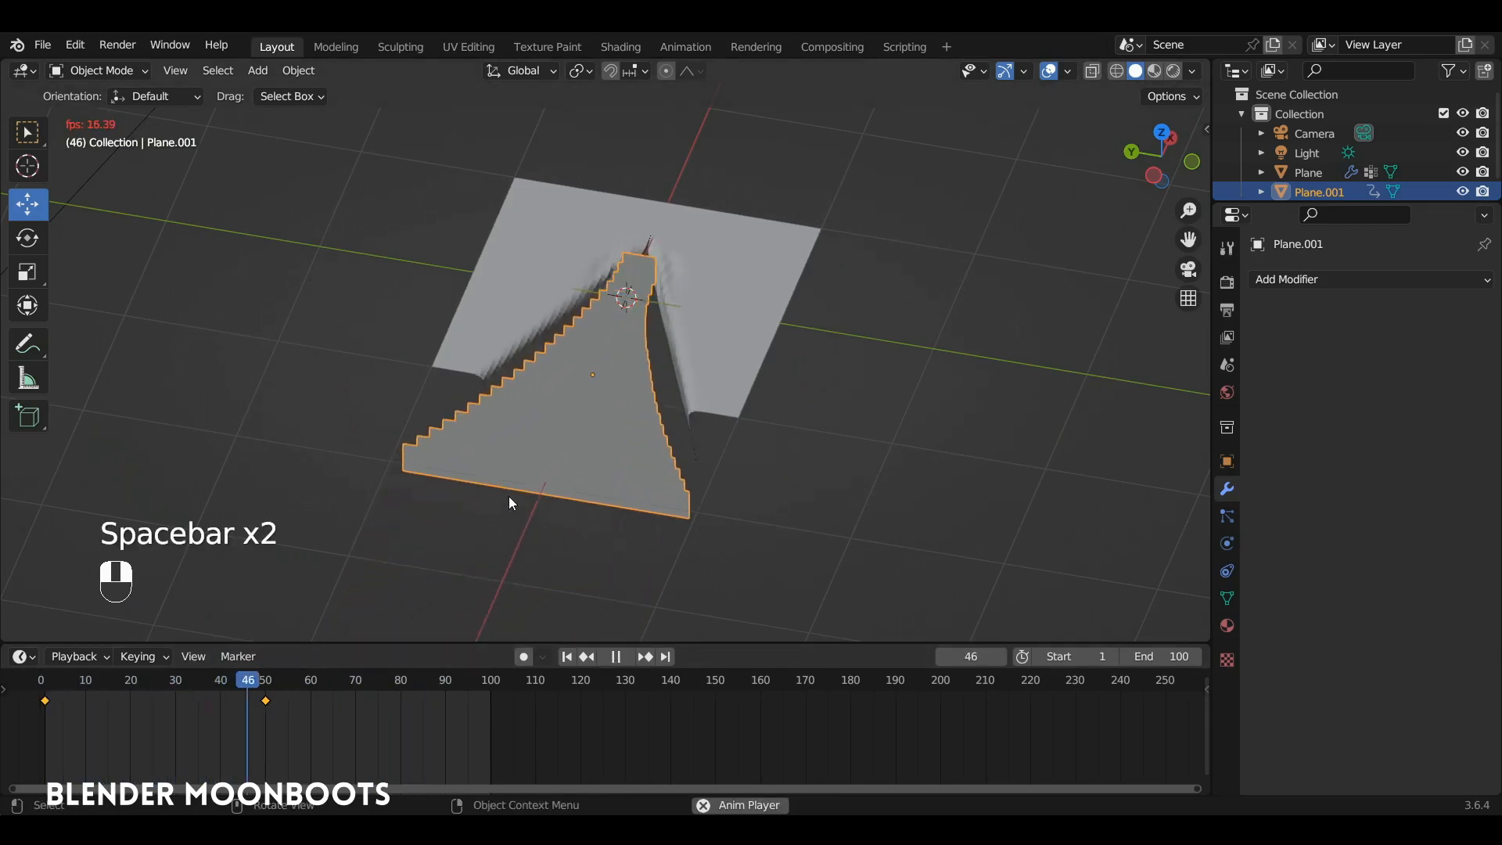
key(space)
alt+drag(631, 429, 693, 375)
Step: Show the cloth plane in Weight Paint mode and set the proximity modifier's Lowest to 0.063 m and Highest to 0.54 m
click(730, 344)
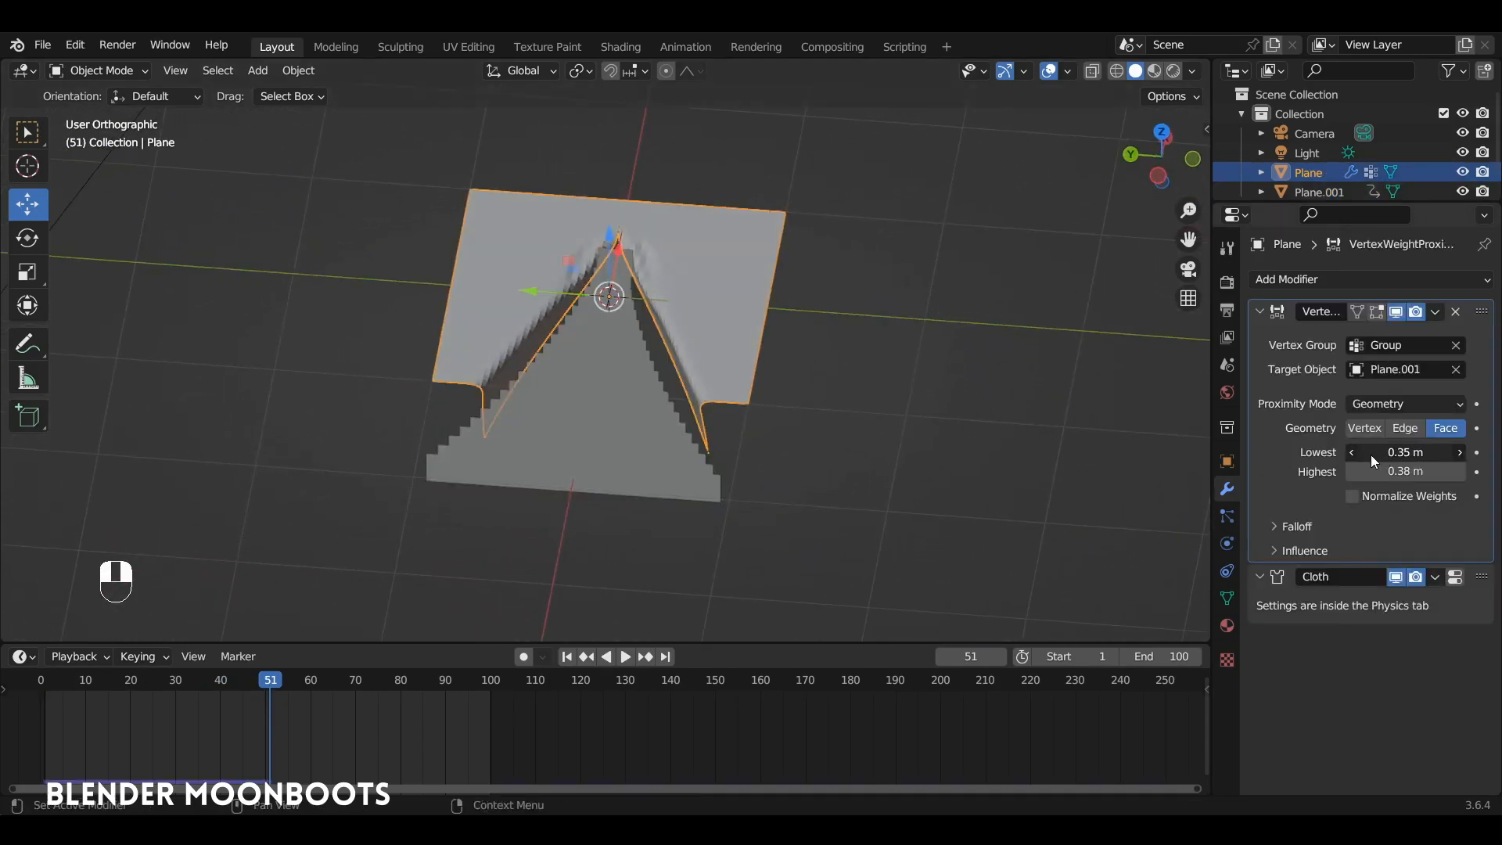
key(ctrl+Tab)
click(657, 236)
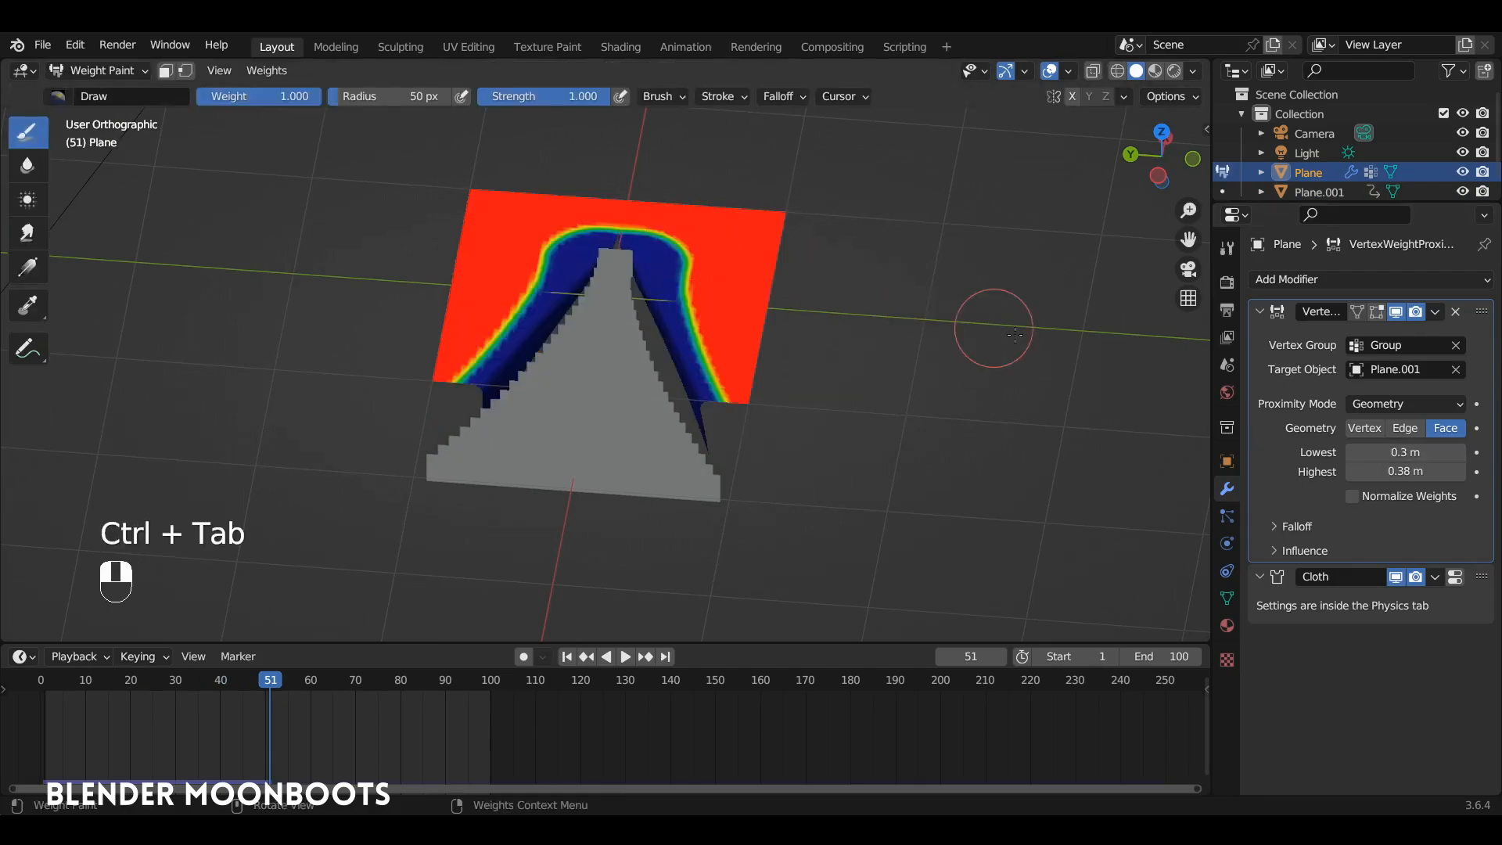
mouse_move(1357, 472)
mouse_down()
mouse_move(1377, 475)
mouse_move(1316, 458)
mouse_move(1378, 476)
mouse_up()
Step: Return to Object Mode, replay the simulation from the start to about frame 61, and examine the softened tear edges
key(ctrl+Tab)
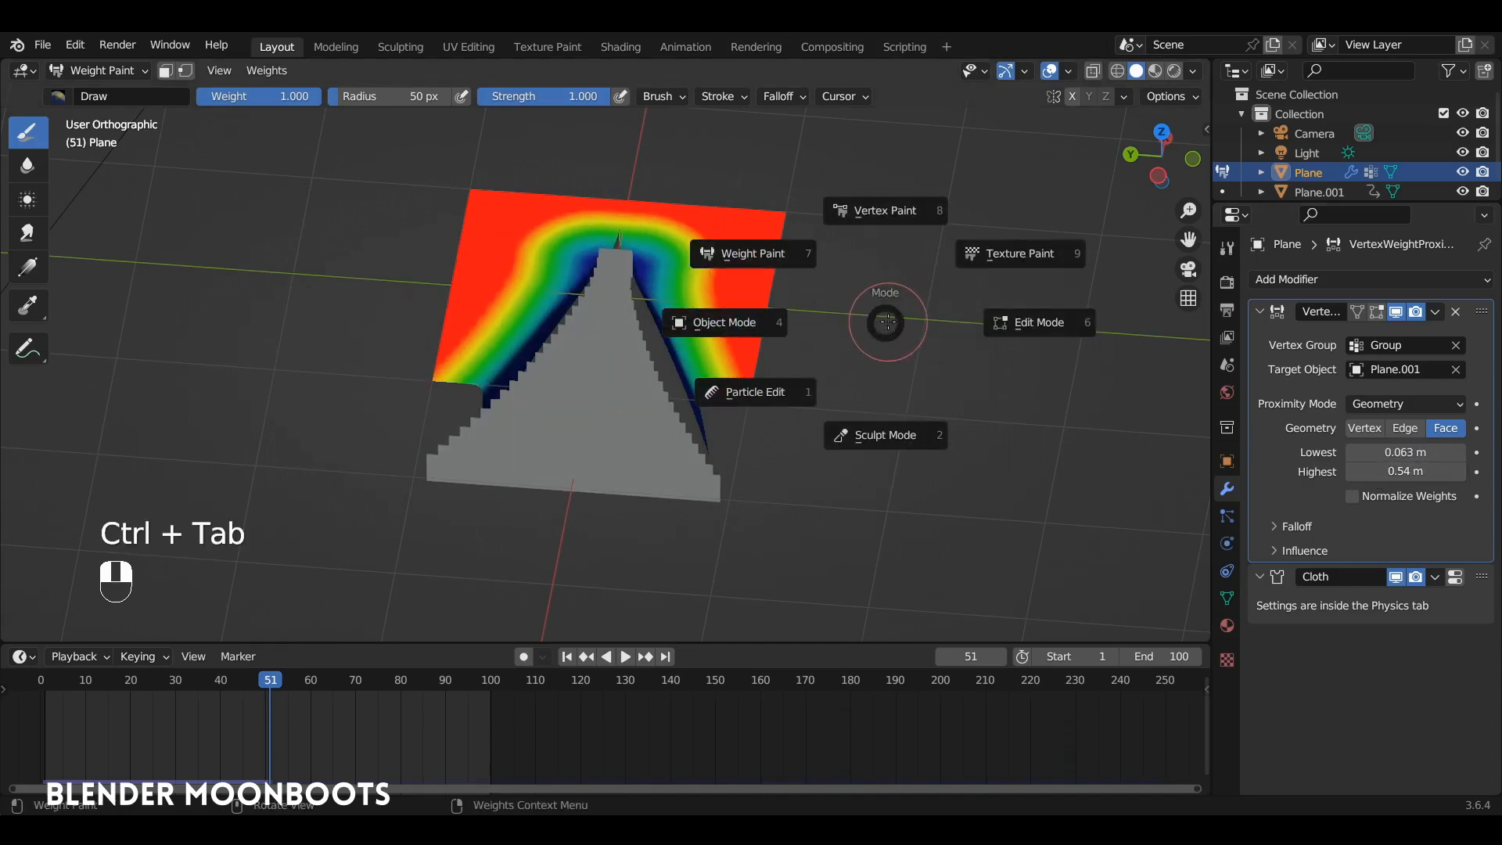
click(721, 326)
click(35, 694)
key(space)
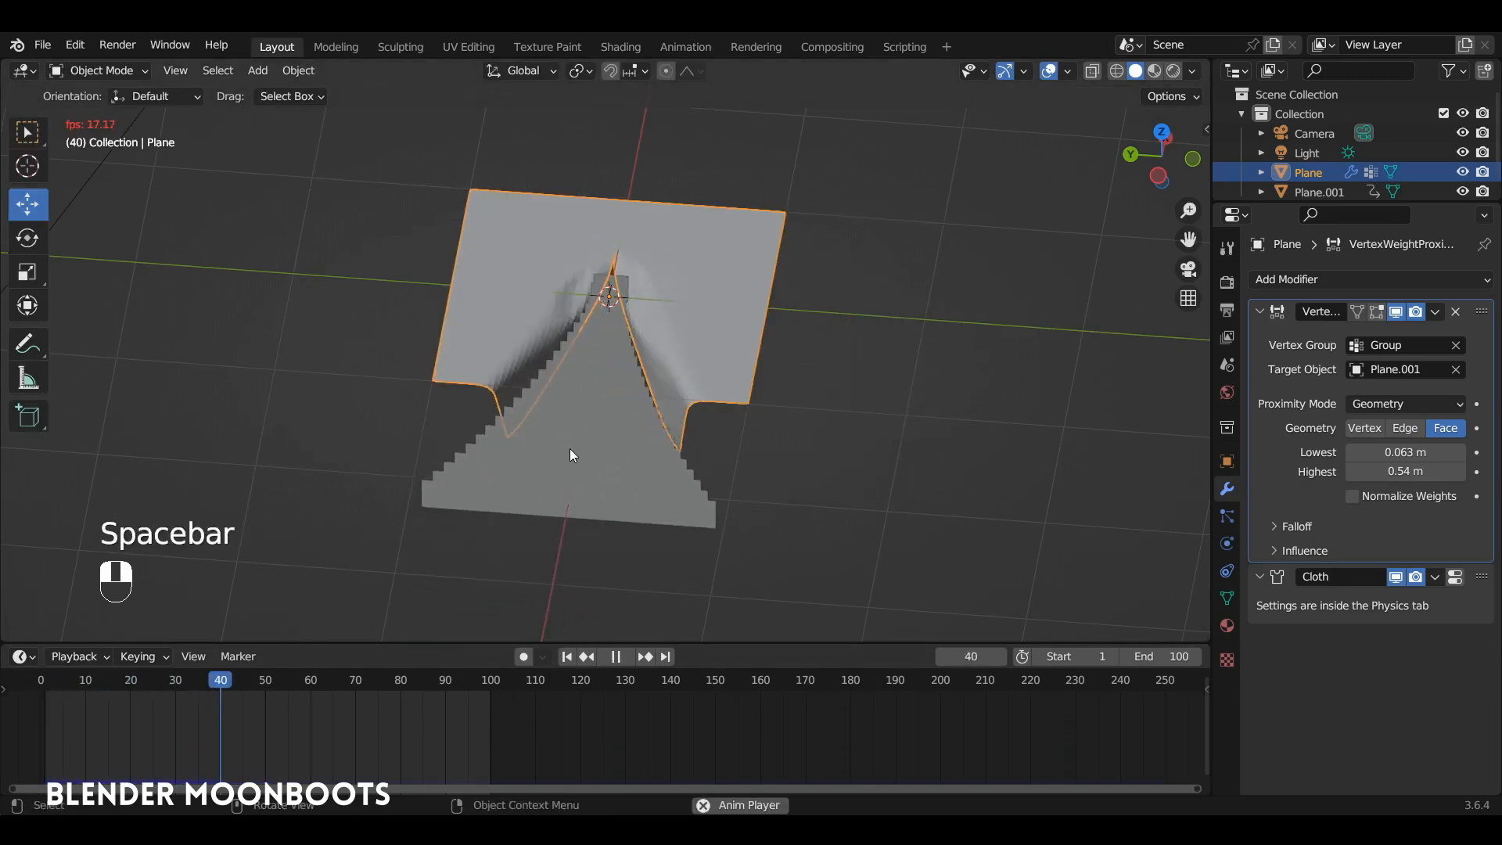
alt+drag(611, 433, 549, 424)
key(space)
alt+drag(708, 352, 1193, 505)
Step: Apply the Leather preset to the plane's cloth physics and replay the simulation to about frame 60
click(1227, 571)
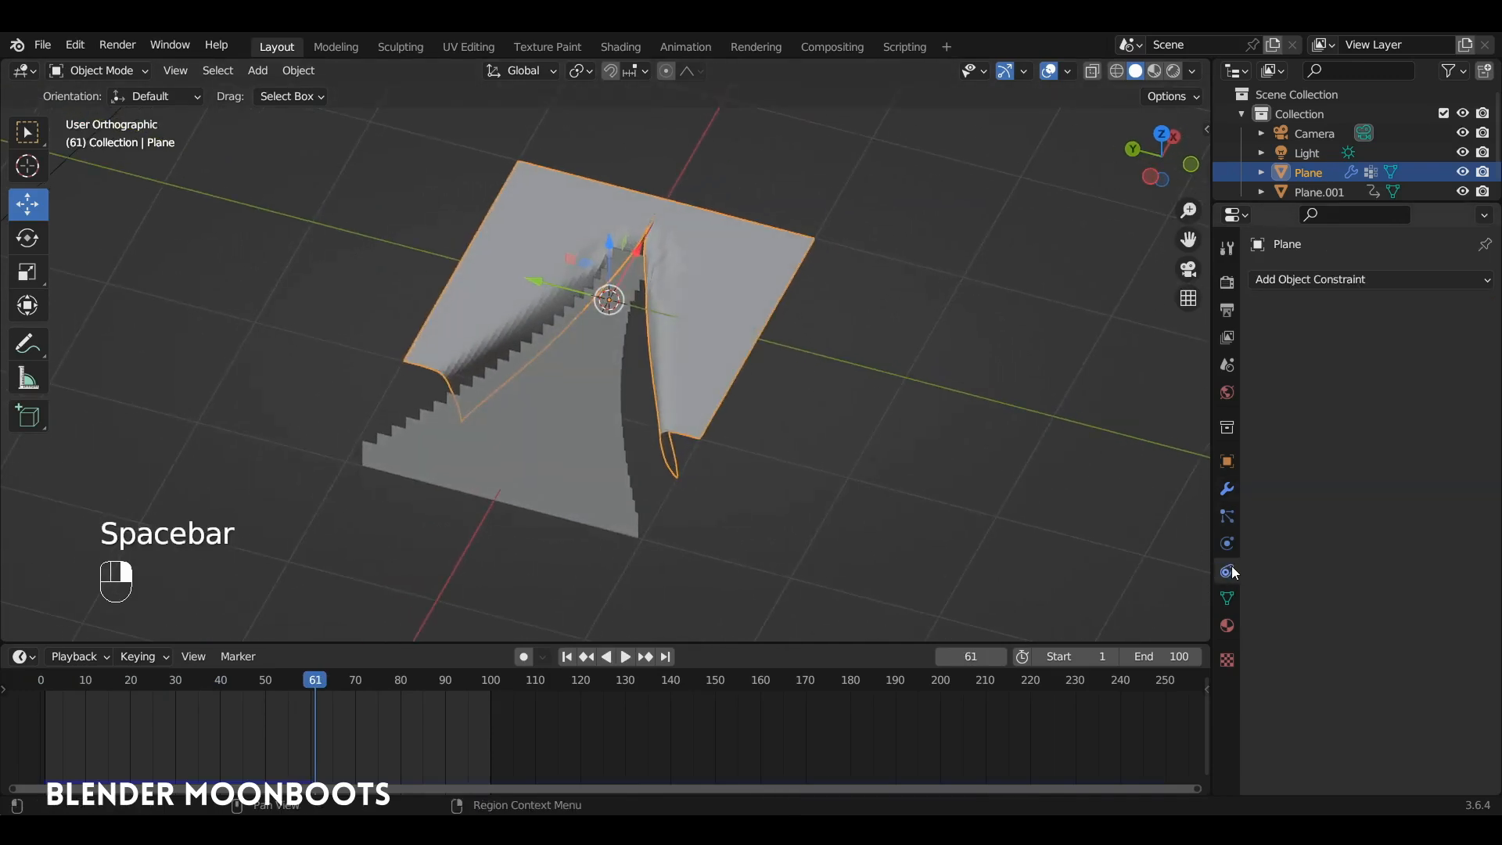
click(1226, 542)
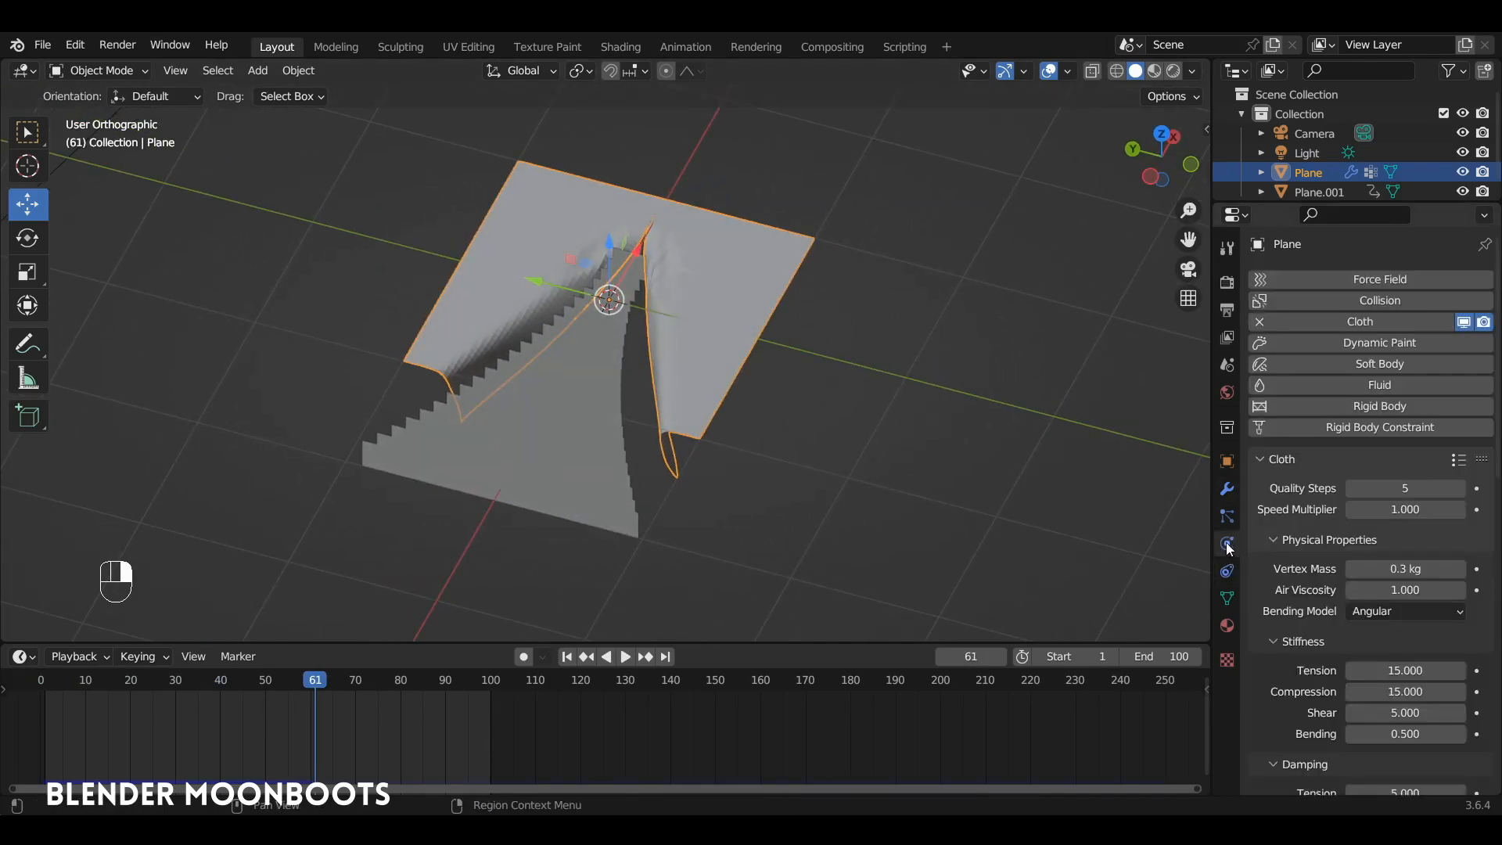
click(1458, 459)
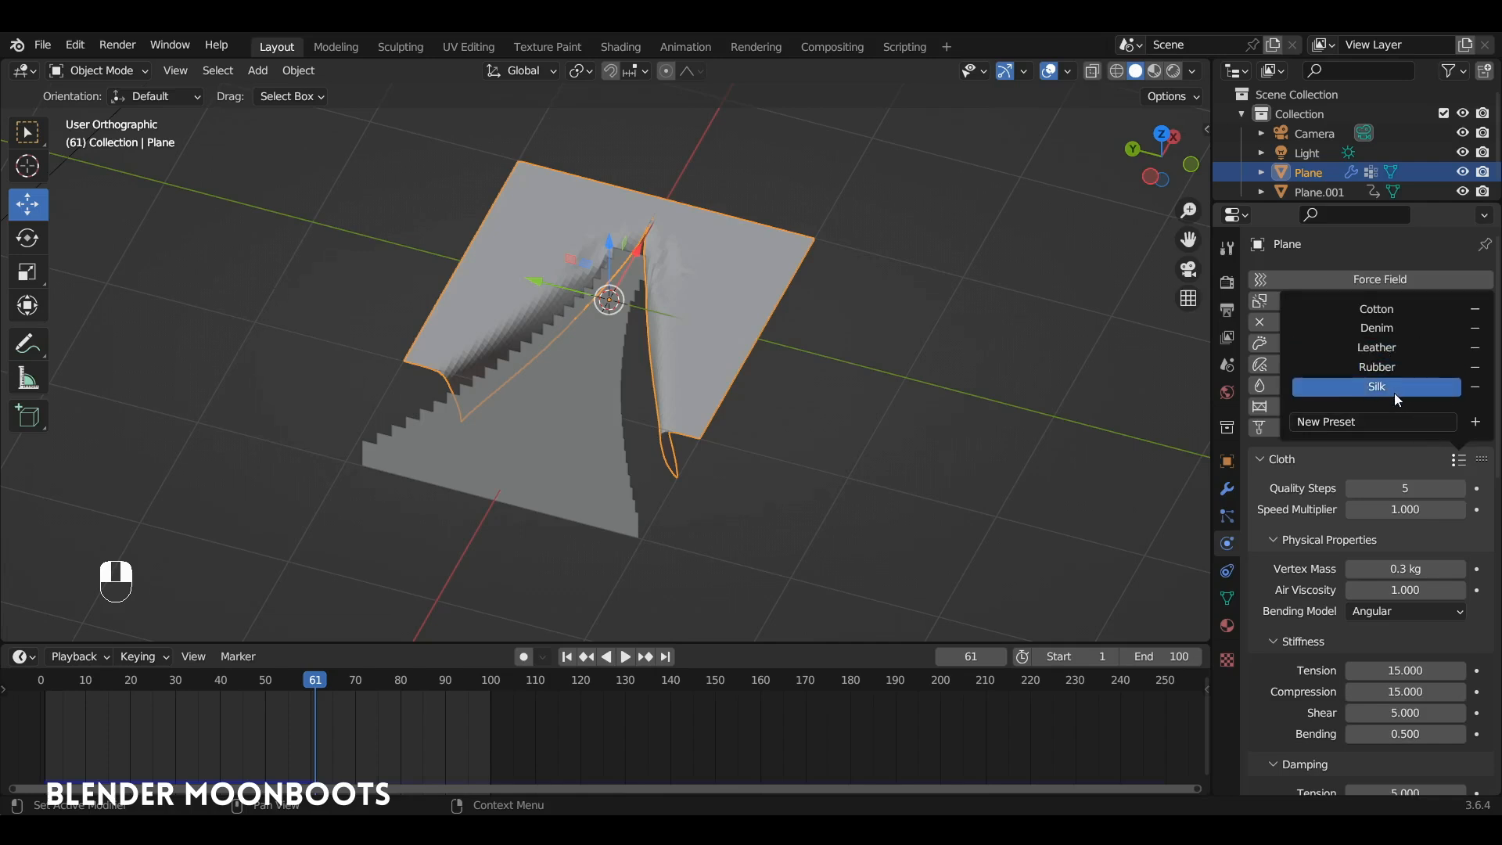
click(1411, 345)
click(68, 687)
key(space)
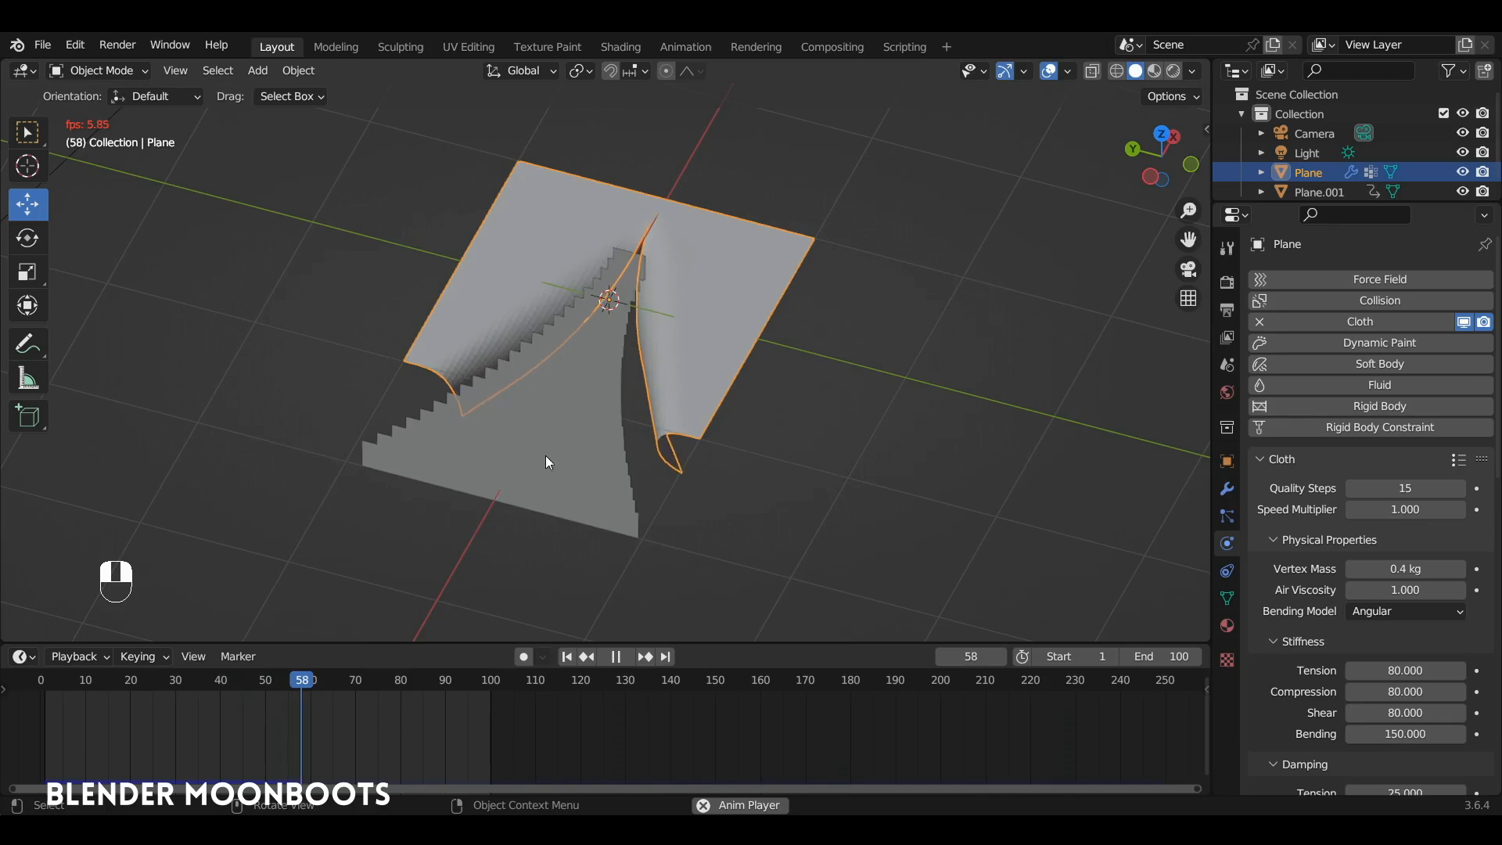
key(space)
Step: Apply Shade Smooth to the cloth plane
alt+middle_drag(546, 462, 714, 341)
right_click(762, 313)
click(739, 237)
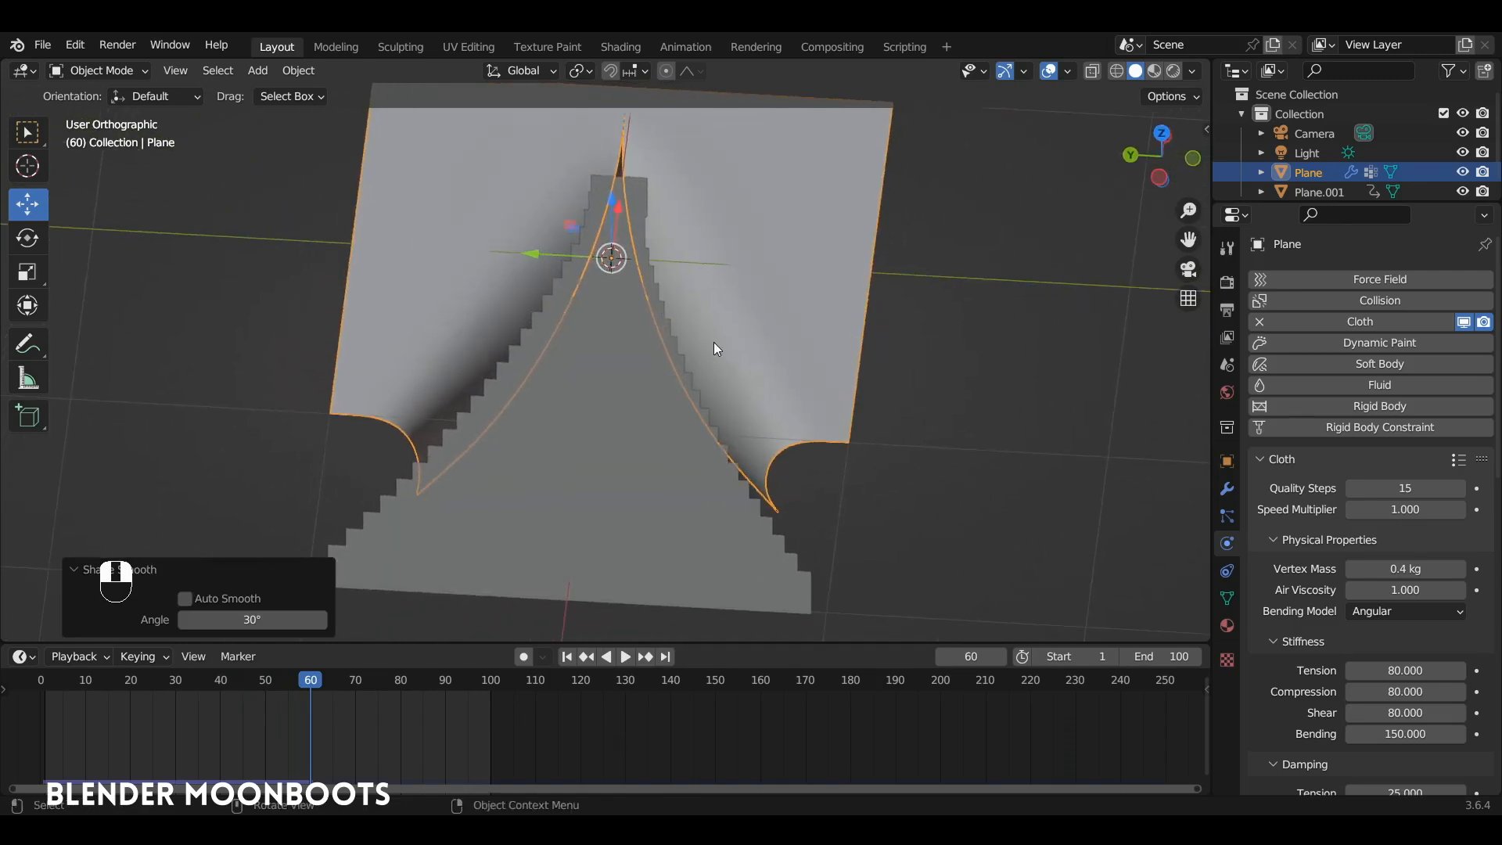
Step: Set the wedge-shaped row's viewport display to Bounds so that it no longer hides the cloth
alt+middle_drag(735, 427, 583, 391)
click(537, 364)
click(1226, 463)
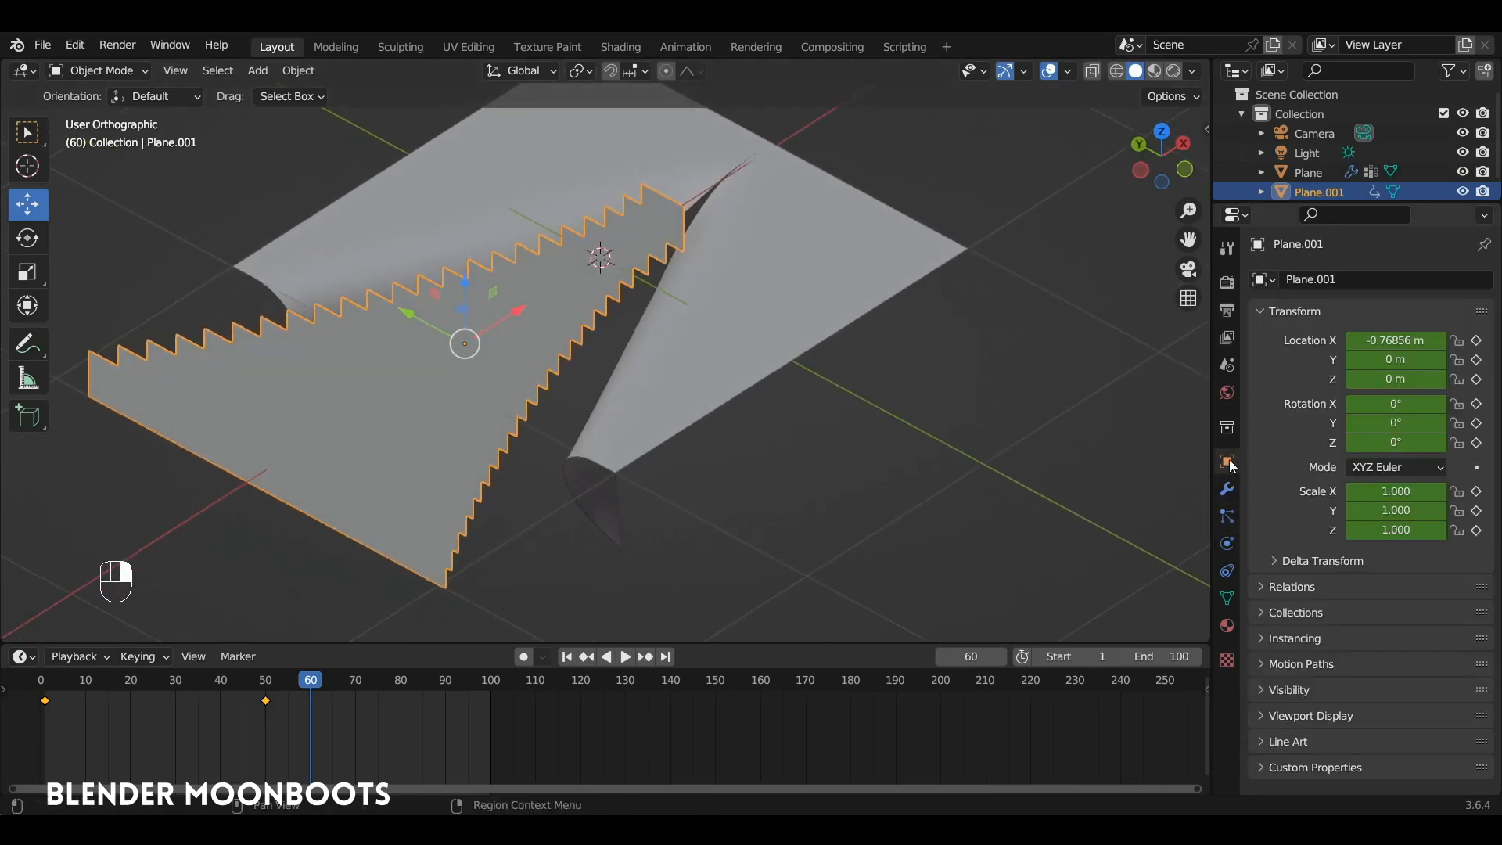
click(1264, 715)
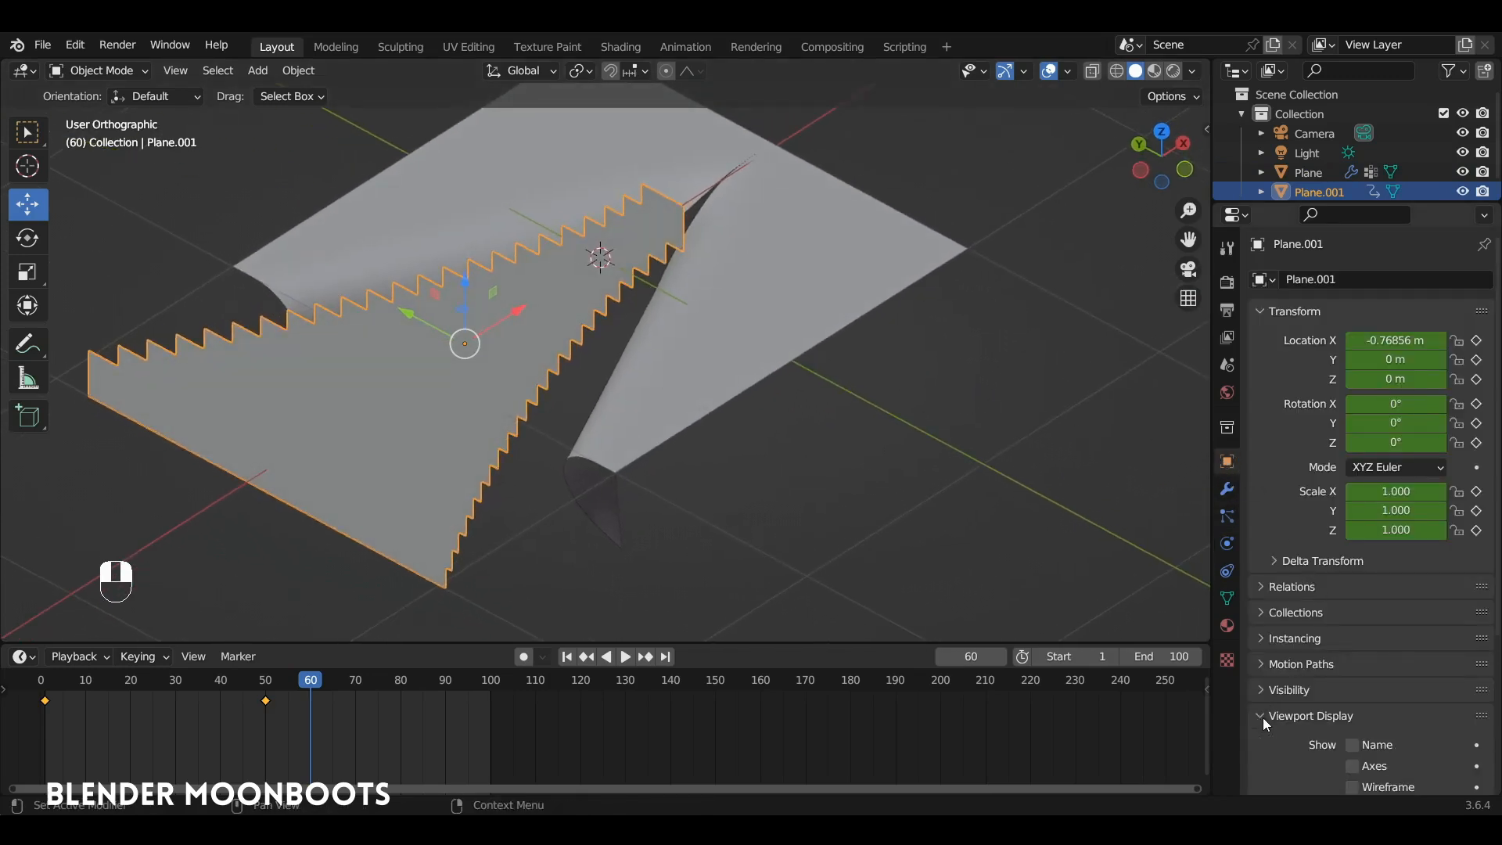
scroll(1282, 696, down, 6)
click(1377, 702)
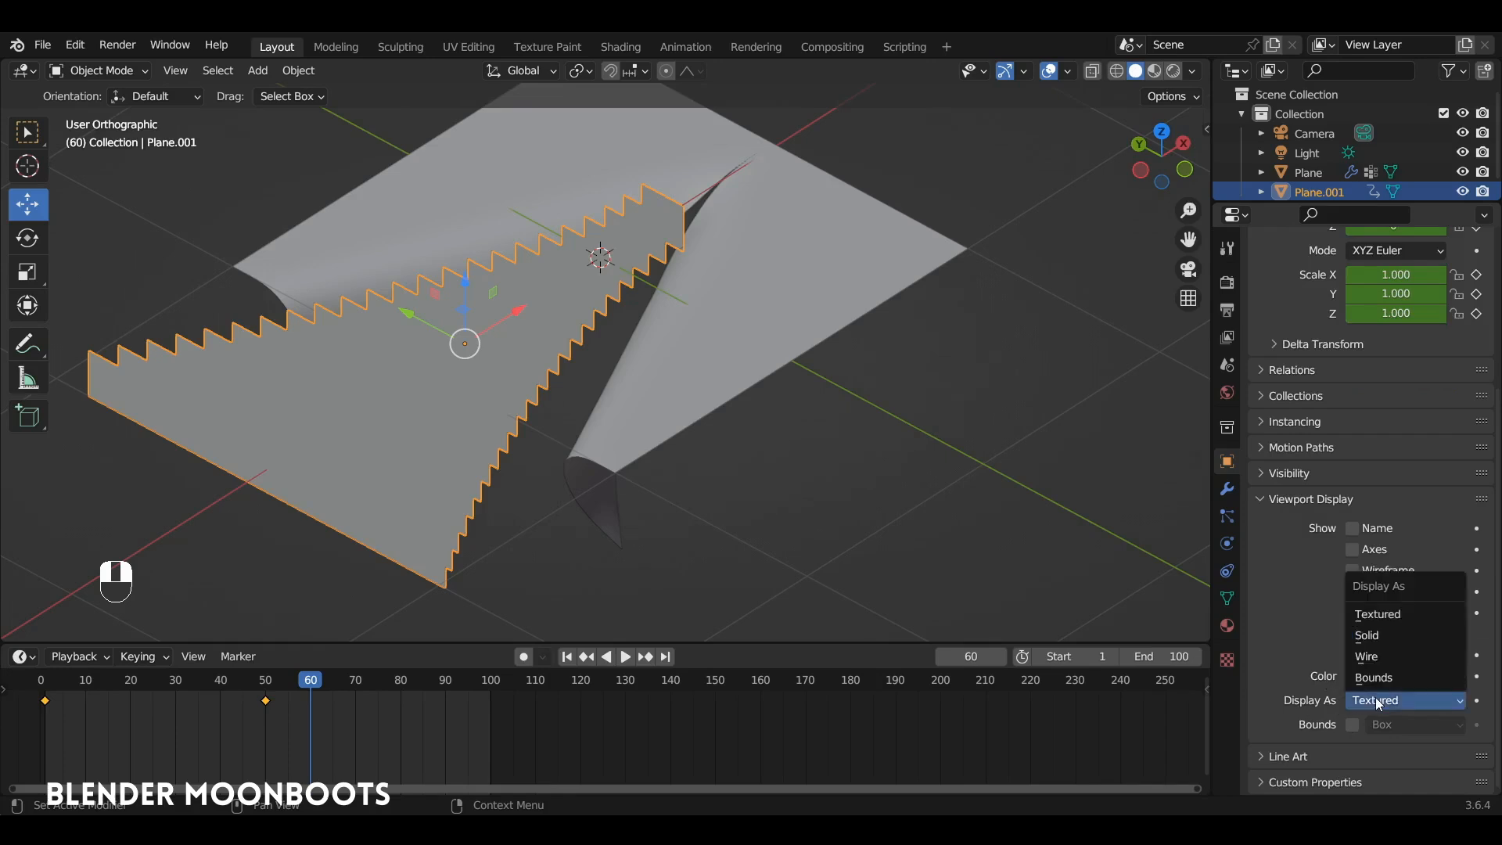
click(1390, 679)
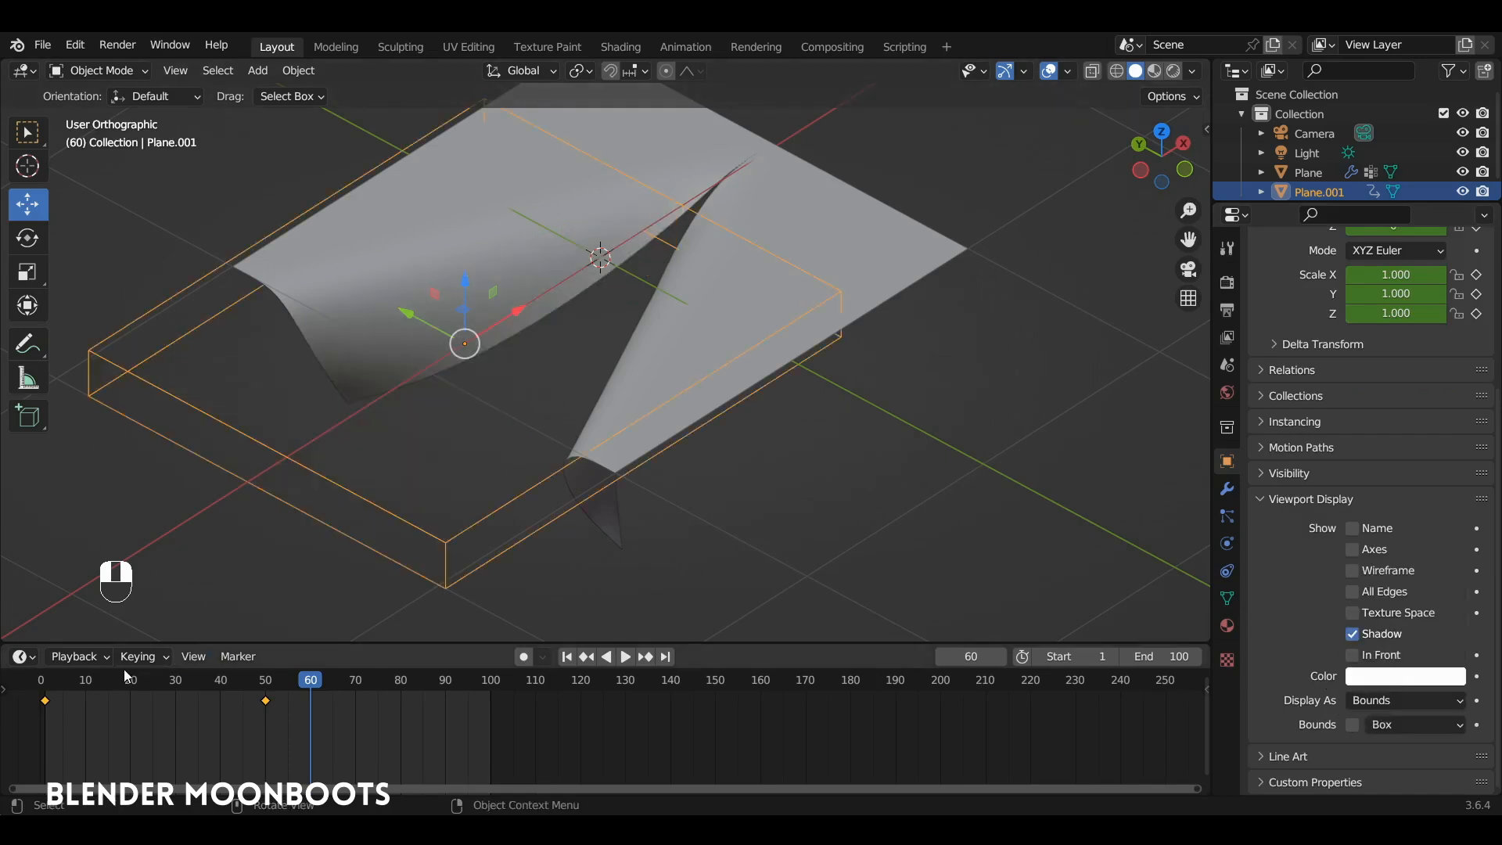
Step: Replay the simulation from the start to about frame 61 and inspect the cloth tear without the wedge covering it
key(shift+Left)
key(space)
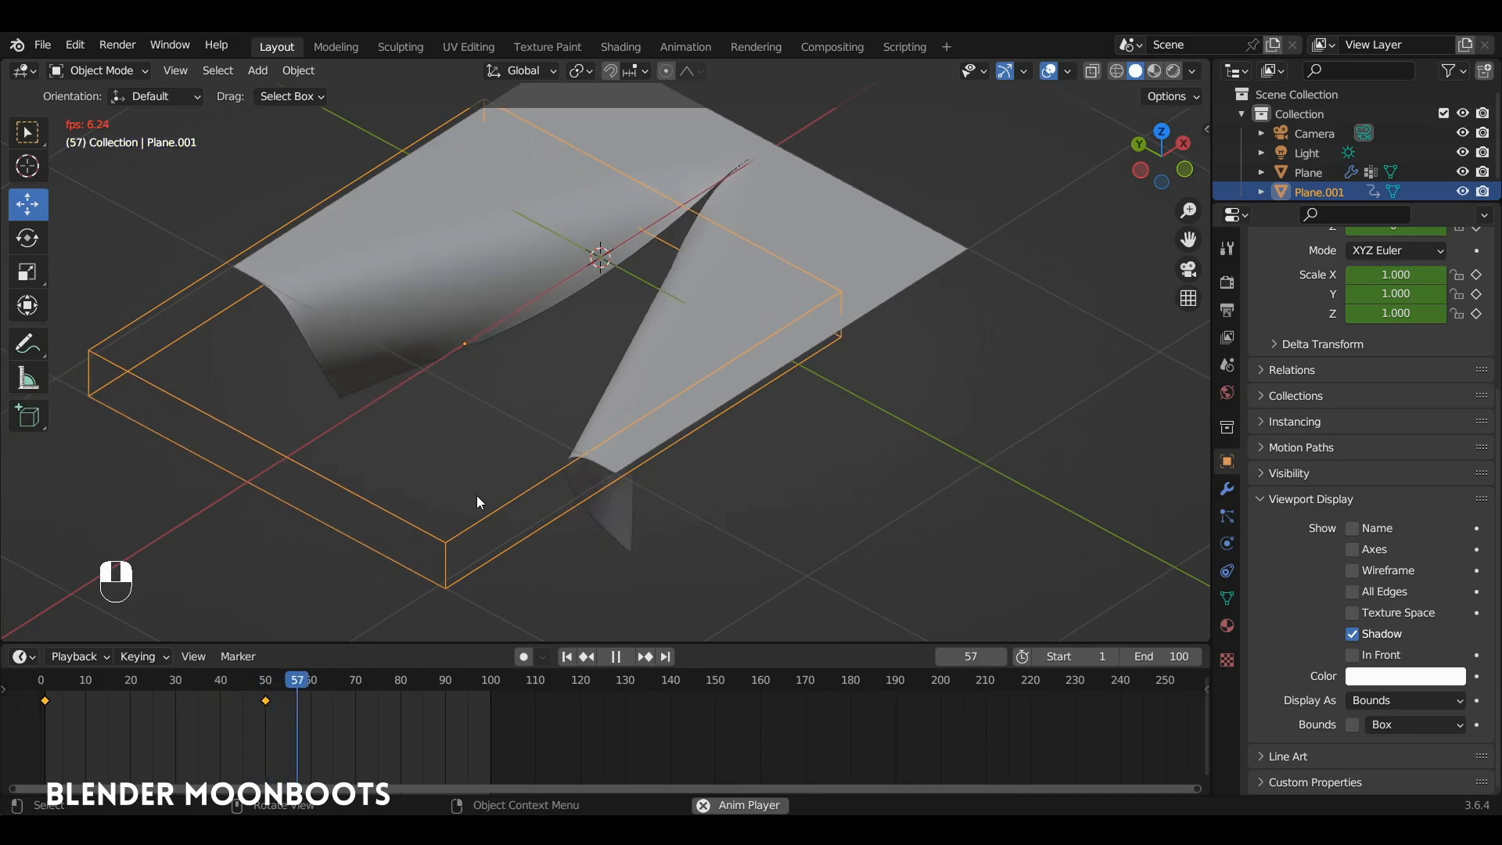
key(space)
alt+middle_drag(579, 426, 654, 355)
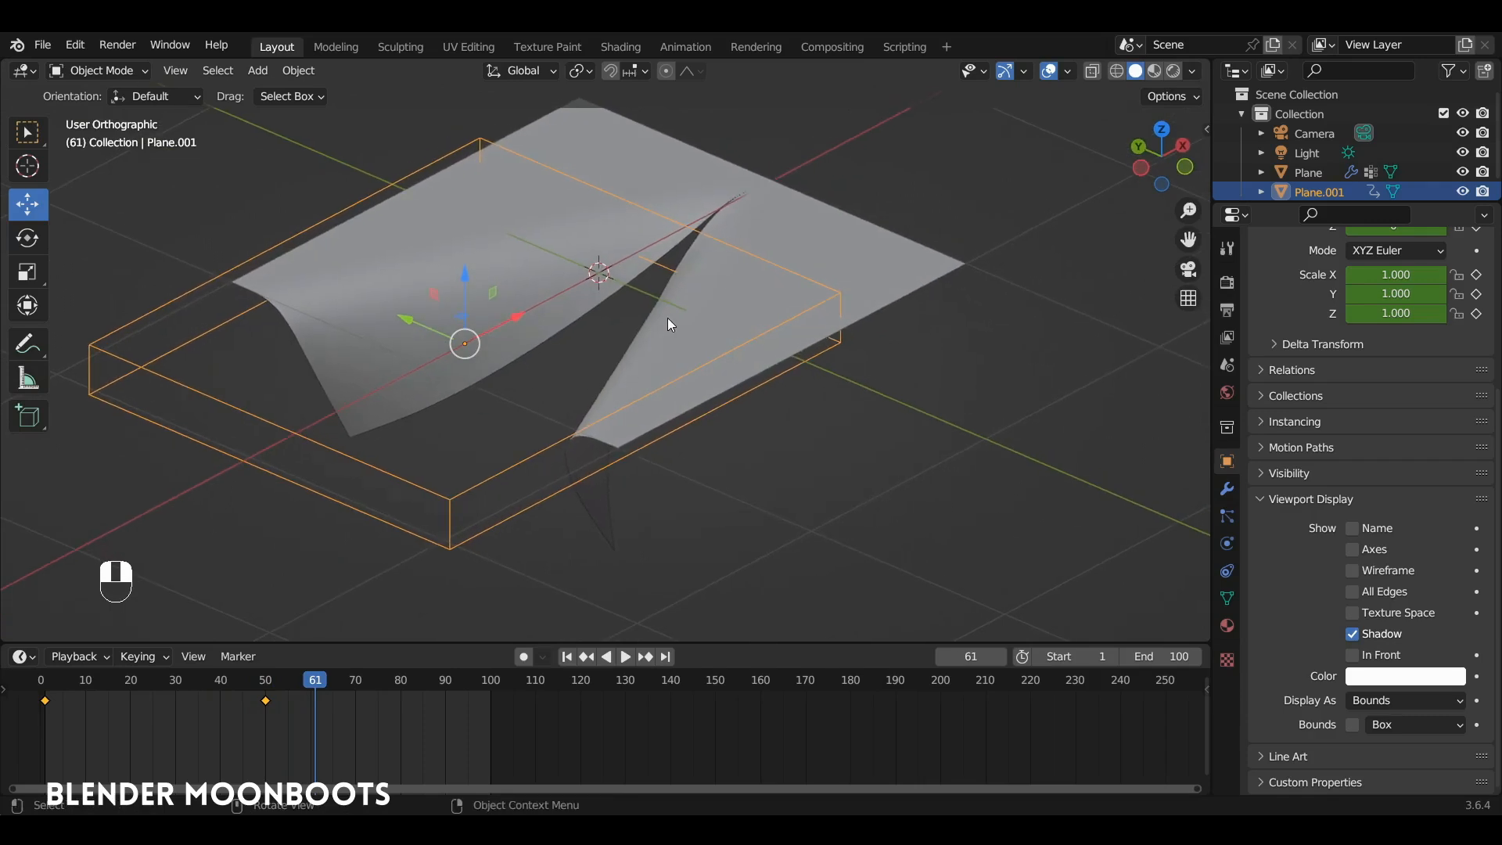
Step: Set the scene's Z gravity to 10 m/s² and replay the simulation from the start to watch the torn flaps
click(1227, 365)
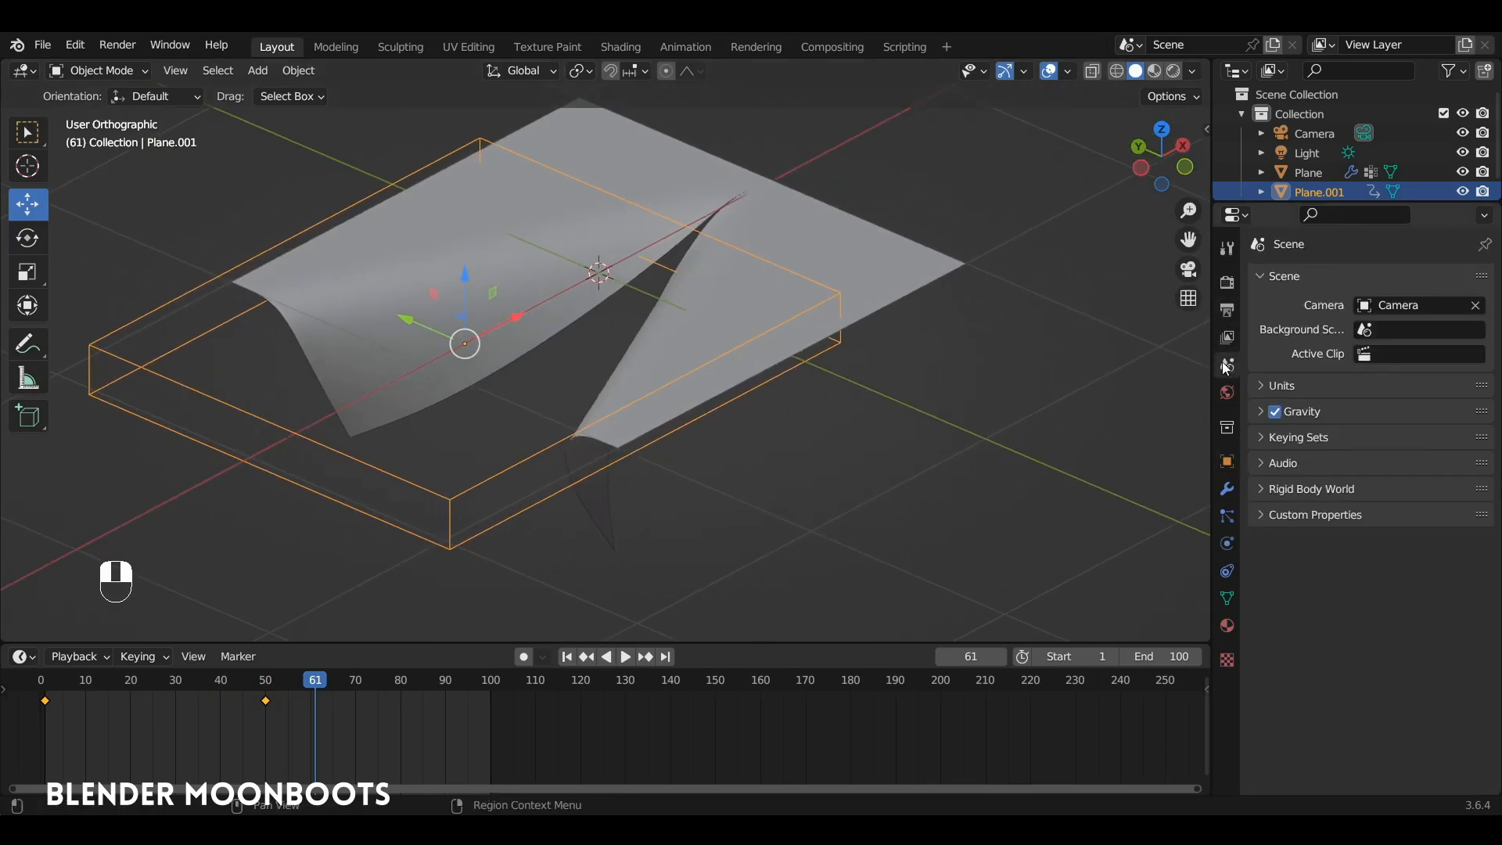
click(1259, 412)
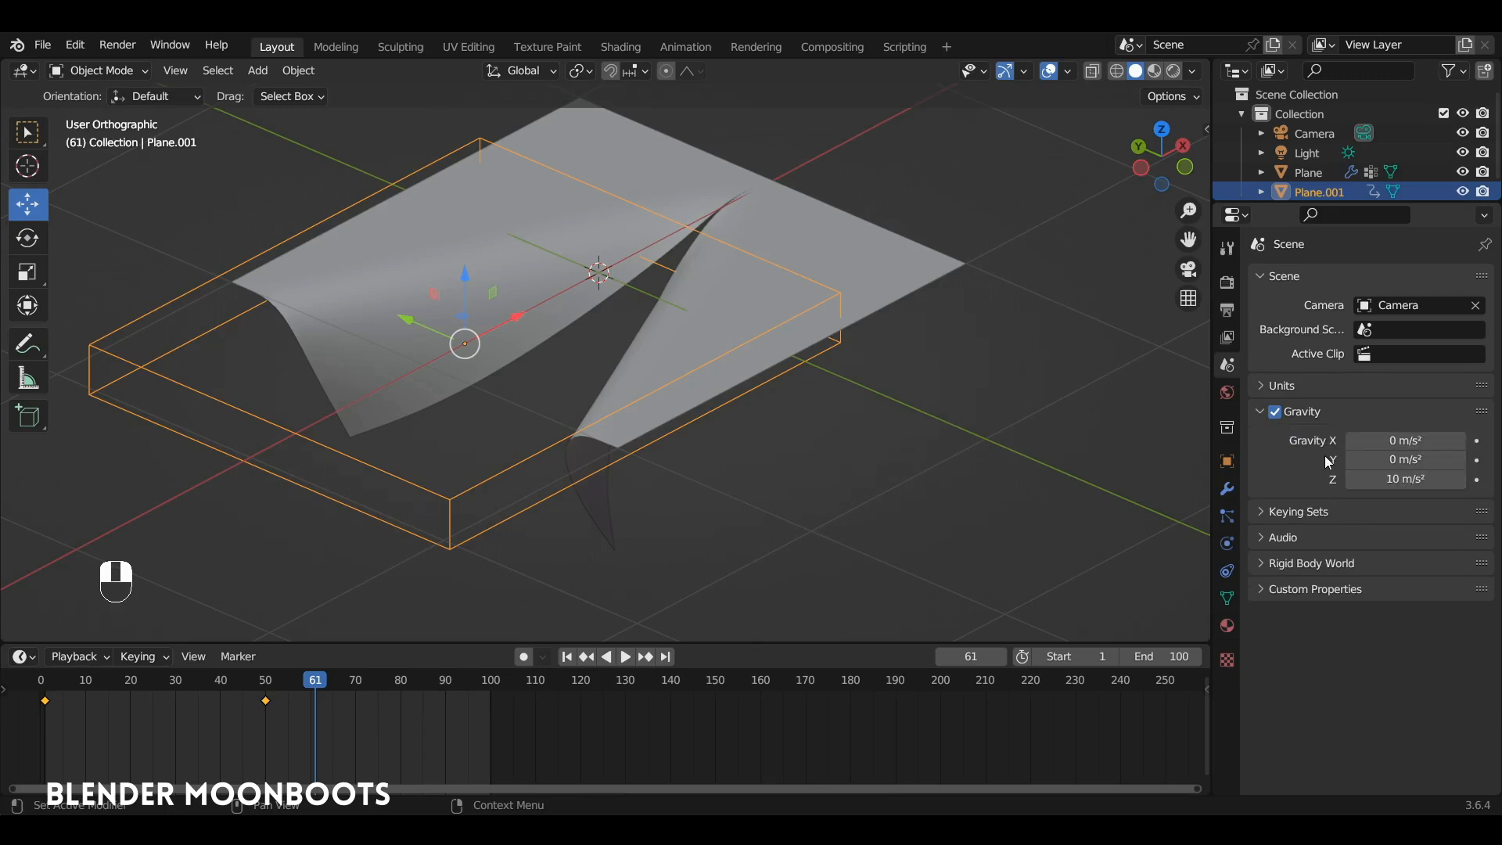
key(shift+Left)
key(space)
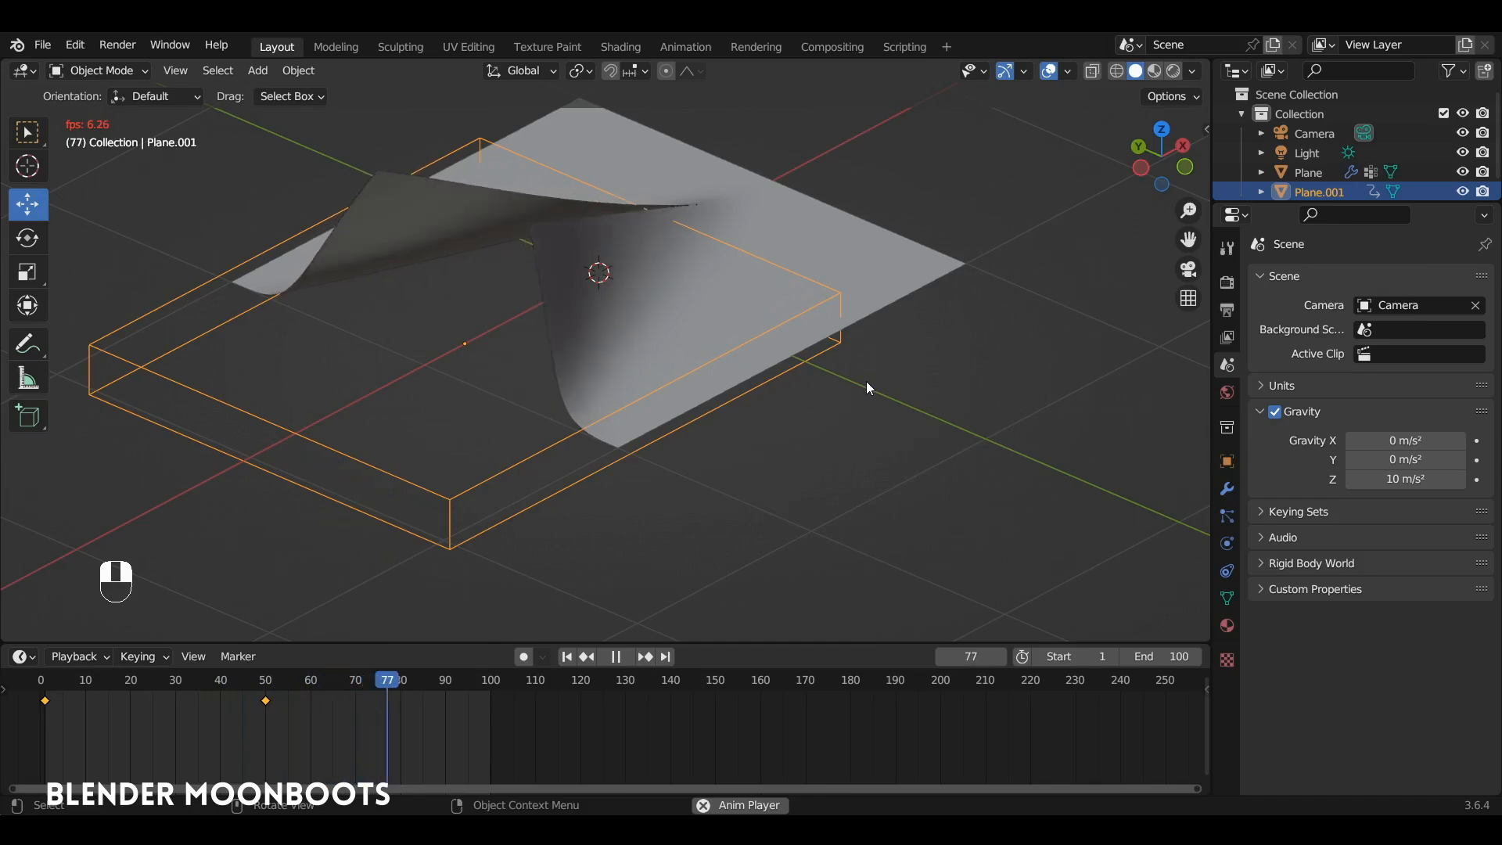
key(space)
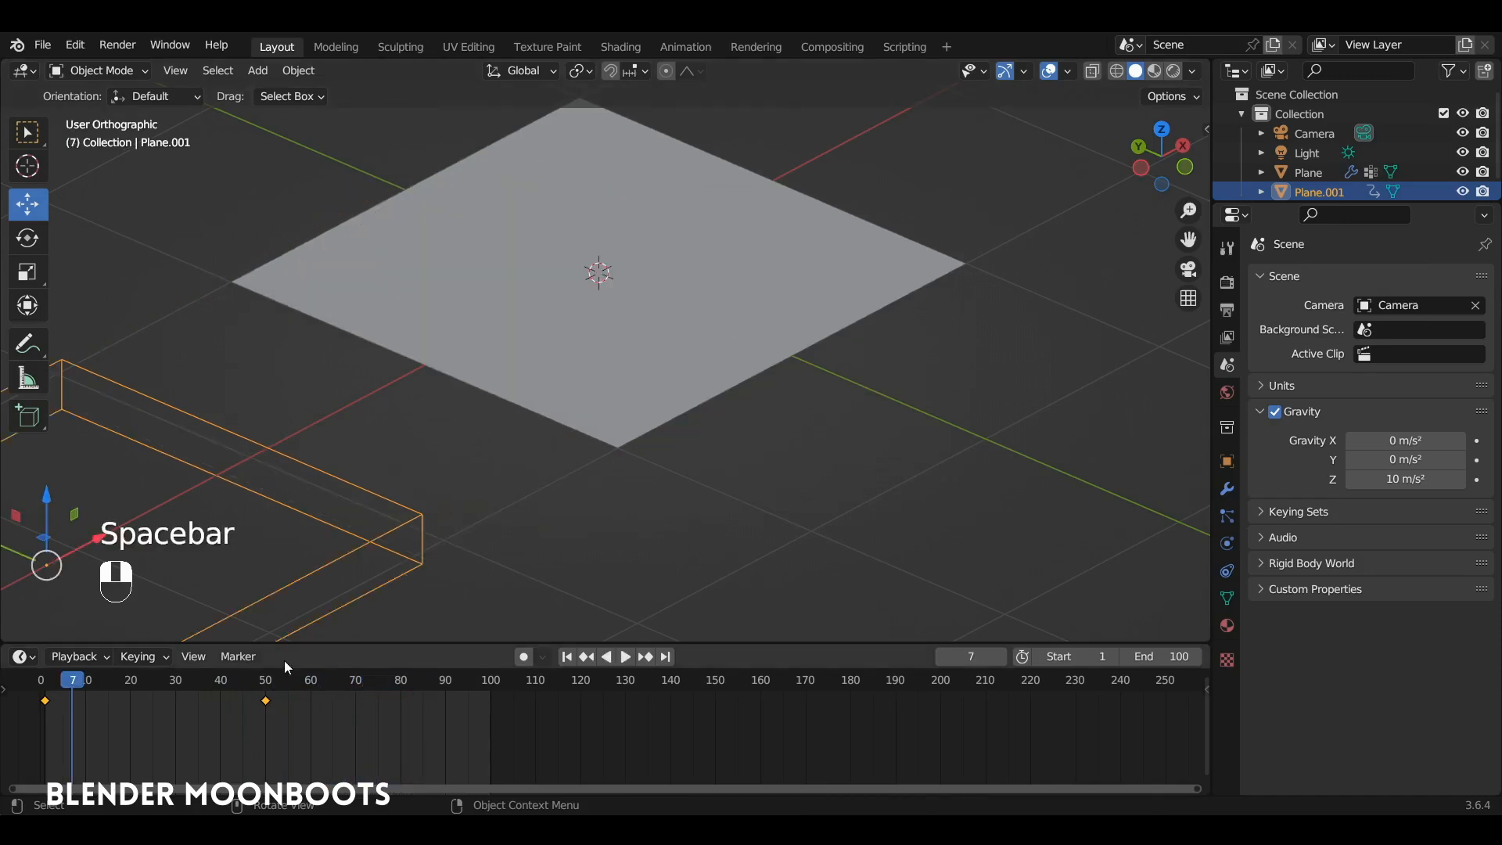
Step: At frame 2, add a Force type force field at the world origin and set its empty's display size to 0.4 m
drag(315, 679, 49, 679)
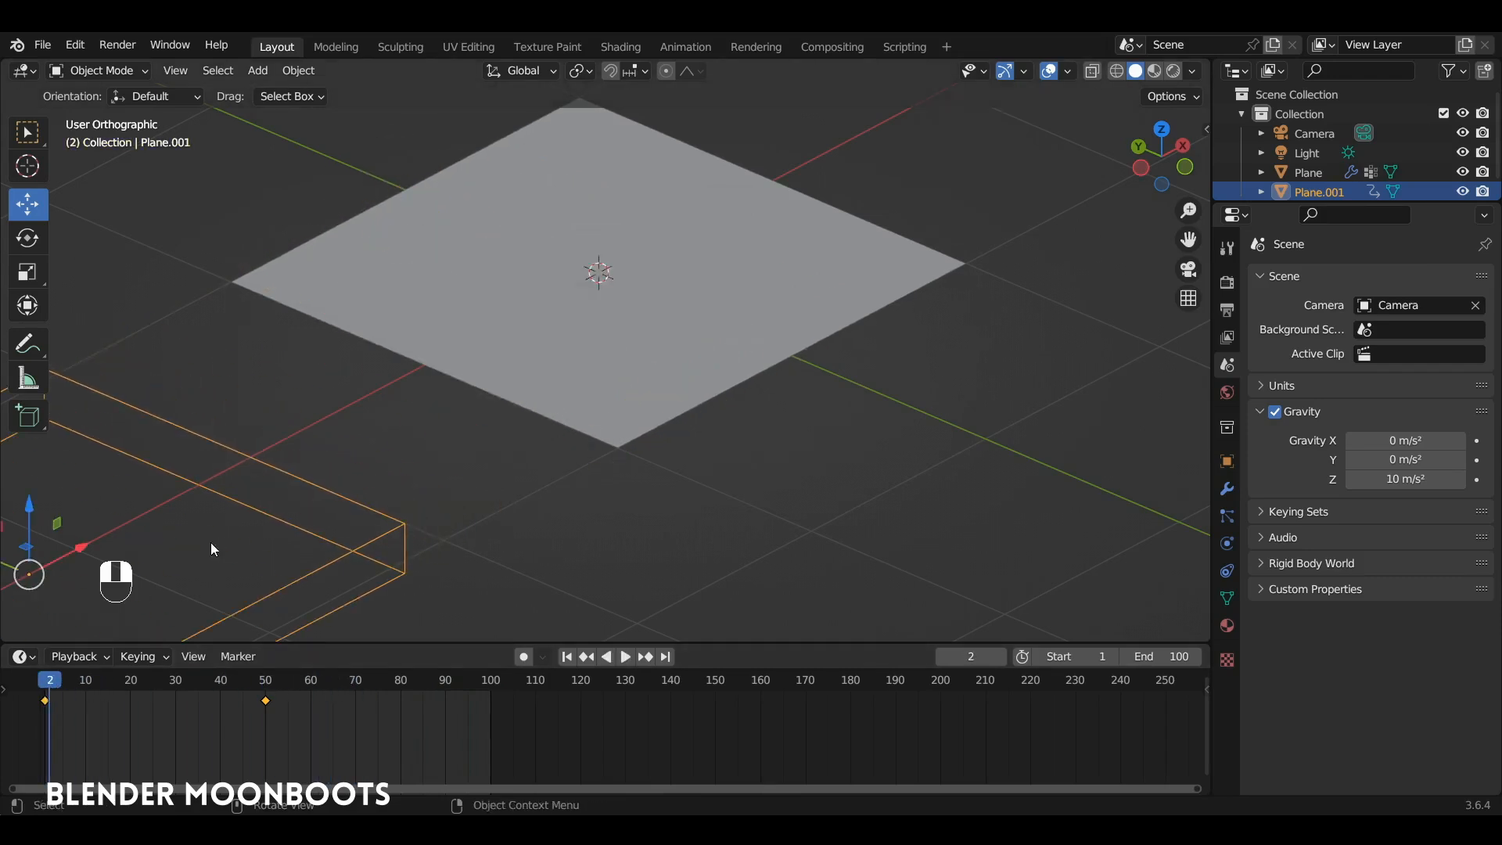
key(shift+a)
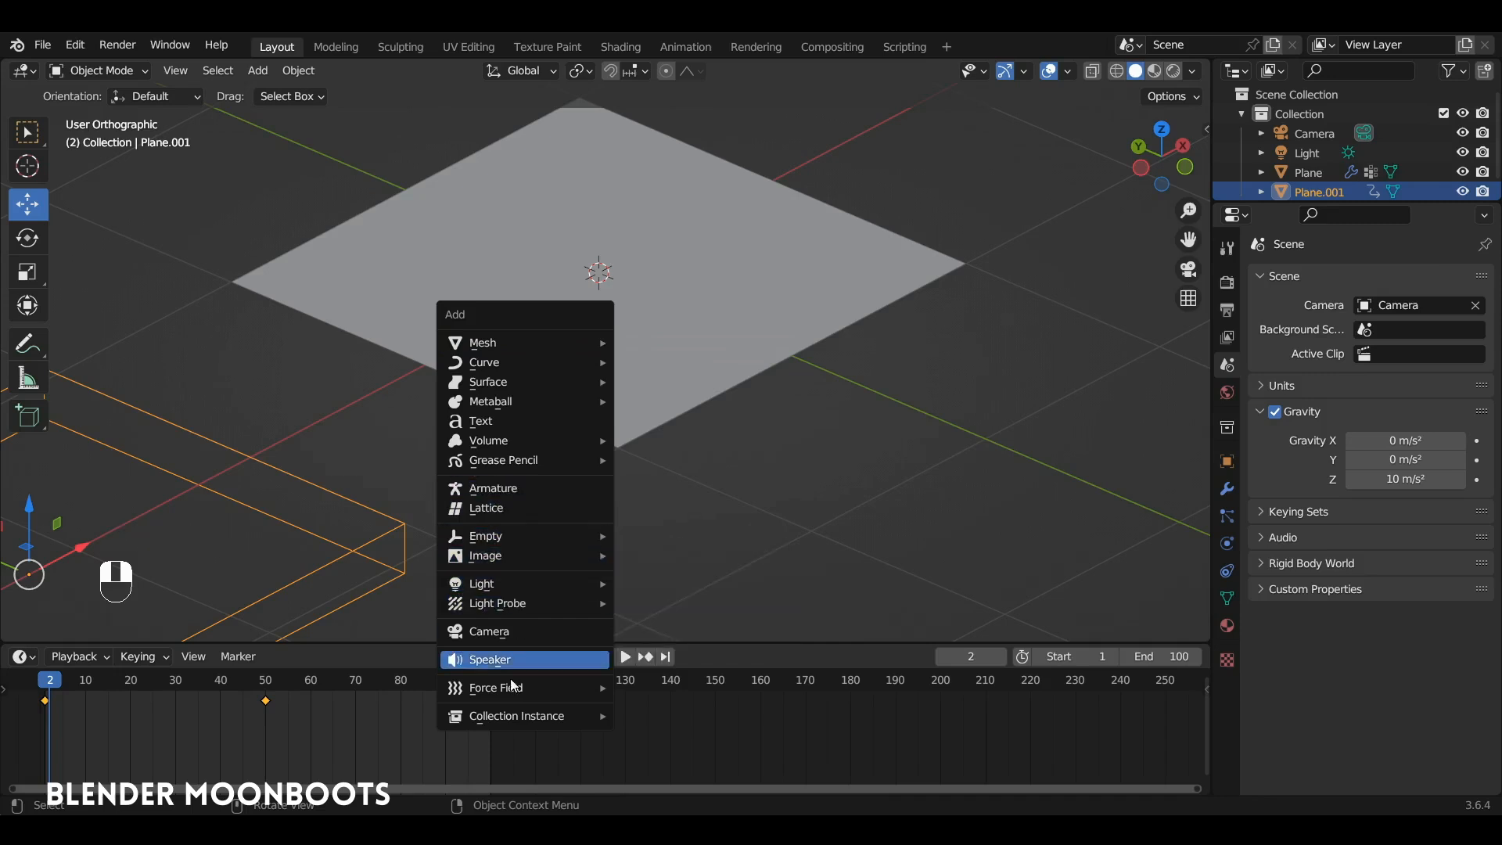
mouse_move(584, 682)
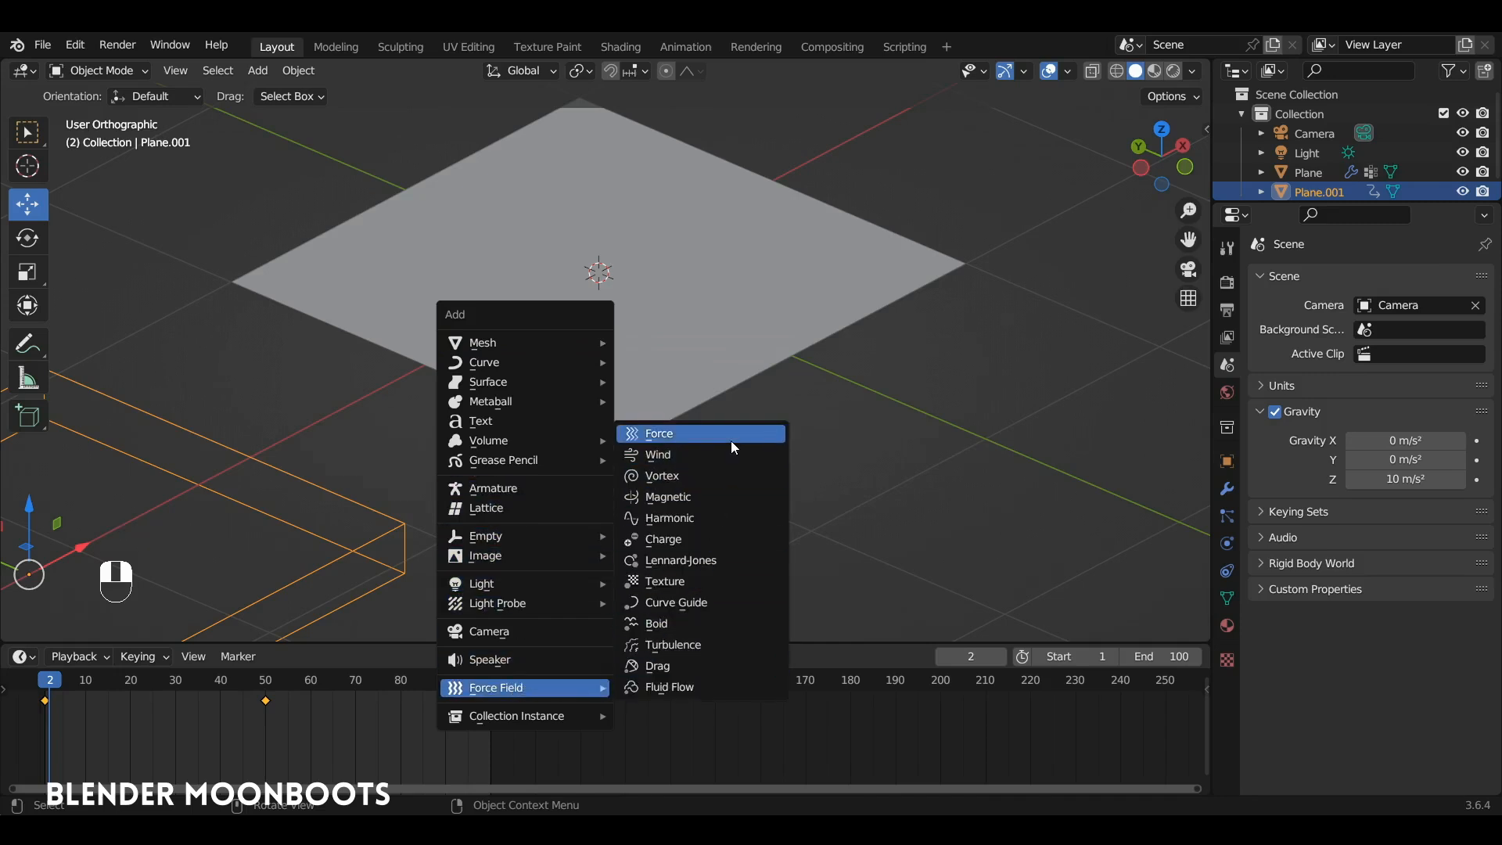
click(704, 433)
alt+middle_drag(729, 440, 856, 396)
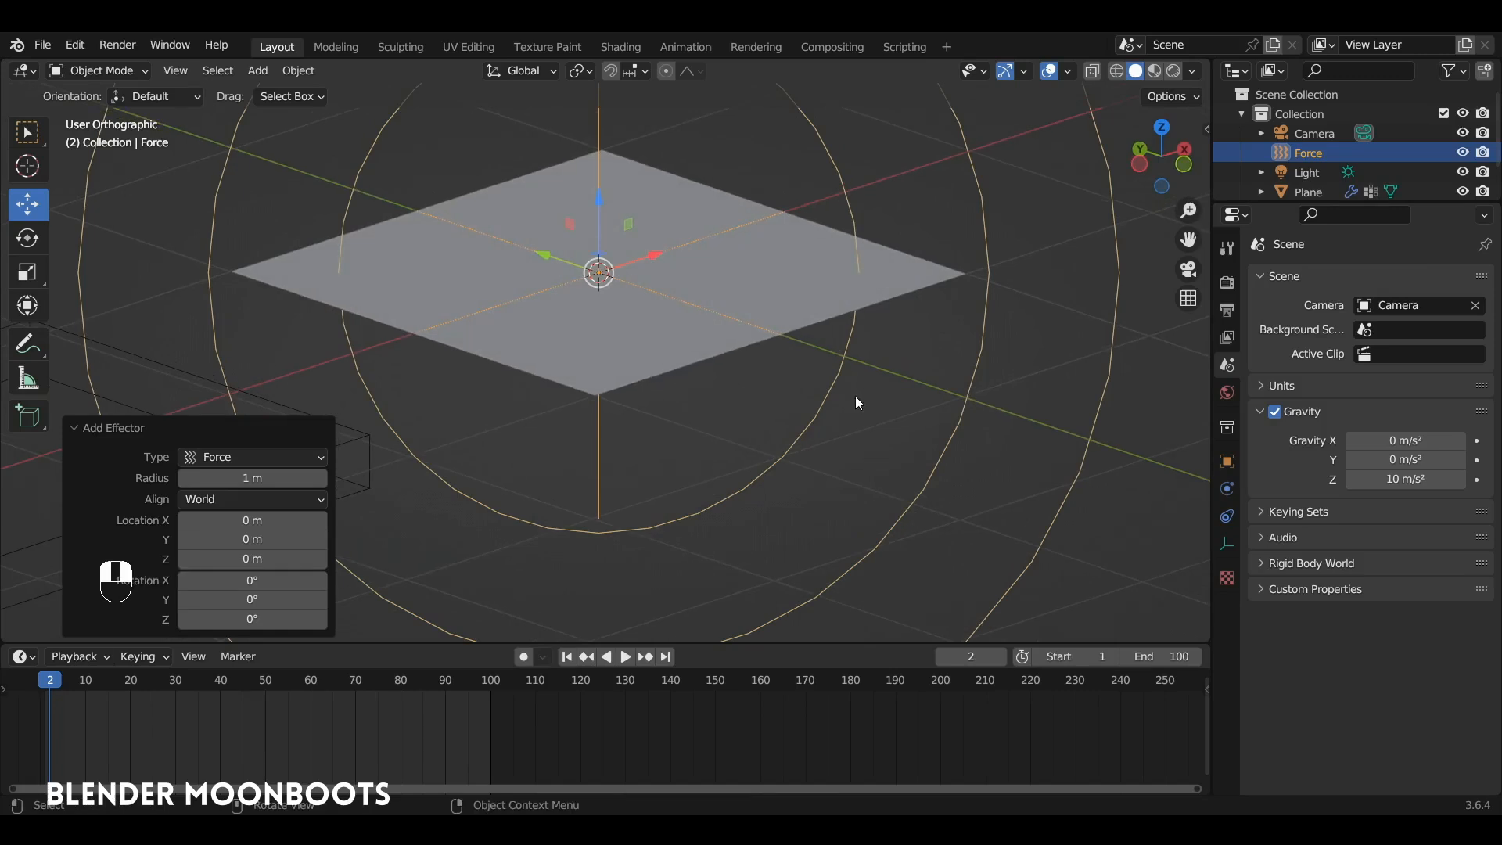
click(1226, 547)
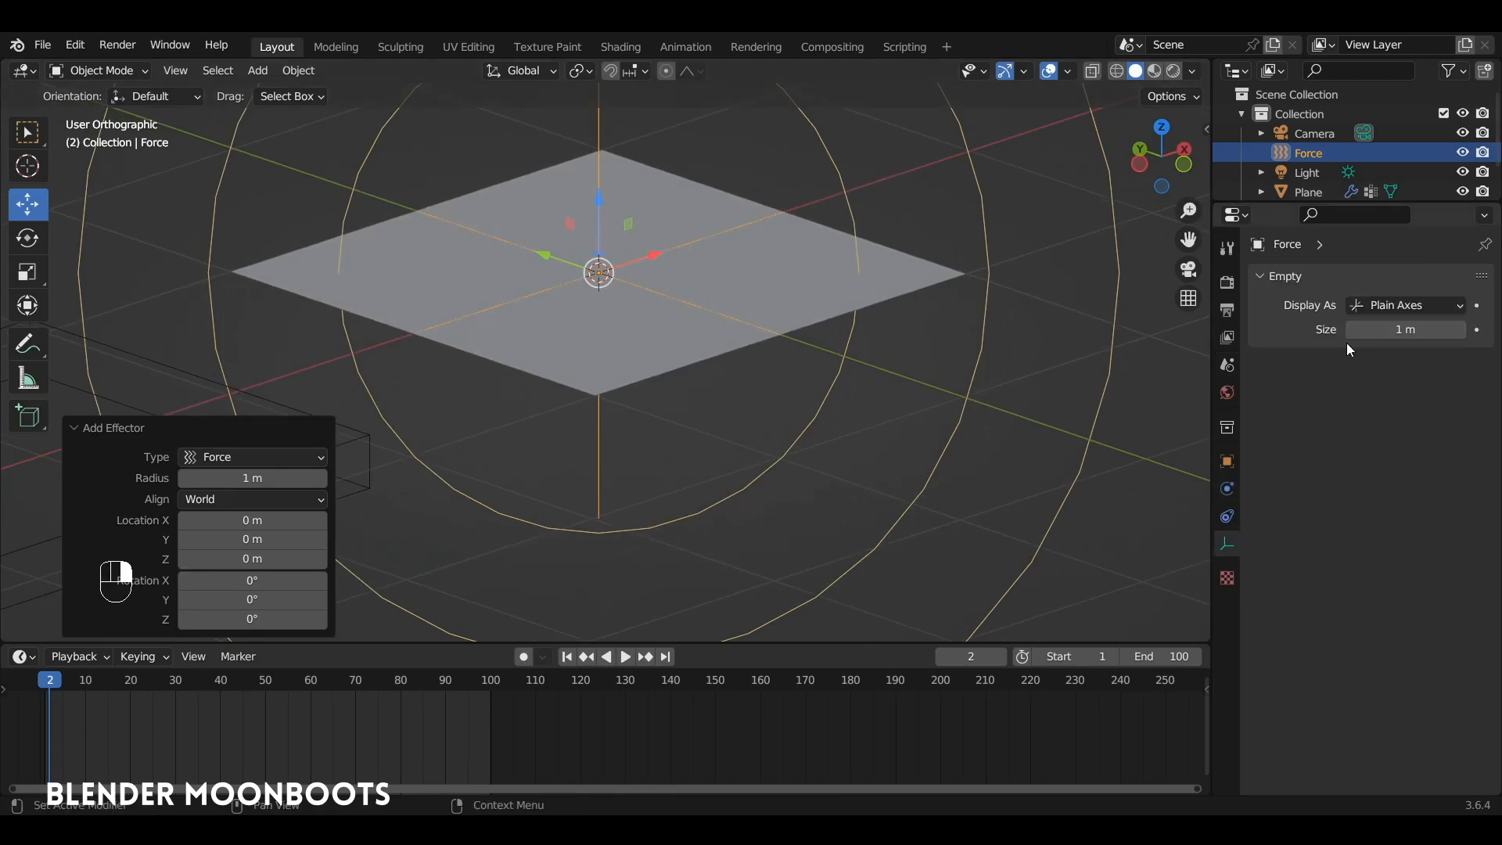
shift+drag(1345, 329, 1093, 360)
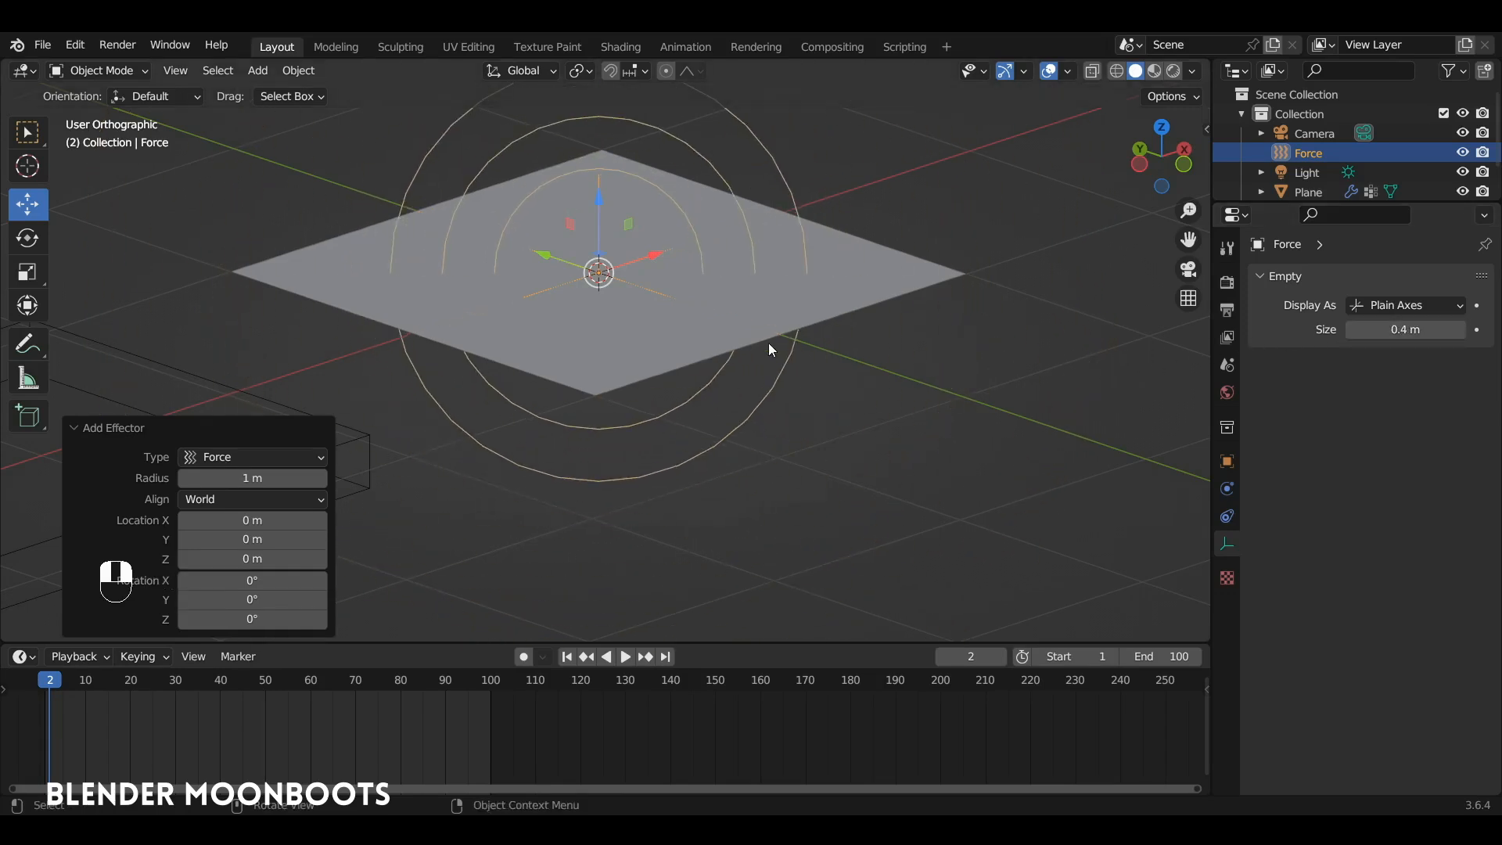
Step: Lower the force field below the cloth, move it about -0.43 m along X, and place its Location, Rotation & Scale keyframe at frame 30
drag(601, 201, 600, 258)
alt+drag(615, 288, 562, 296)
drag(669, 323, 560, 341)
alt+drag(563, 336, 632, 311)
key(i)
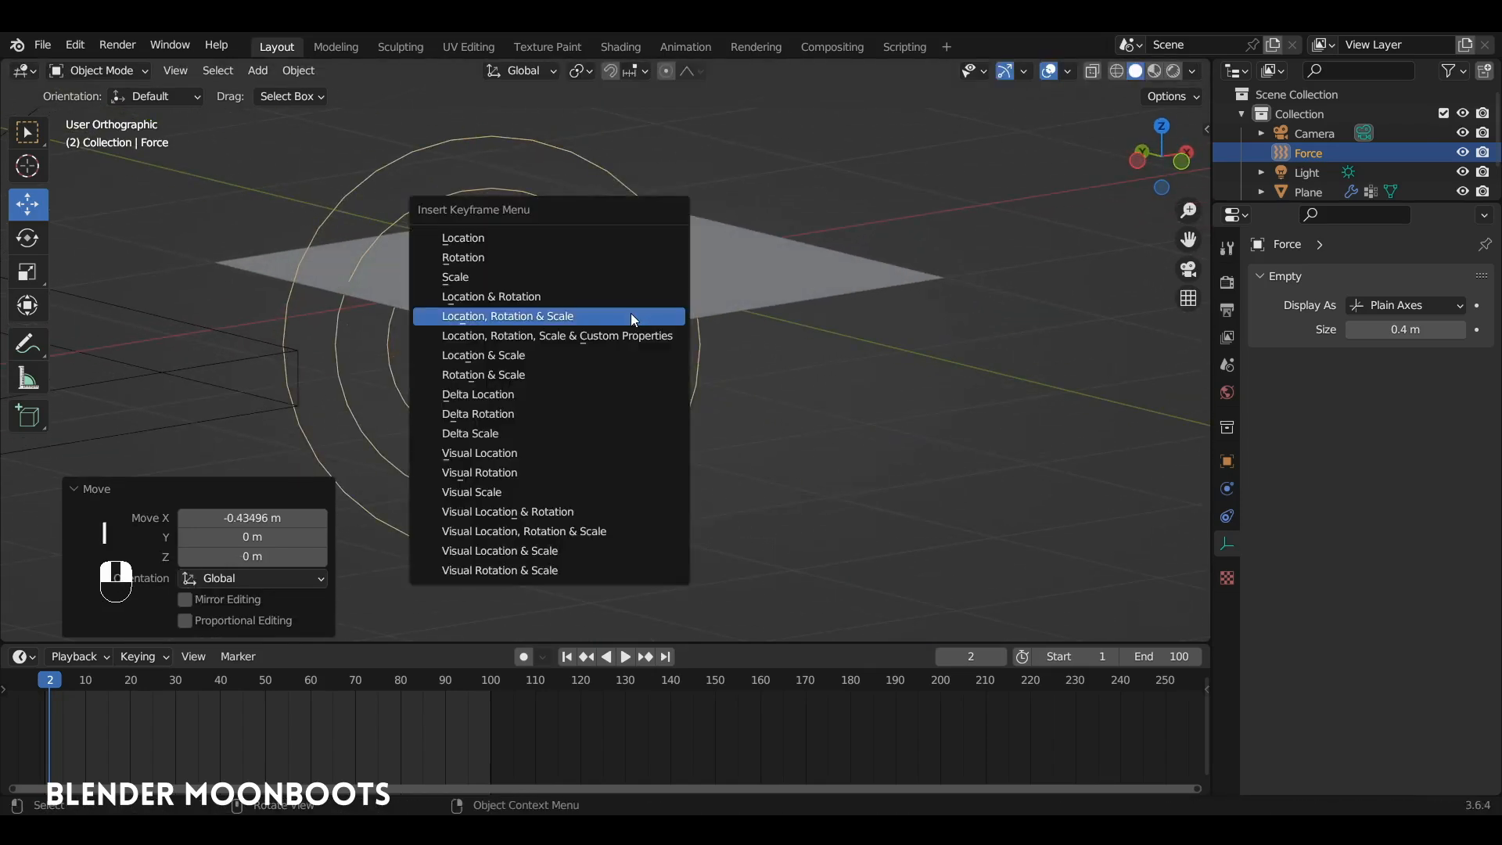
click(627, 315)
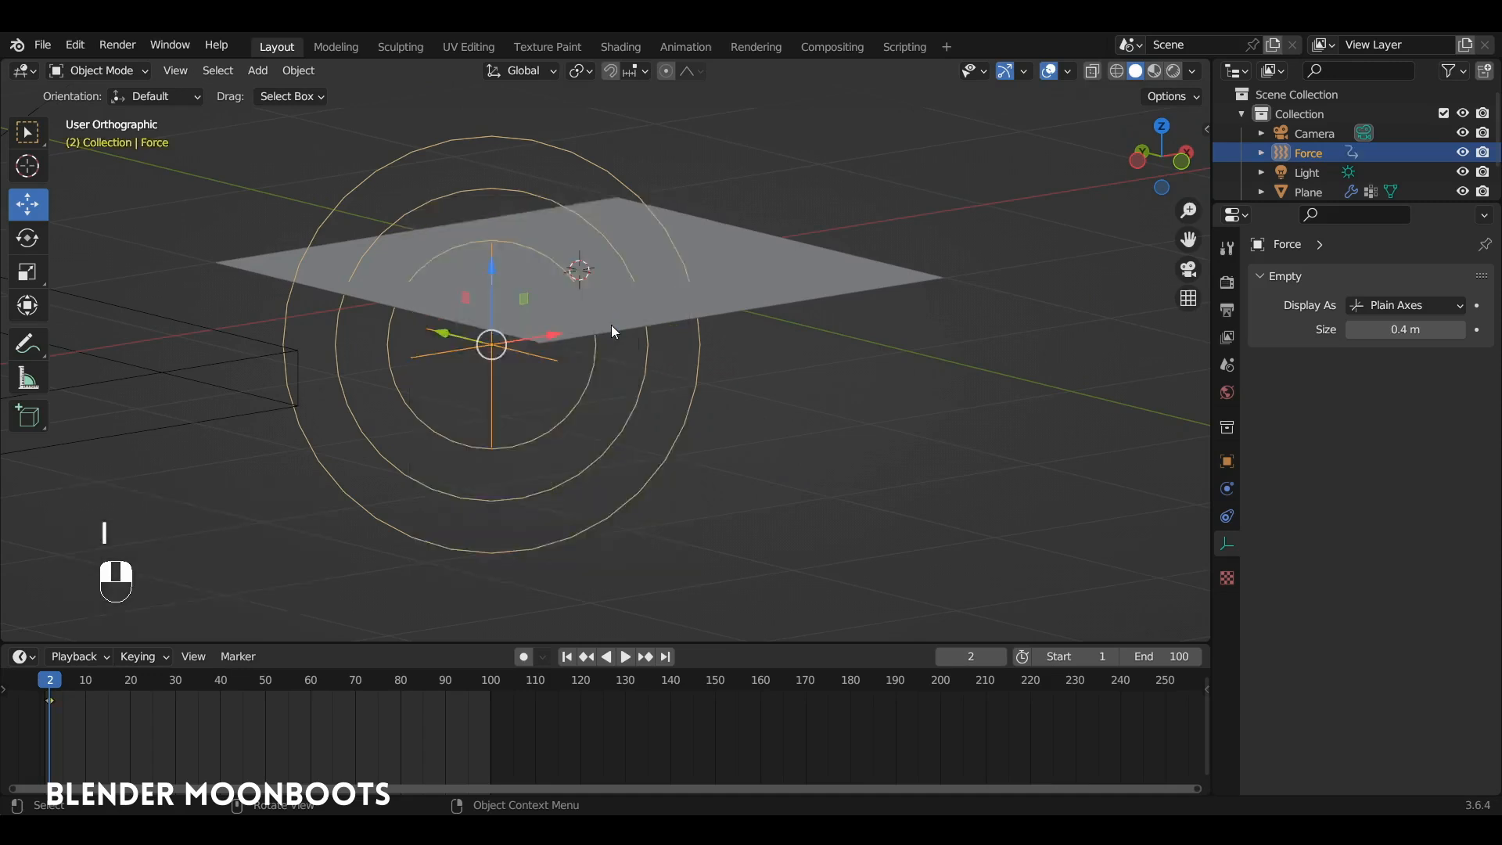
key(g)
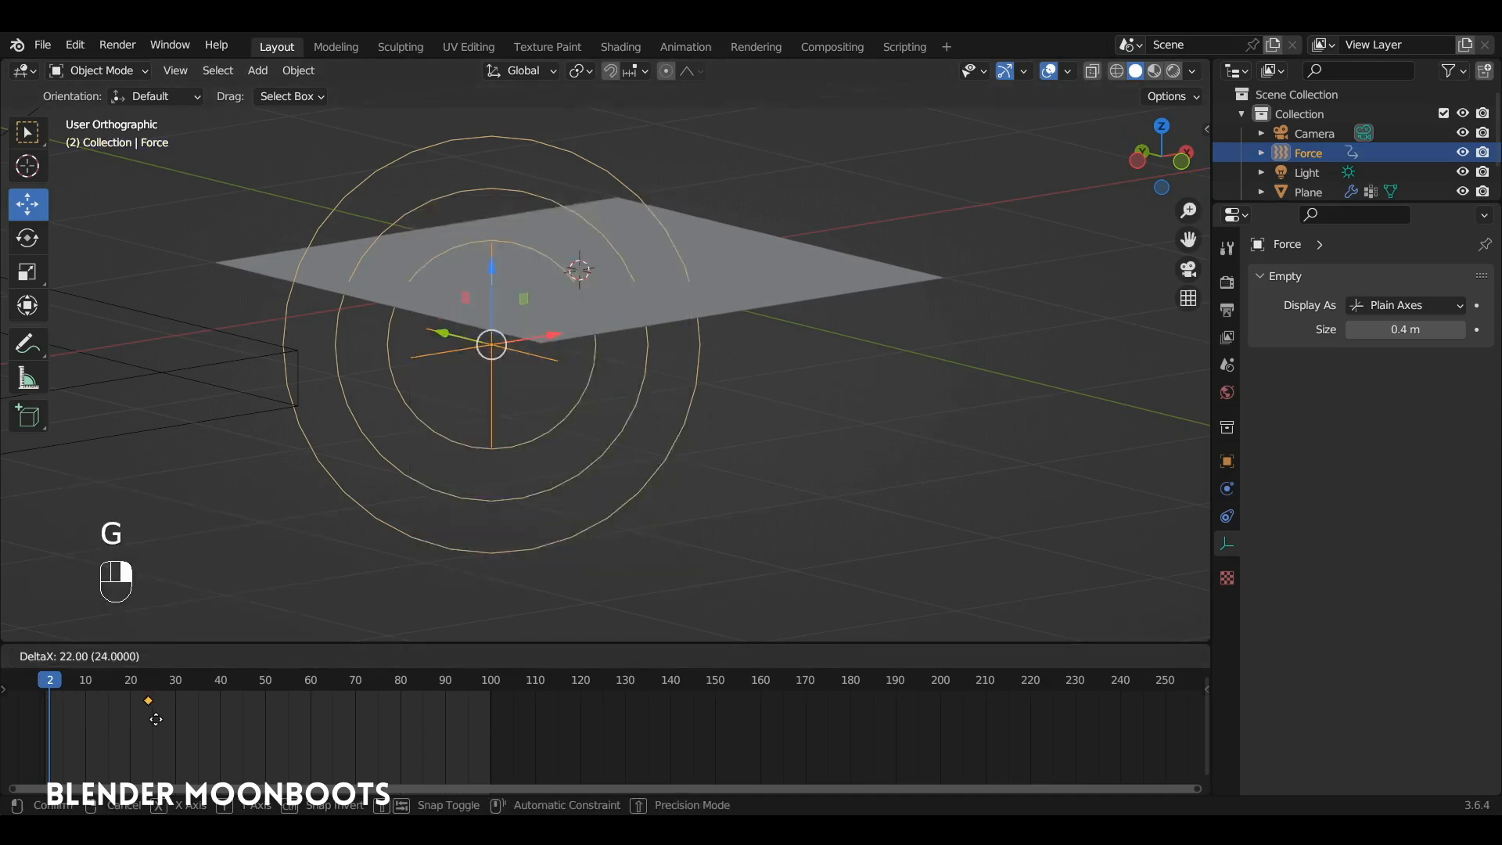
click(180, 715)
Step: At frame 70, raise the force field about 0.68 m along Z and insert a Location, Rotation & Scale keyframe
drag(158, 682, 354, 693)
drag(494, 274, 494, 94)
key(i)
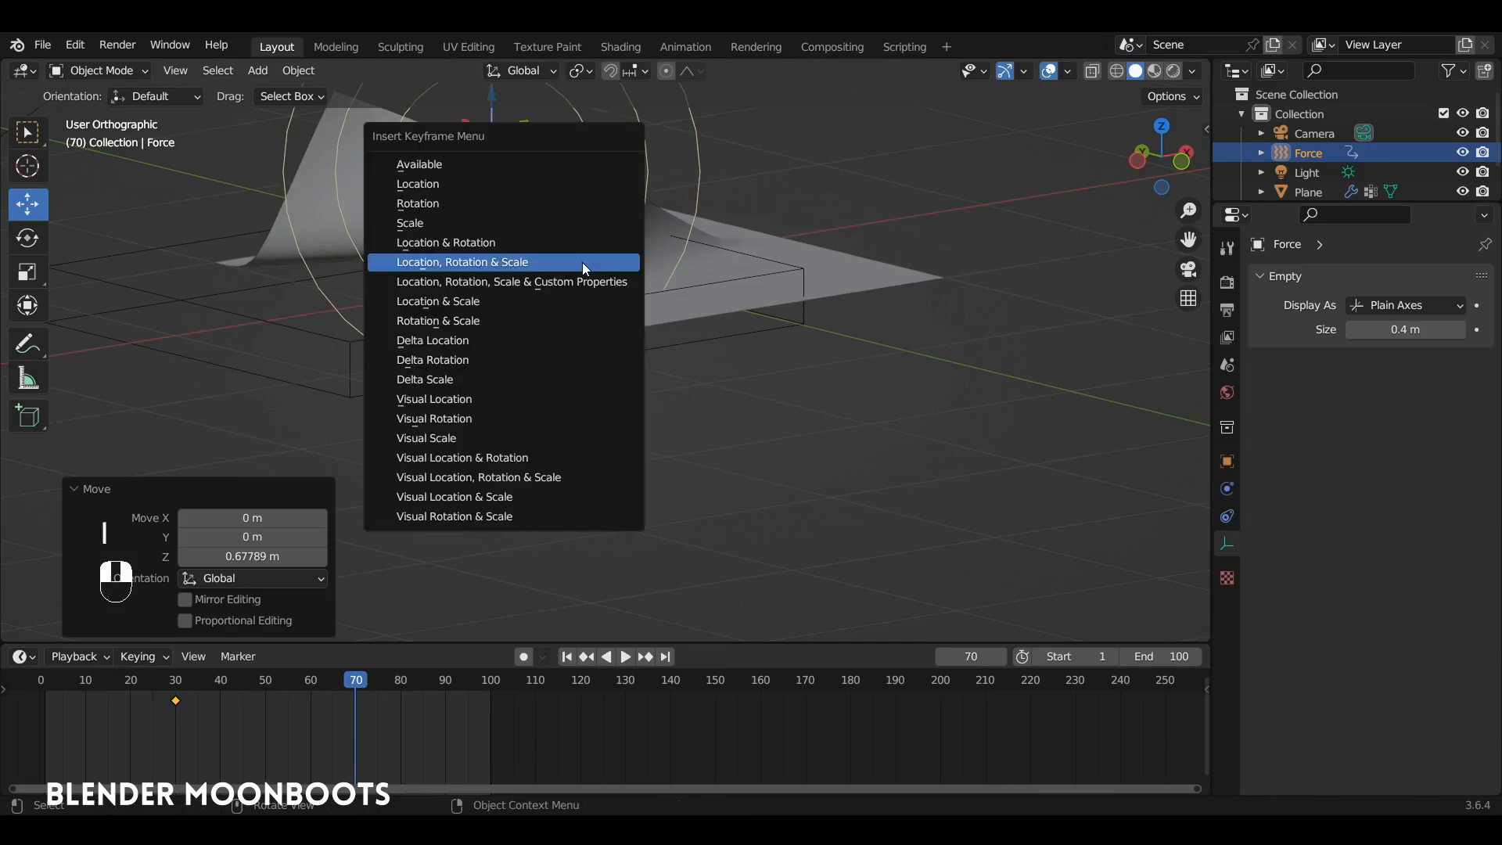
click(585, 262)
alt+drag(585, 265, 727, 367)
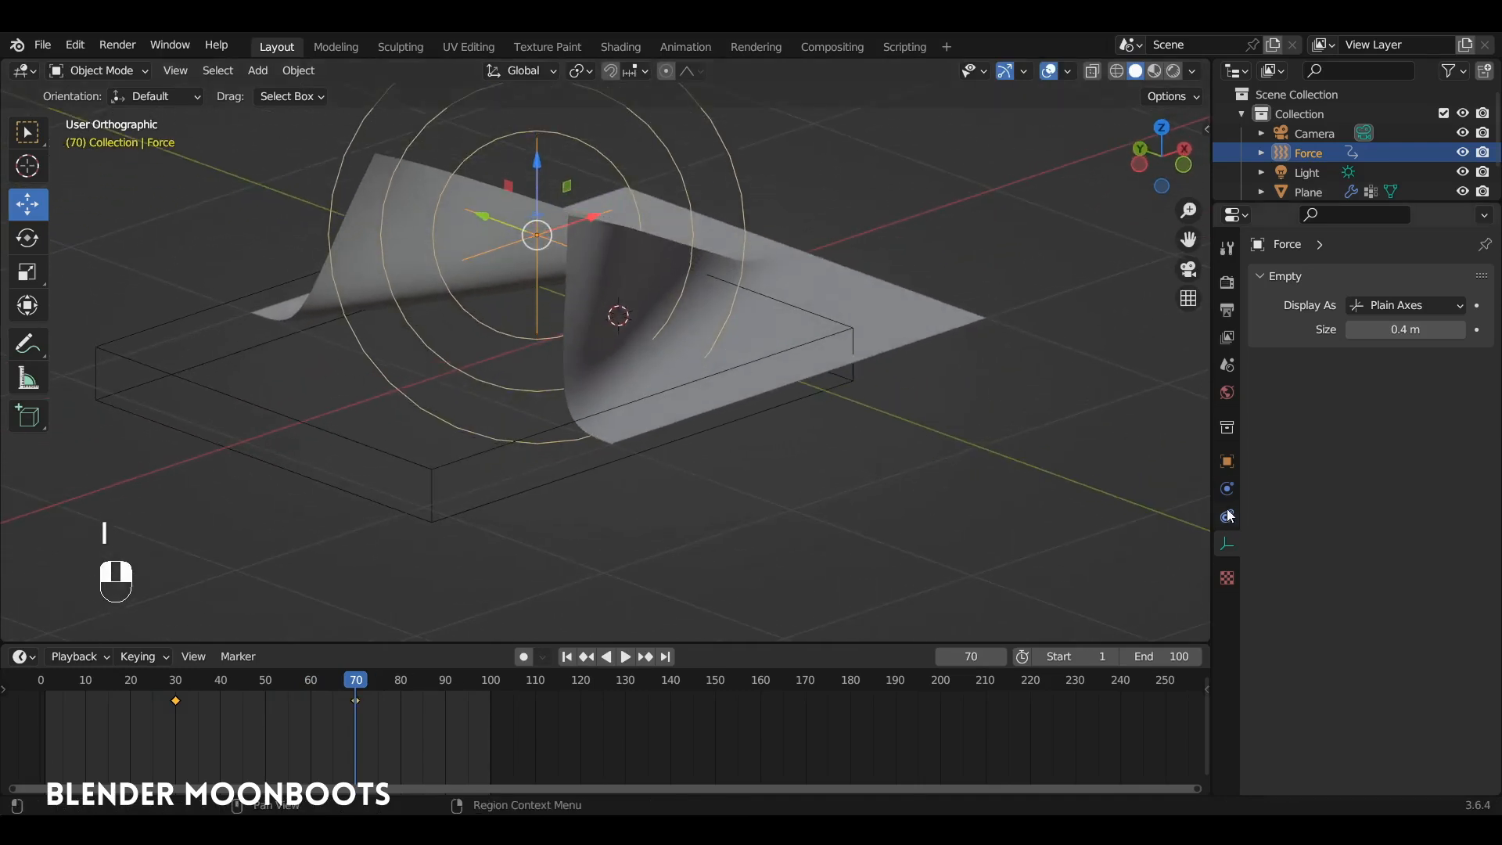
Step: Set the force field's strength to 1000 and replay the simulation from the start to check the flaps
click(1228, 517)
click(1225, 492)
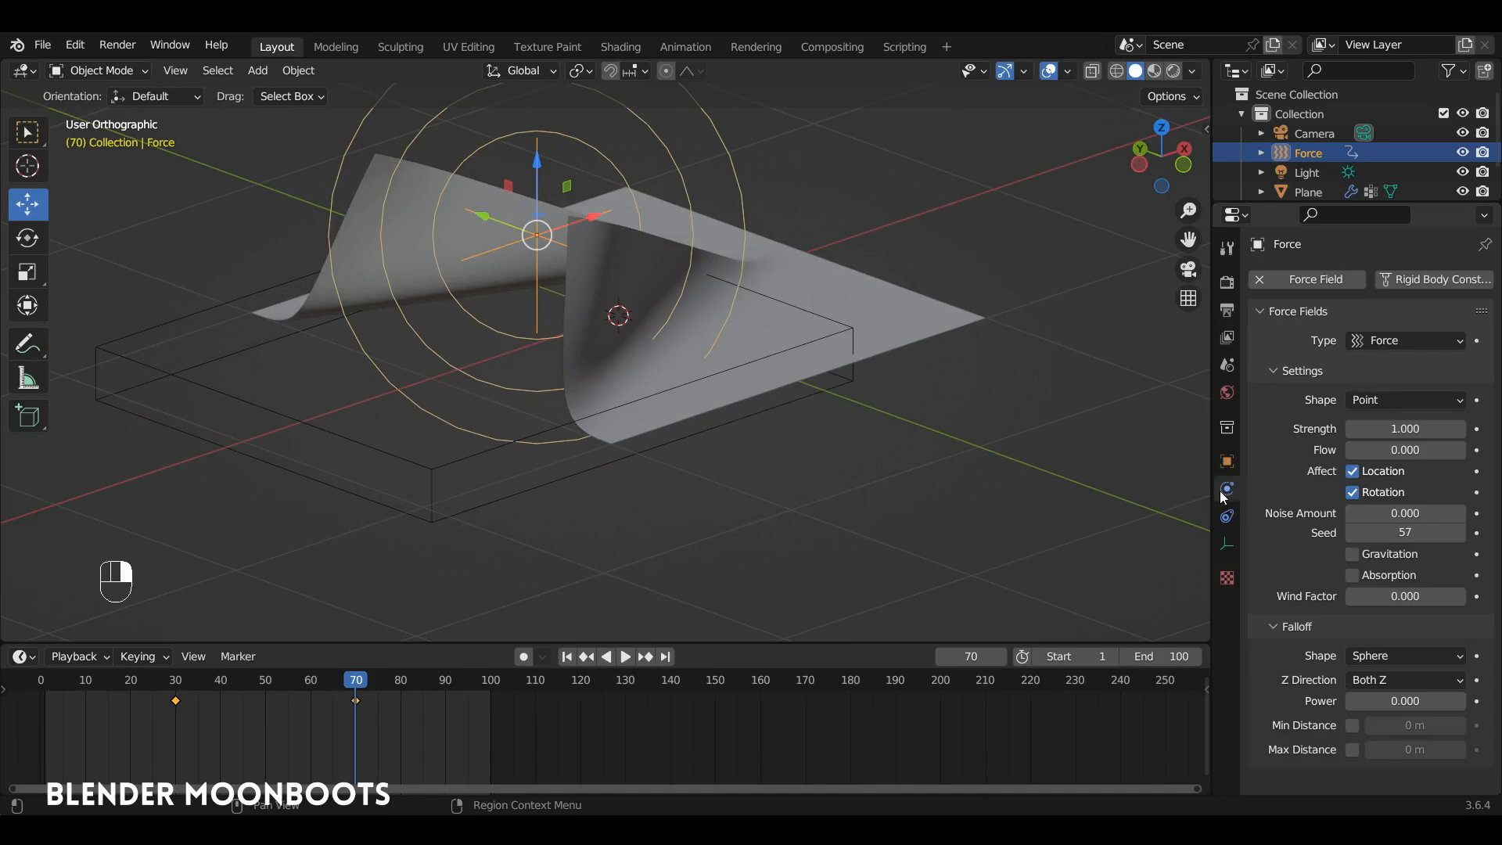
click(1412, 421)
text(1000)
key(Return)
key(shift+Left)
key(space)
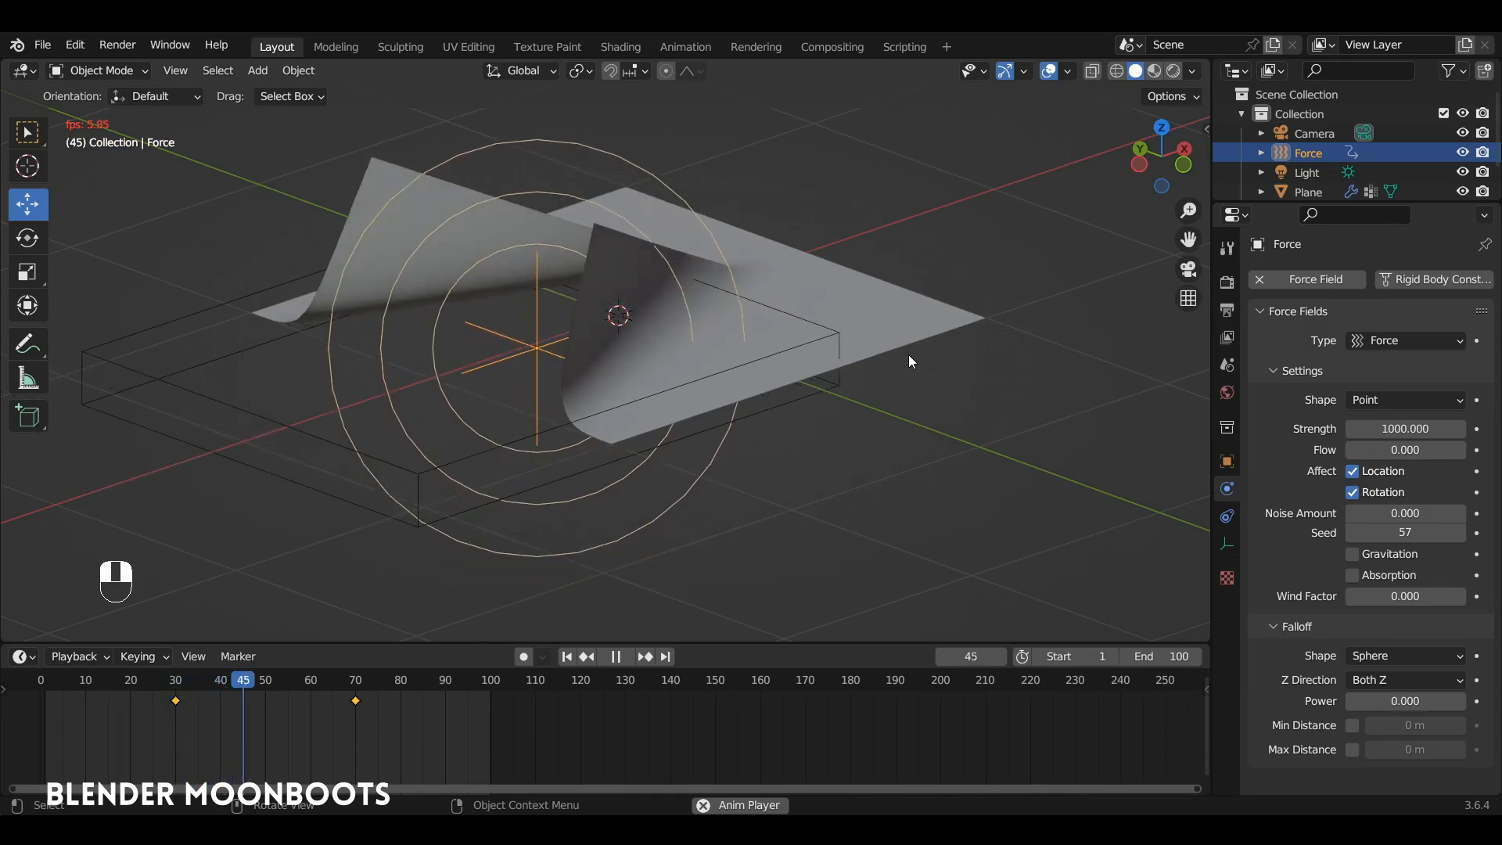
key(space)
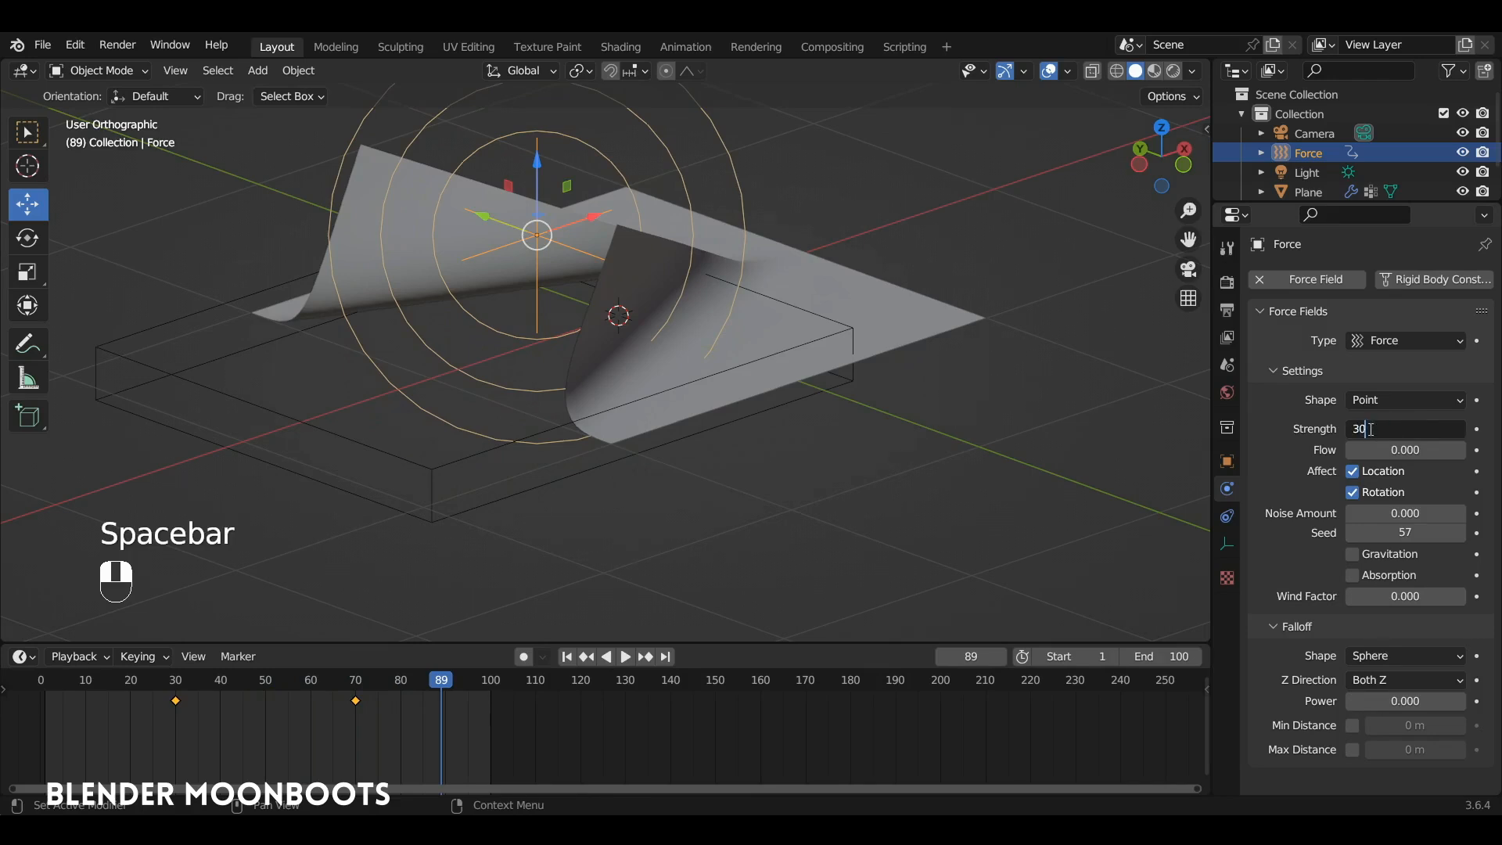
Step: Set the force field's strength to 3000, replay the simulation from about frame 3 and inspect the torn flaps from another angle
text(00)
click(54, 683)
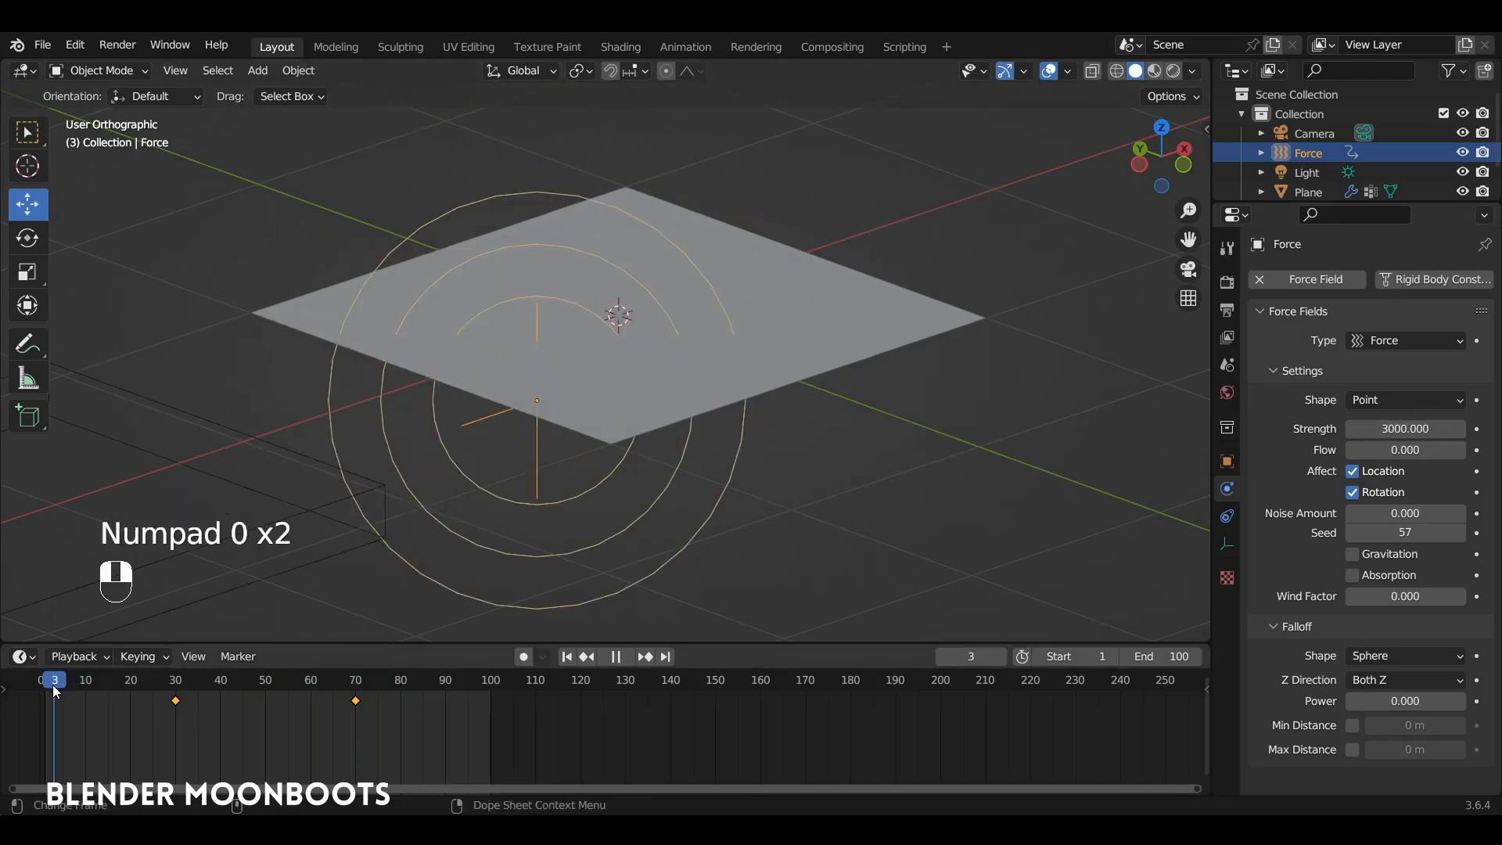
key(space)
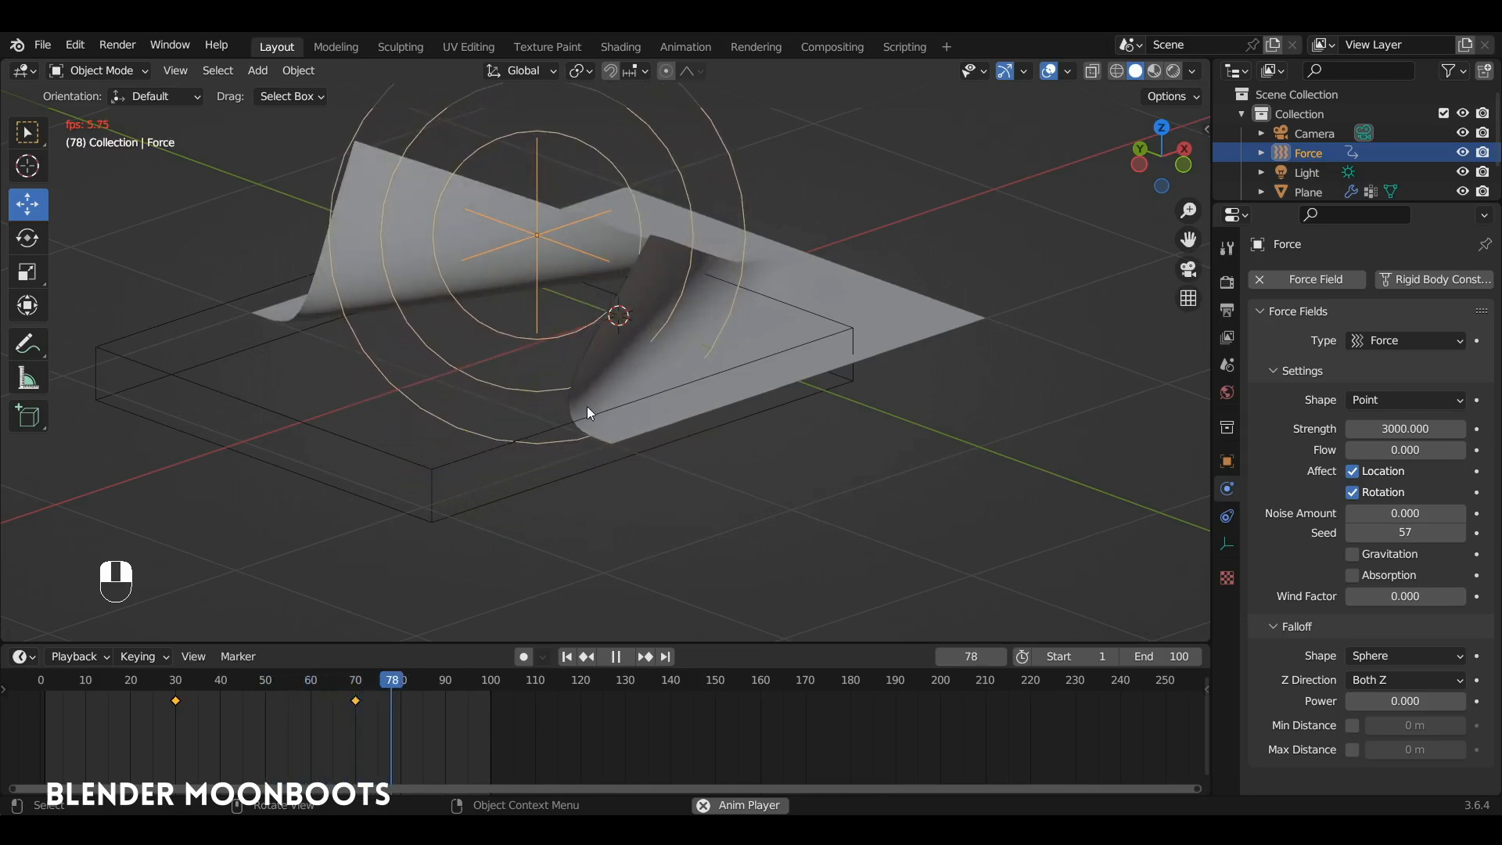
alt+middle_drag(587, 406, 664, 409)
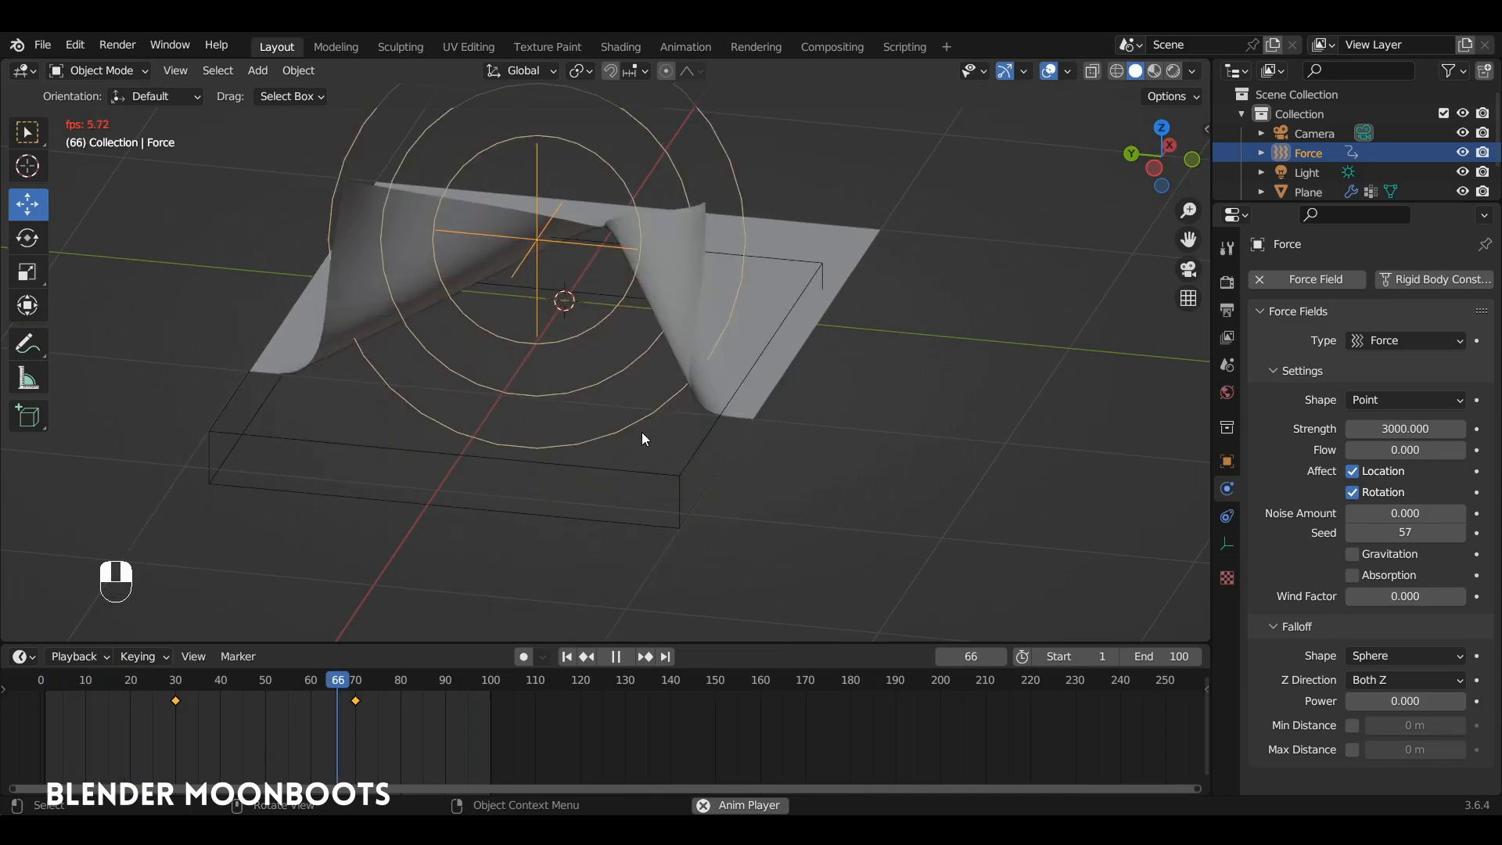
key(space)
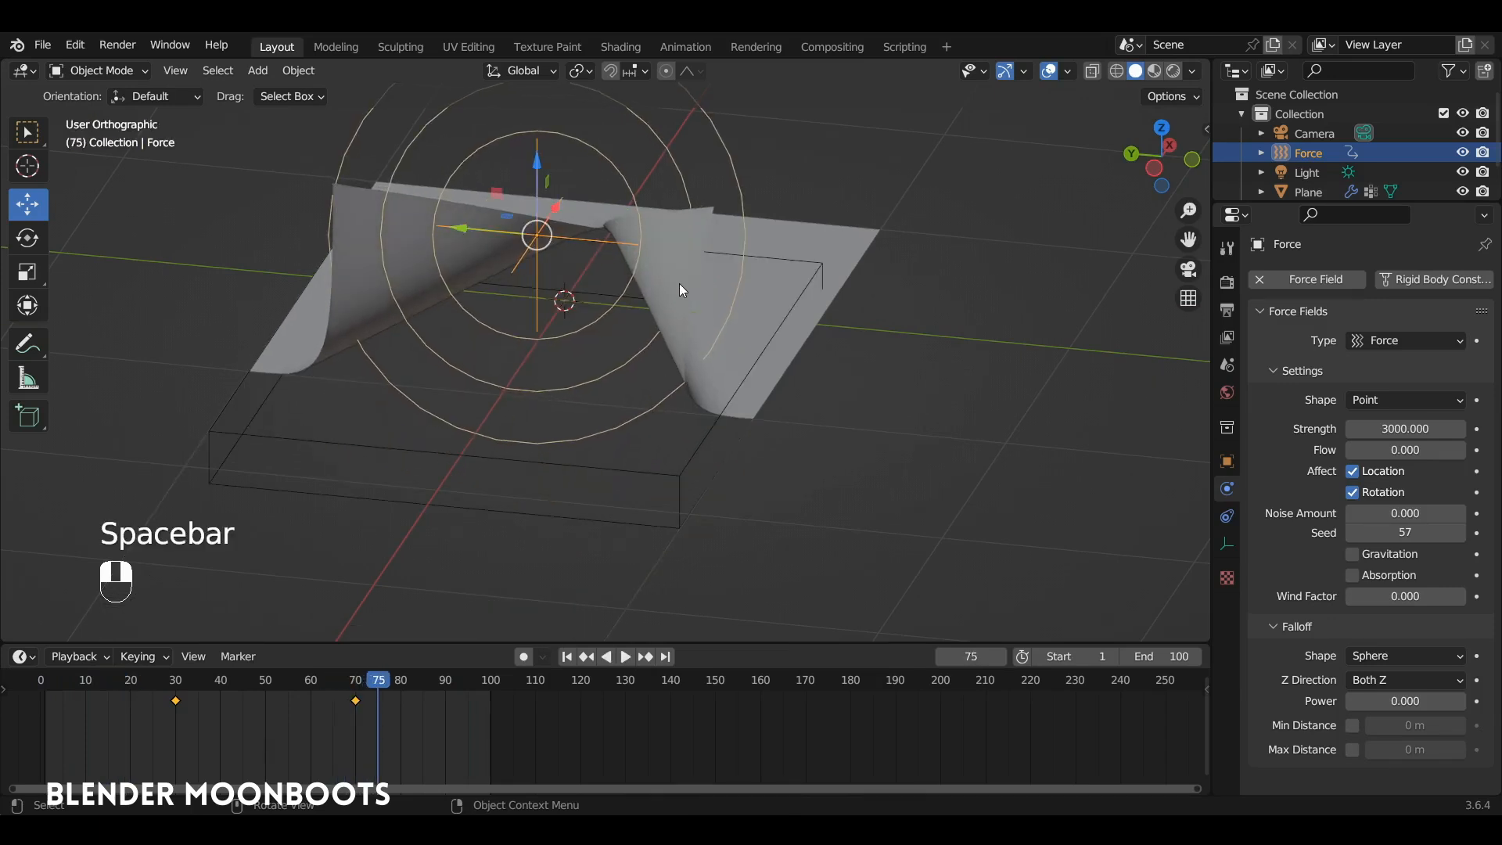
Step: Set the cloth plane's Air Viscosity to 10 and replay the simulation from the start
click(679, 283)
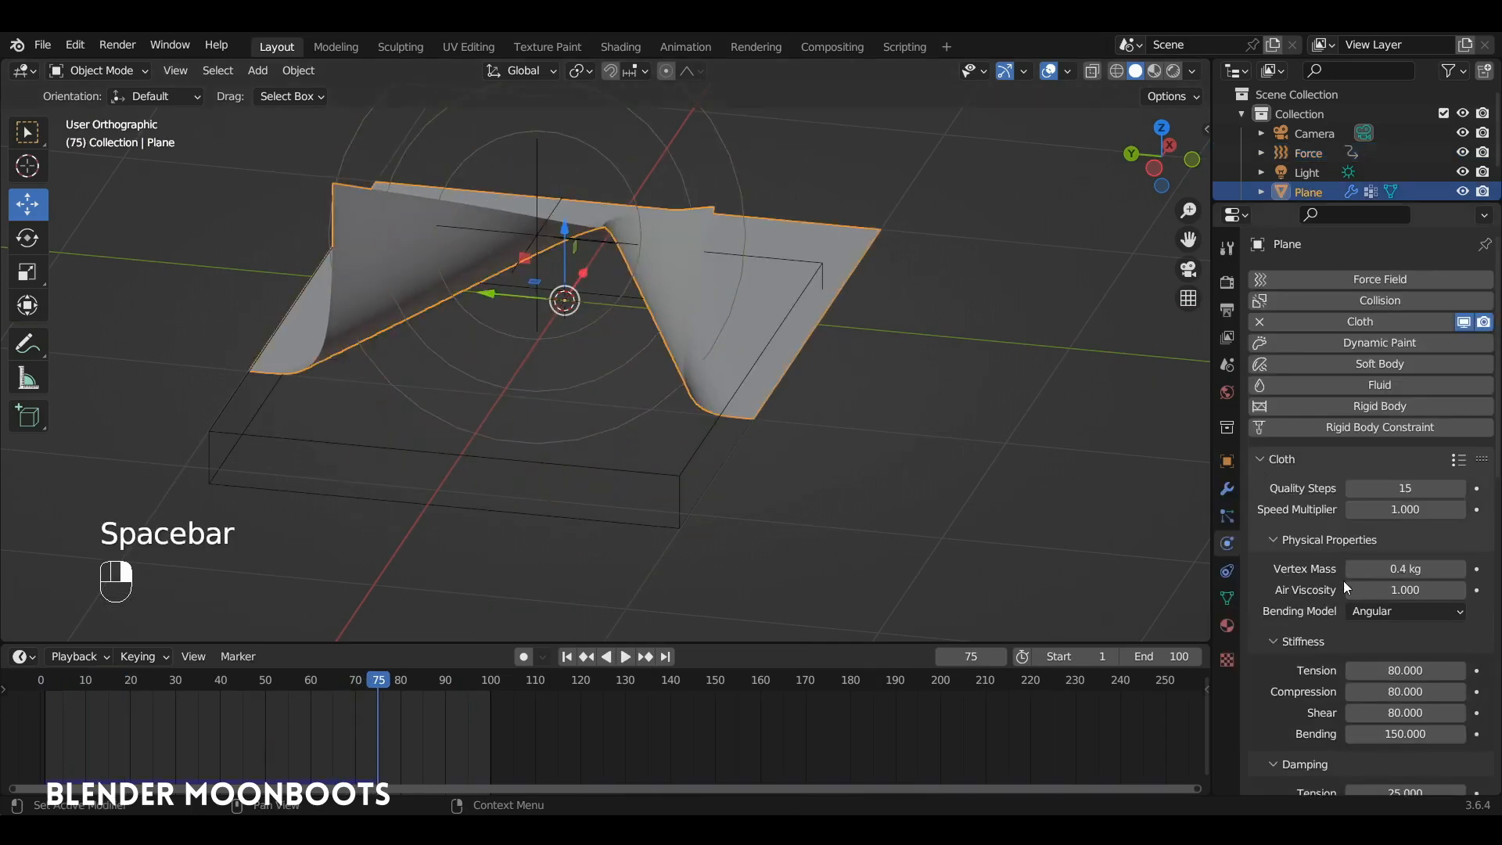
text(1)
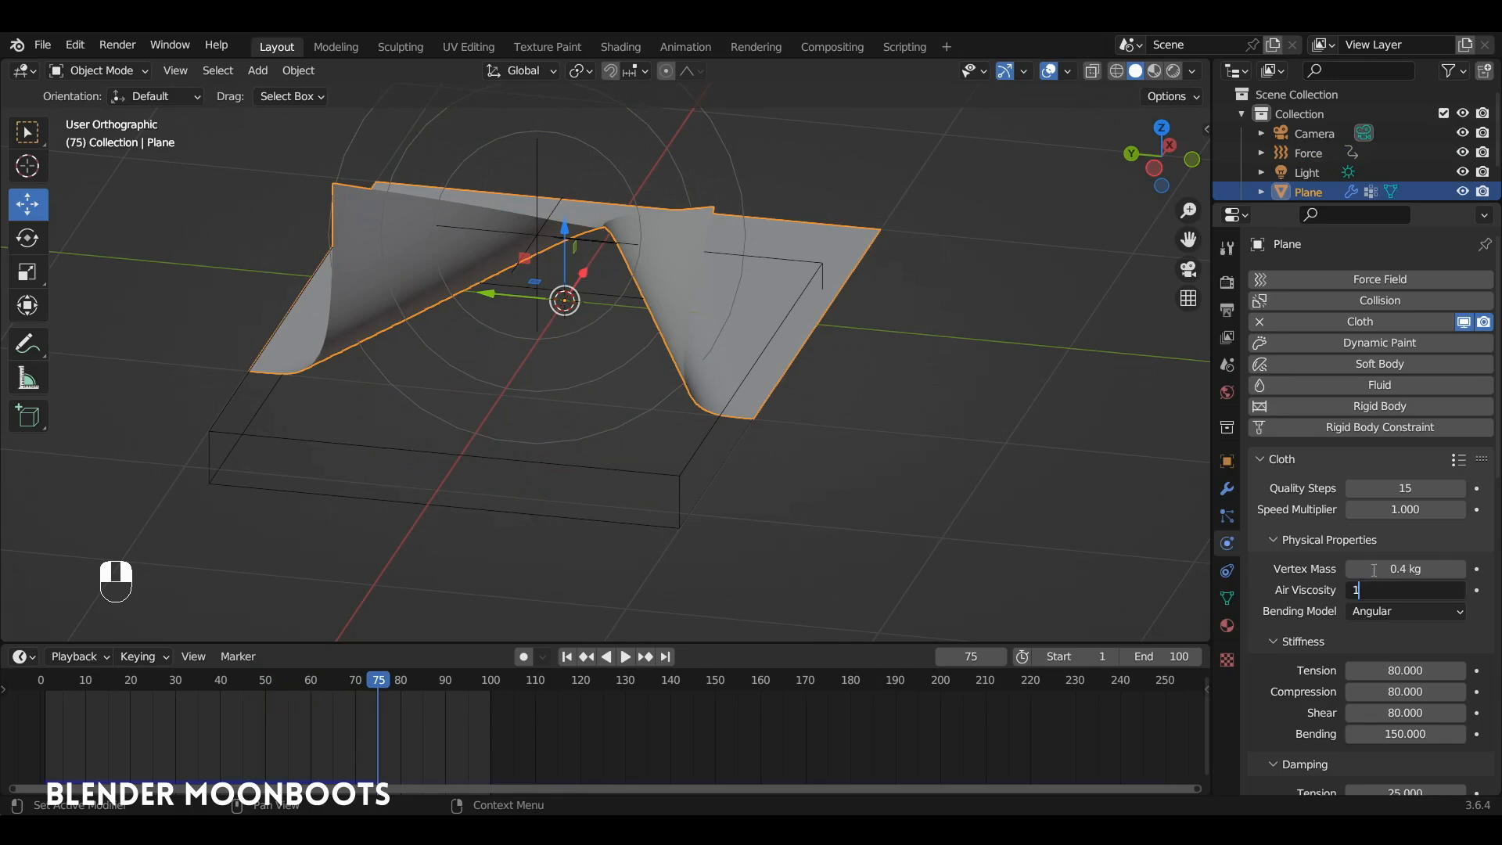
text(0)
key(Return)
key(shift+Left)
key(space)
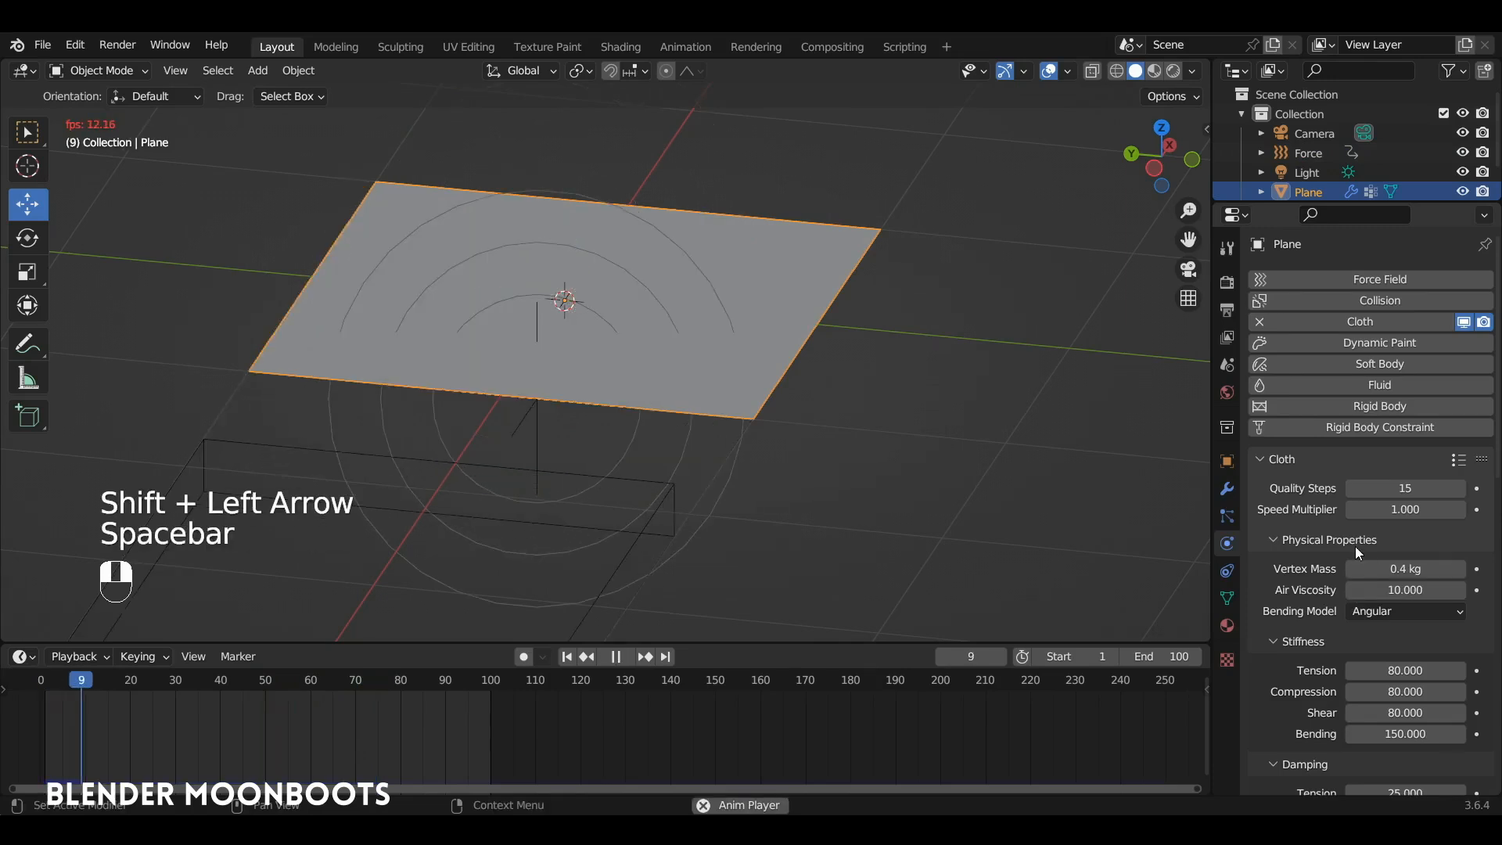